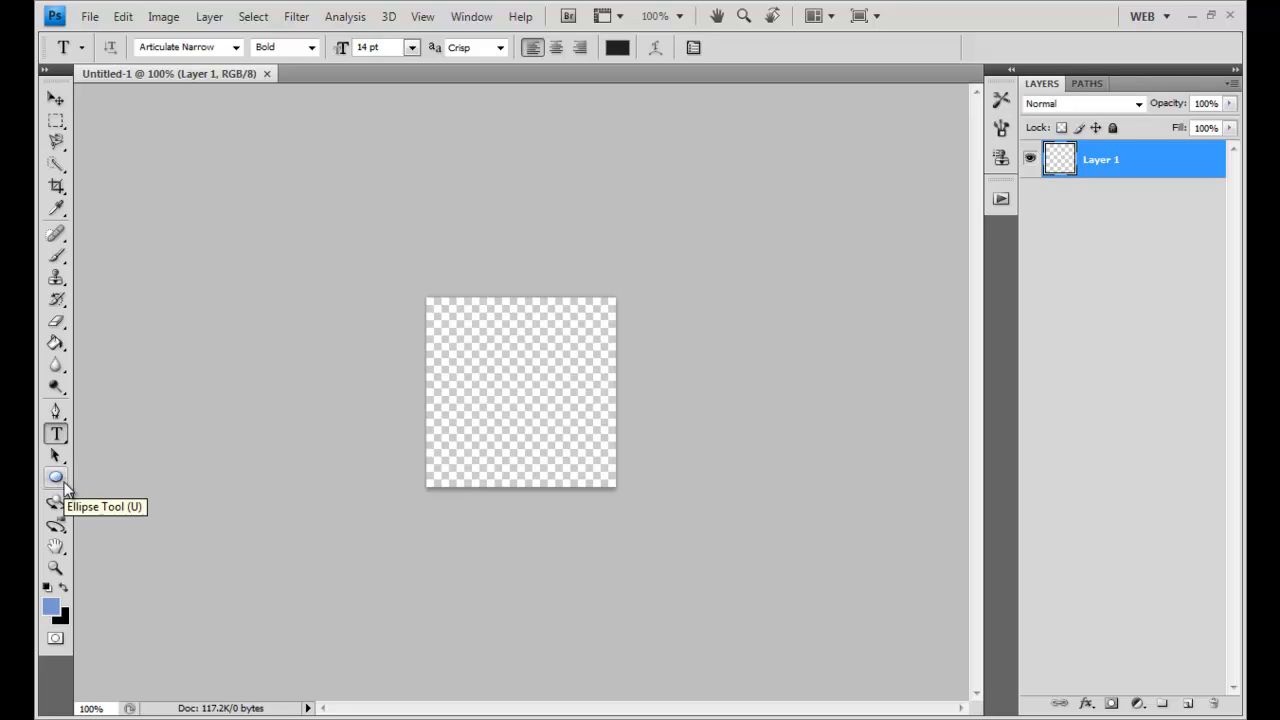
Draw a square with the Rectangle tool toward the canvas's upper-left corner, filled with dark blue #224890.
left_click(60, 479)
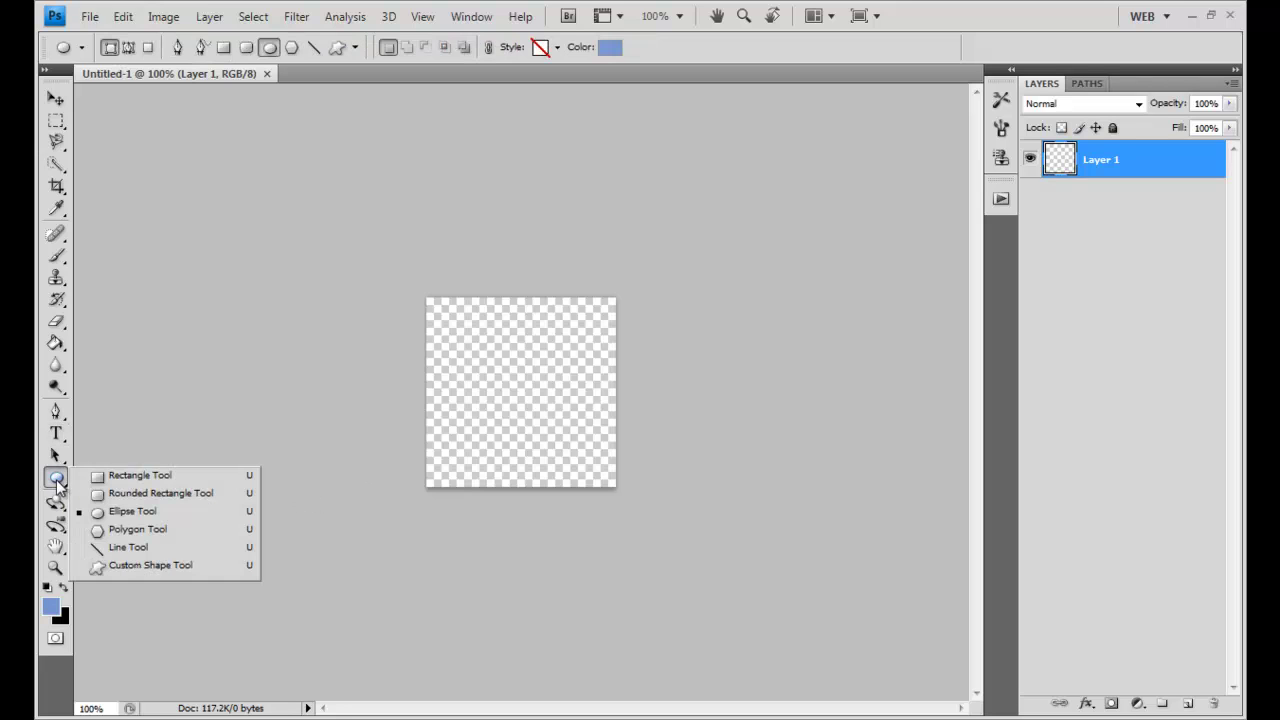
left_click(125, 476)
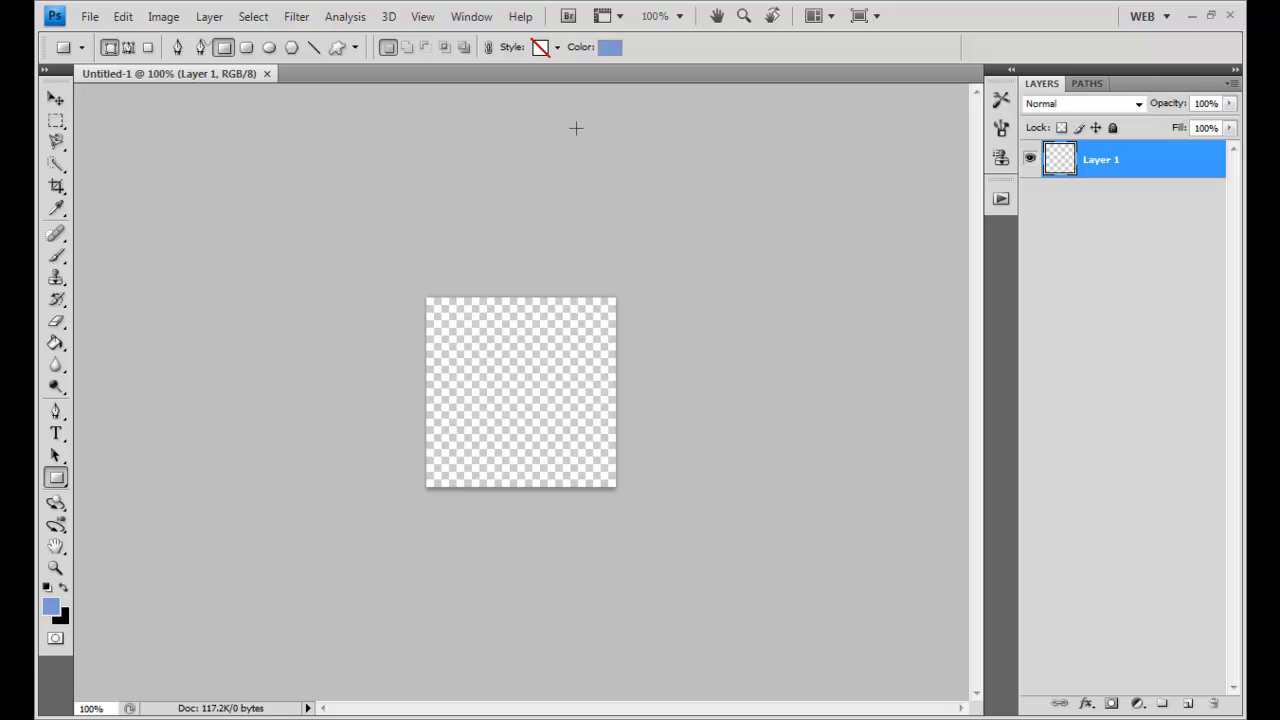
left_click(610, 52)
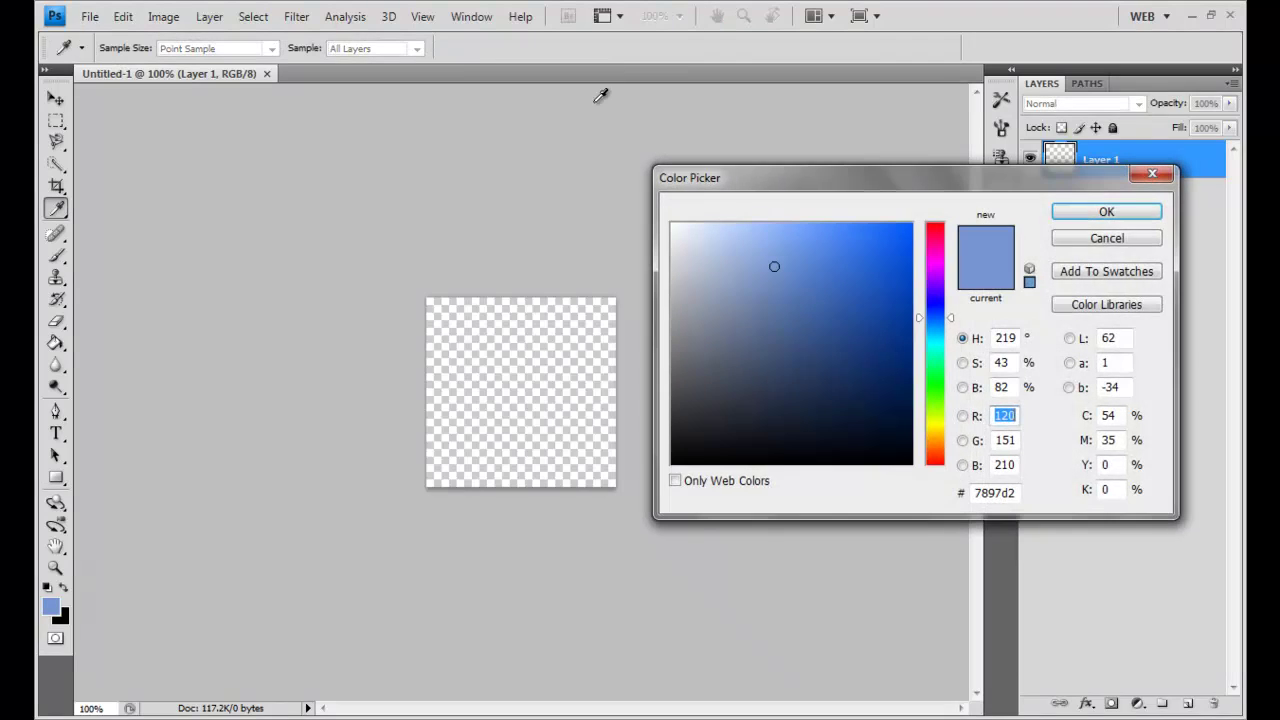
left_click(838, 331)
mouse_move(838, 331)
left_mouse_down()
mouse_move(837, 303)
mouse_move(858, 320)
mouse_move(846, 346)
mouse_move(856, 328)
left_mouse_up()
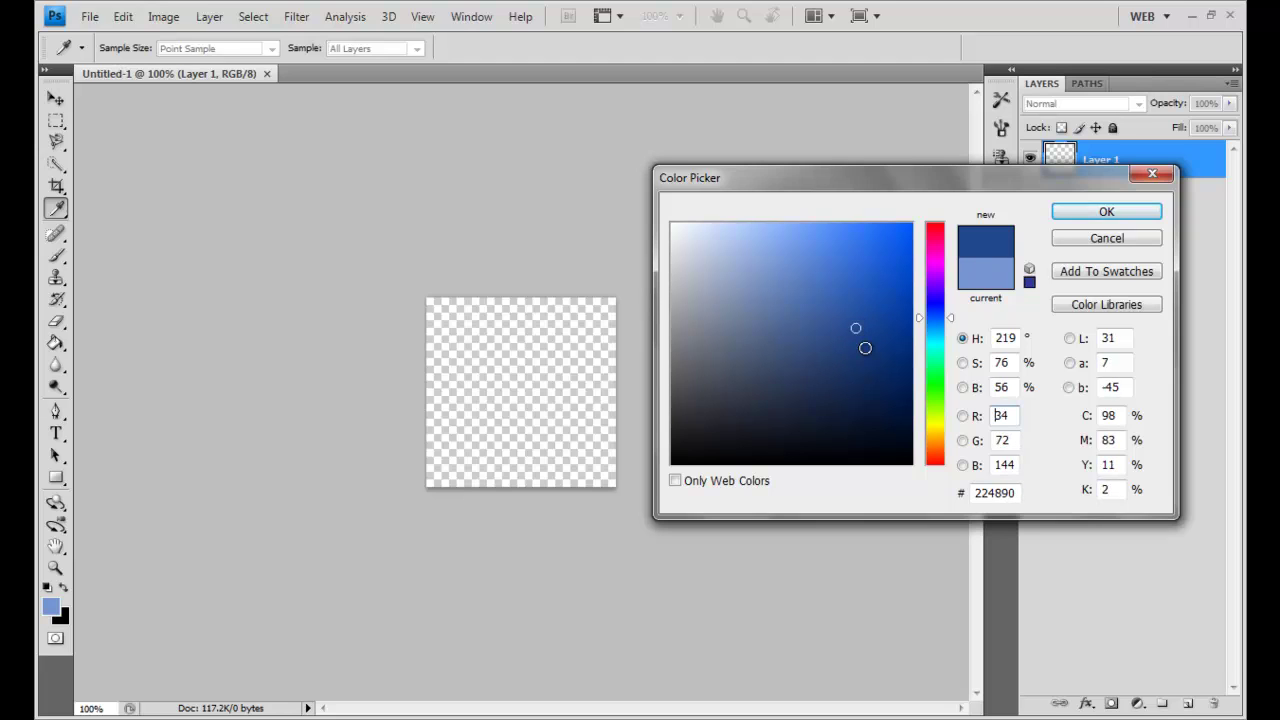
left_click(1088, 212)
key("u")
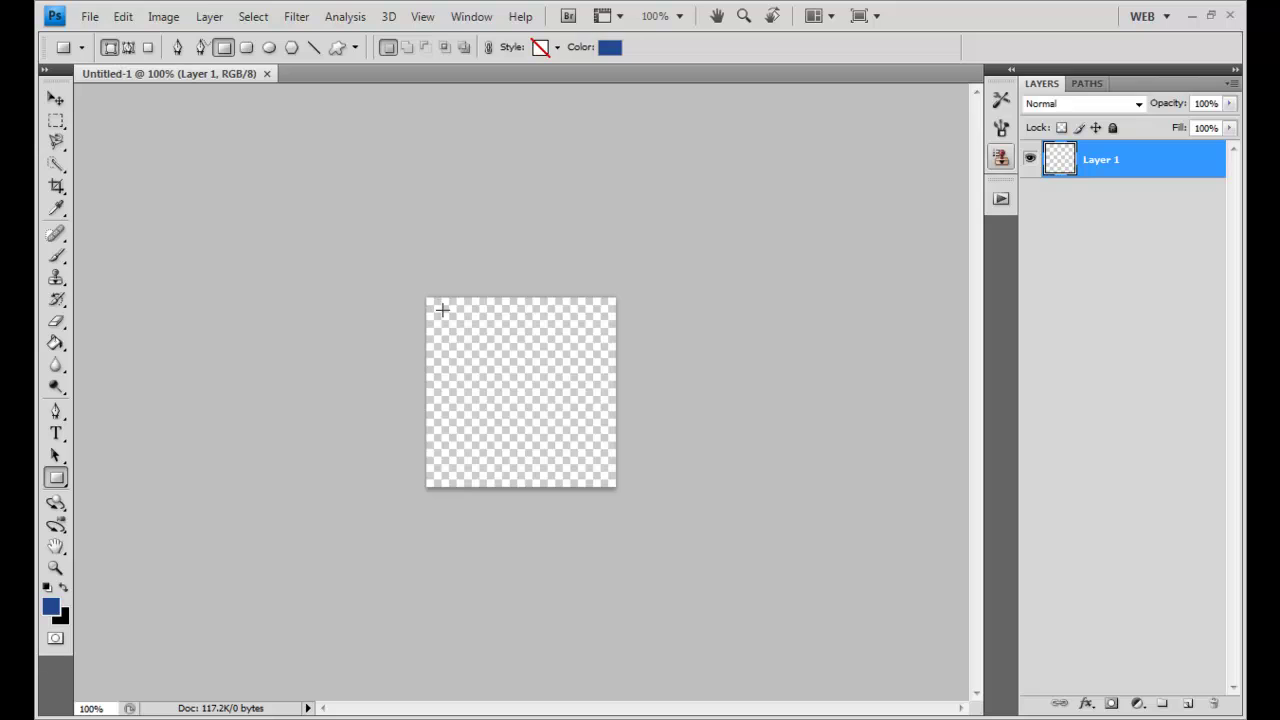
left_click_drag(442, 310, 571, 424)
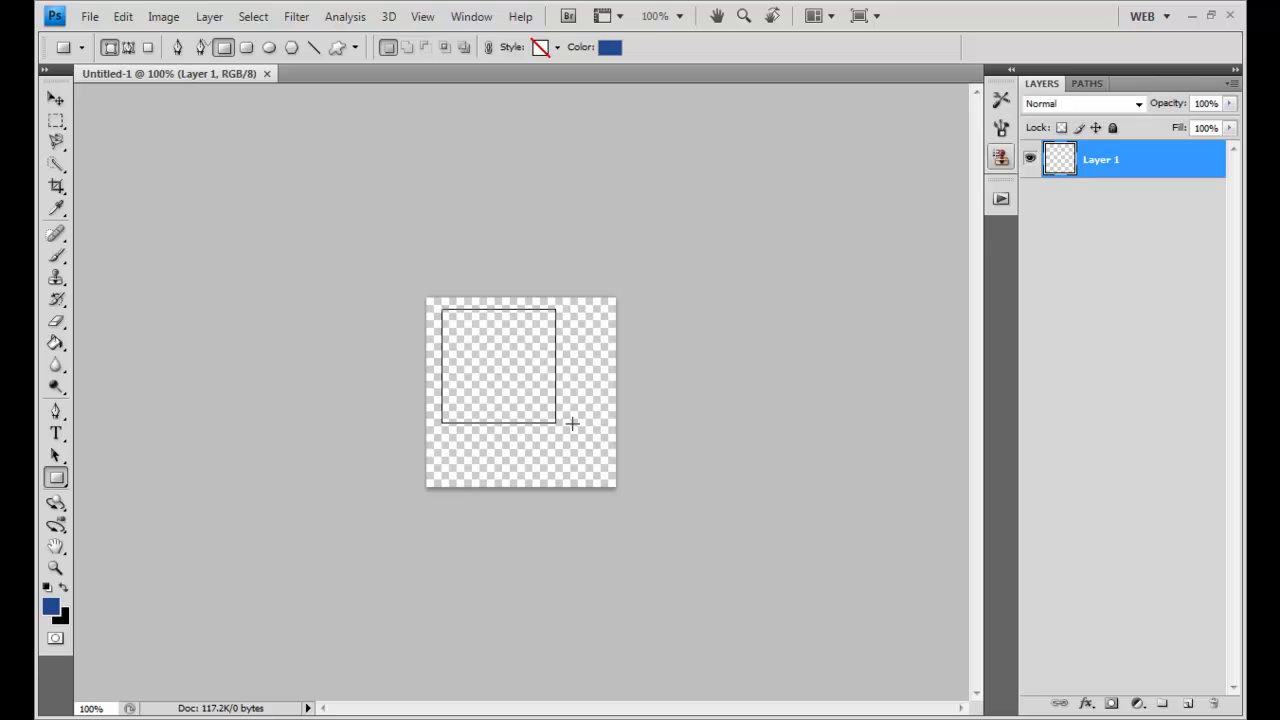
left_click_drag(571, 424, 571, 422)
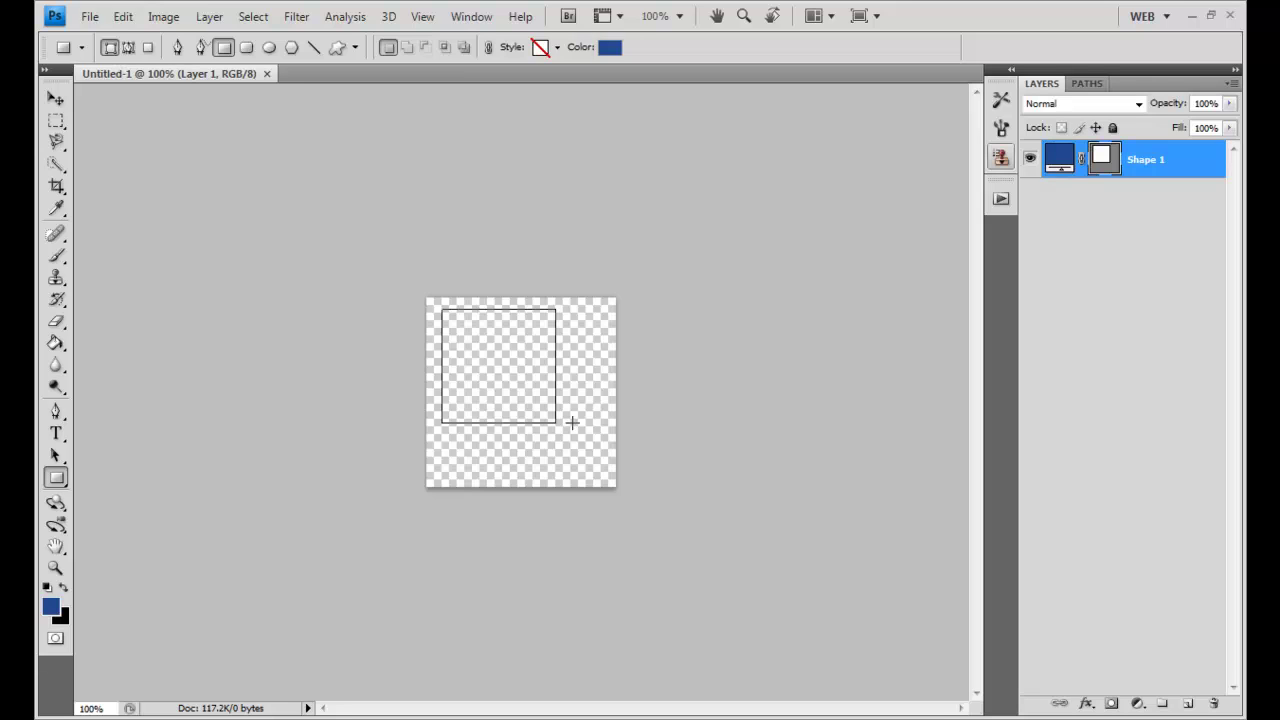
Move the blue square to the horizontal centre of the canvas, slightly above its vertical middle.
left_click(56, 99)
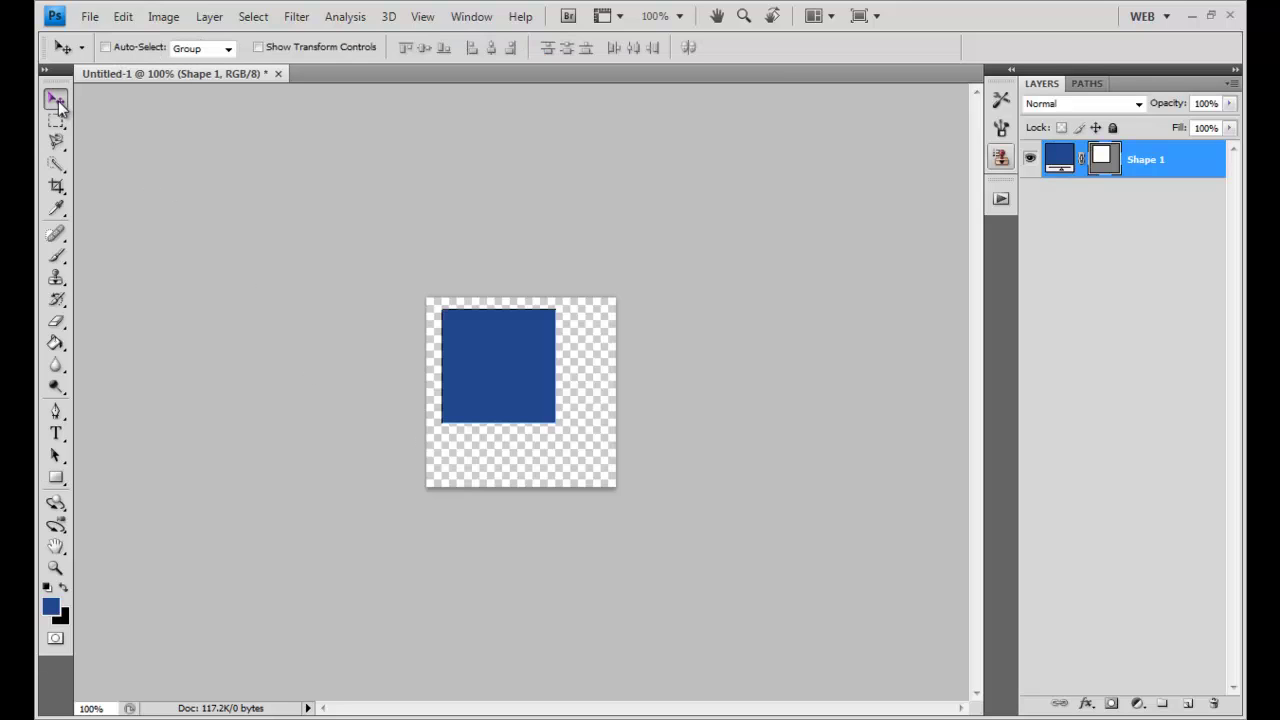
left_click_drag(514, 366, 535, 375)
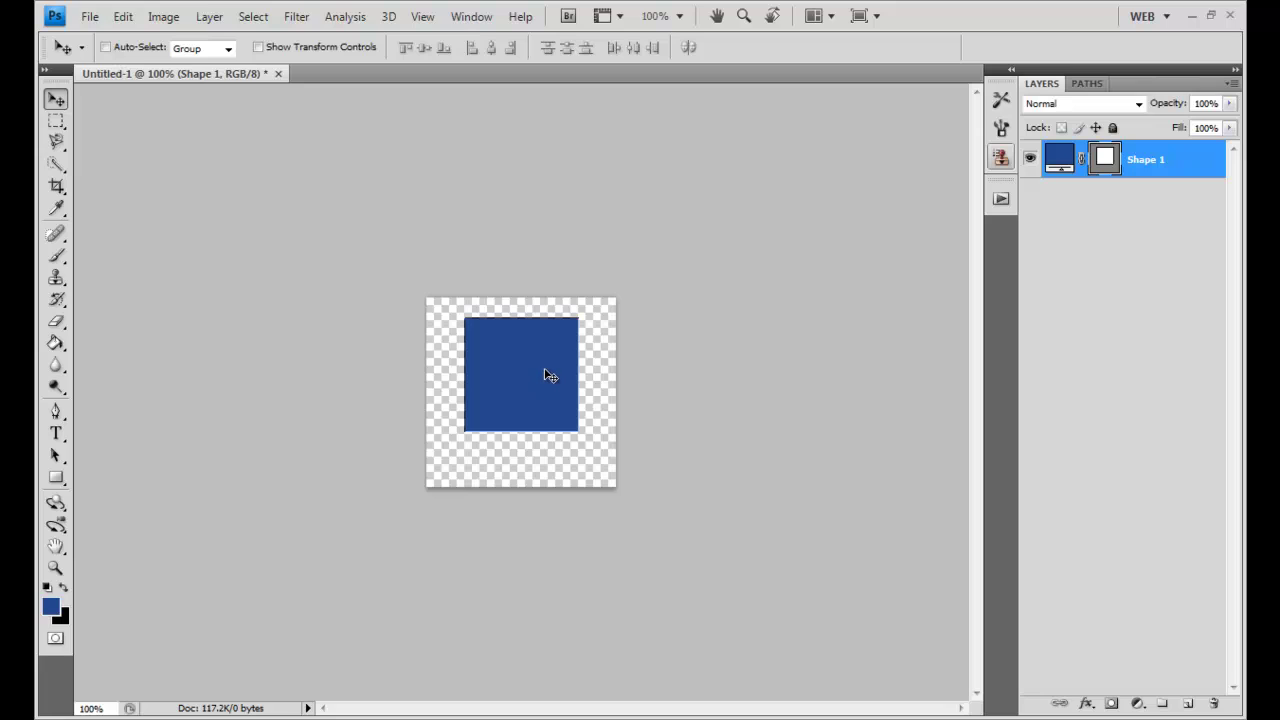
key("Left")
key("Left")
key("Left")
key("Left")
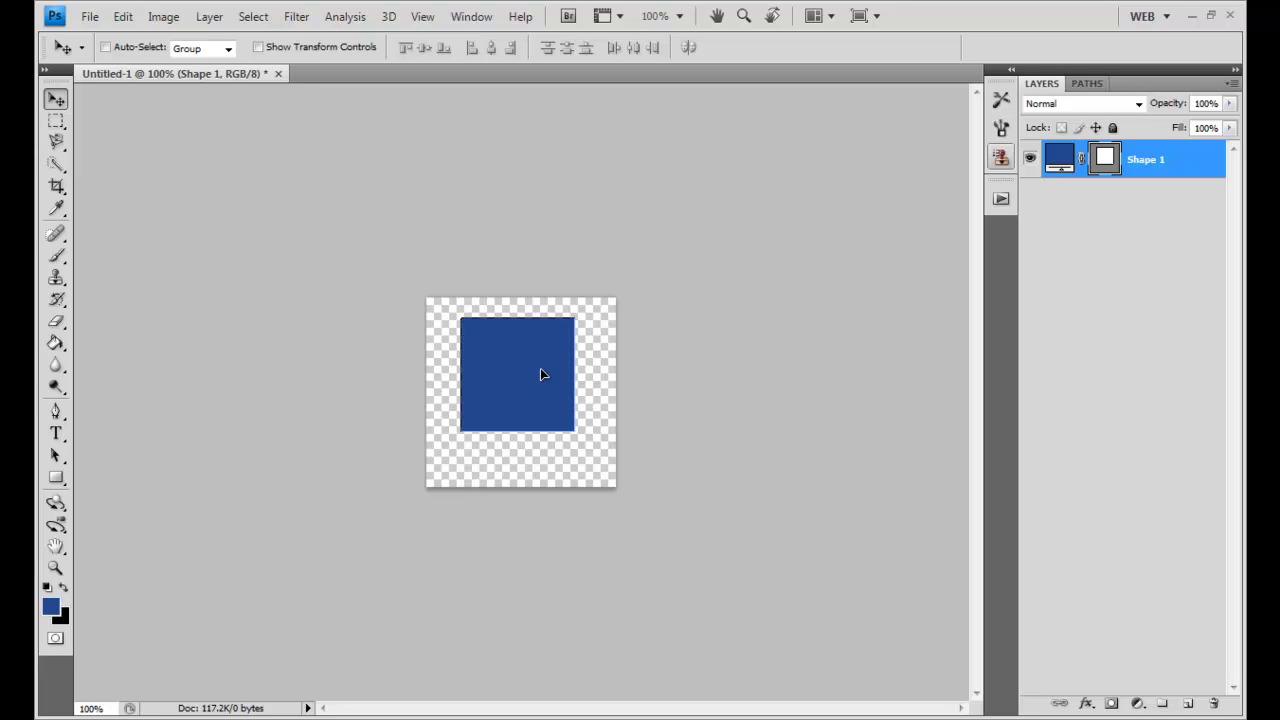
key("Right")
key("Right")
key("Right")
key("Right")
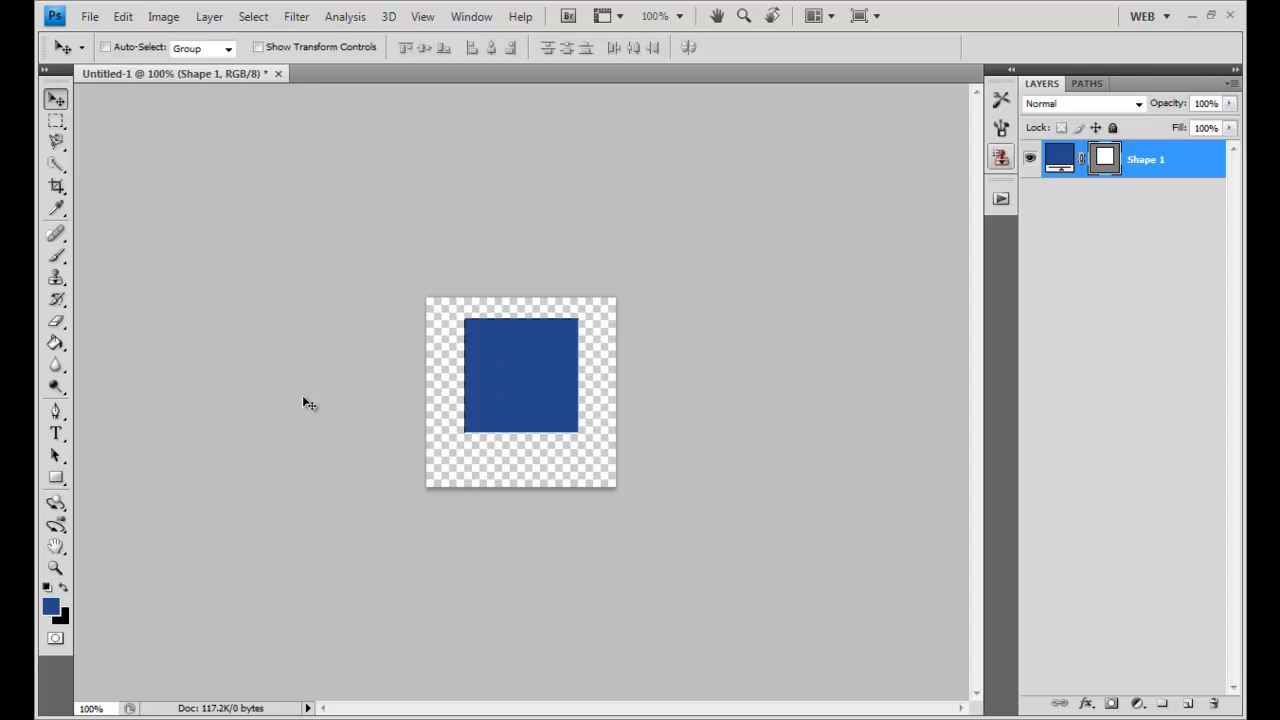
Activate the Type tool and set the text colour to dark grey #313131.
left_click(56, 435)
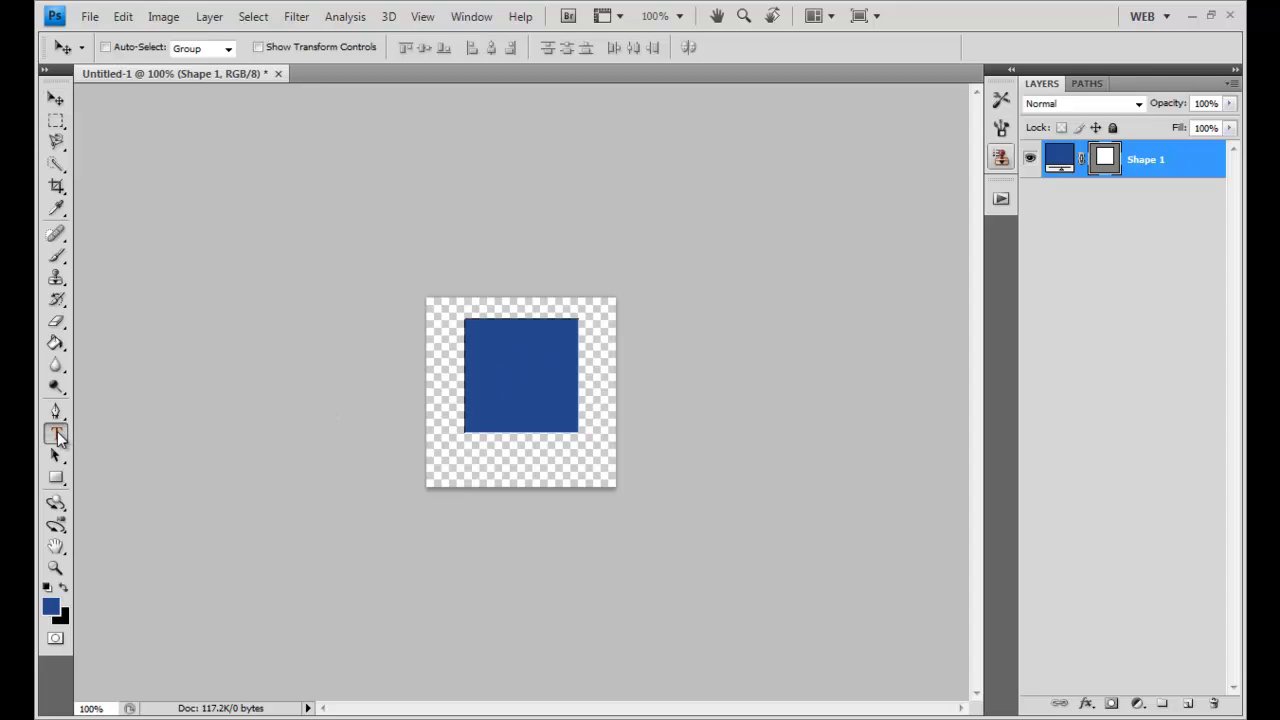
key("i")
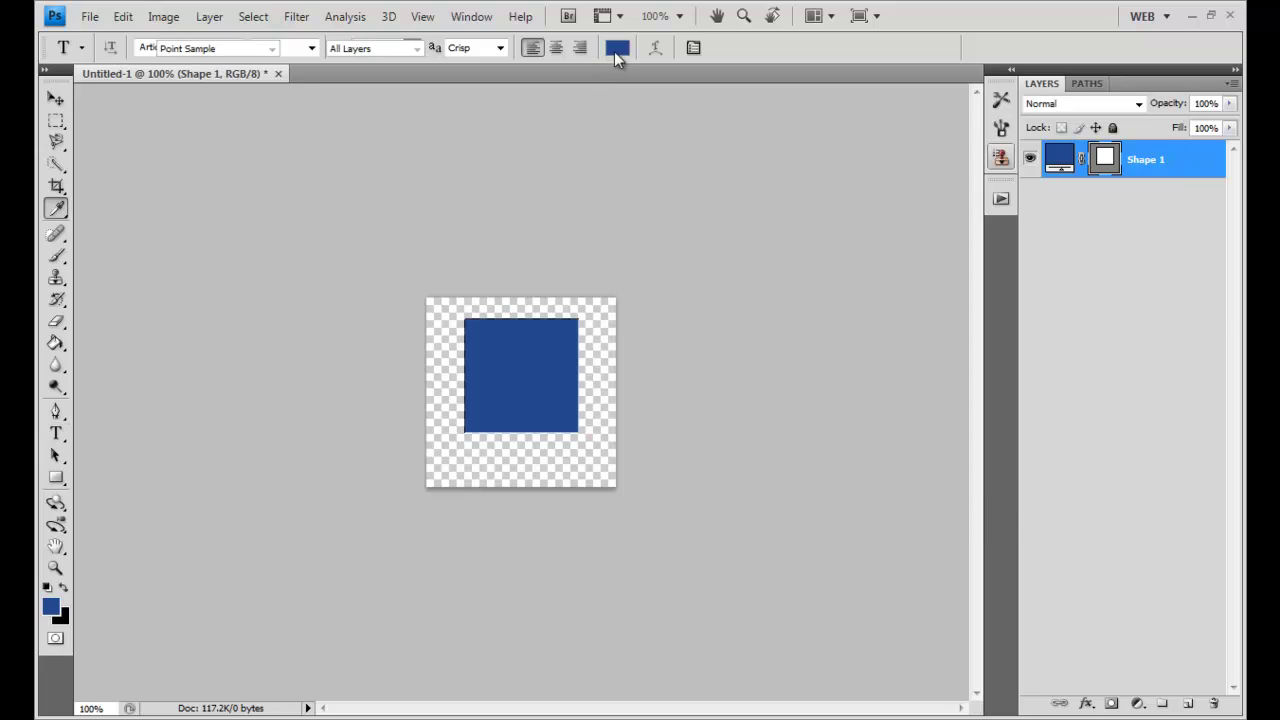
left_click(614, 51)
left_click(670, 414)
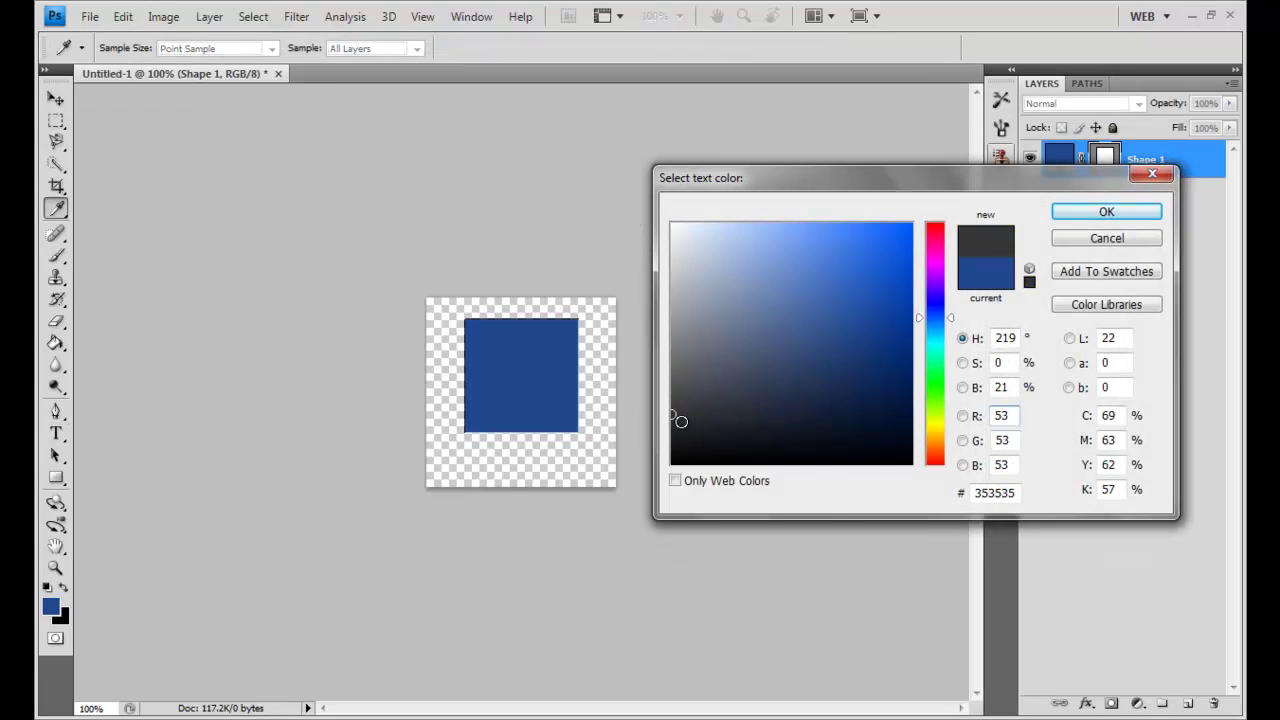
left_click(672, 418)
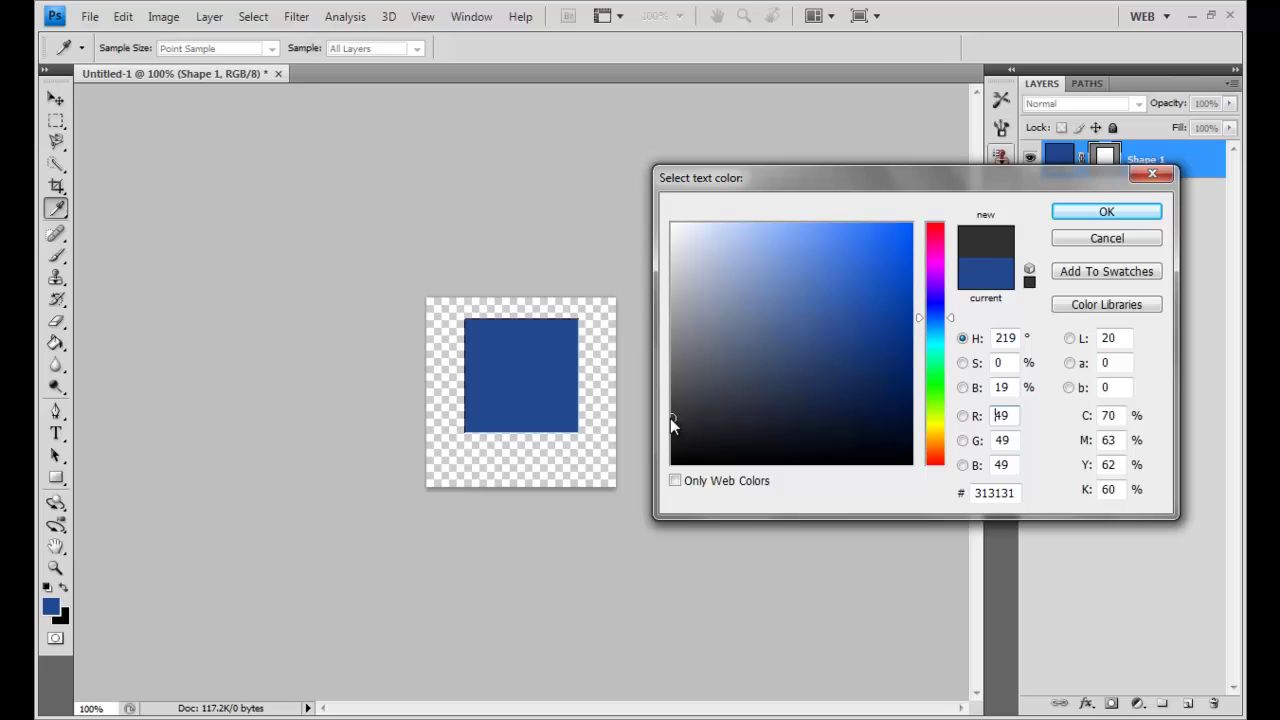
left_click(1079, 208)
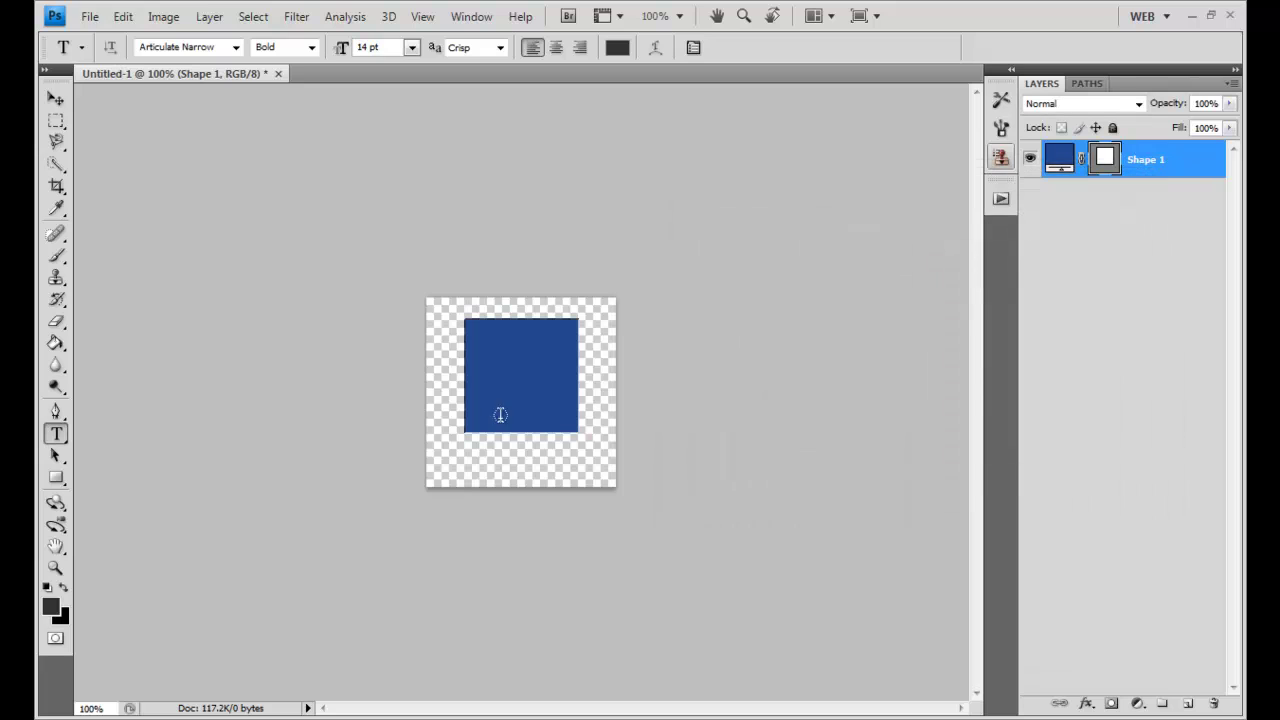
Add a new layer above the blue square and write the text "Ps" on the square.
left_click(1190, 705)
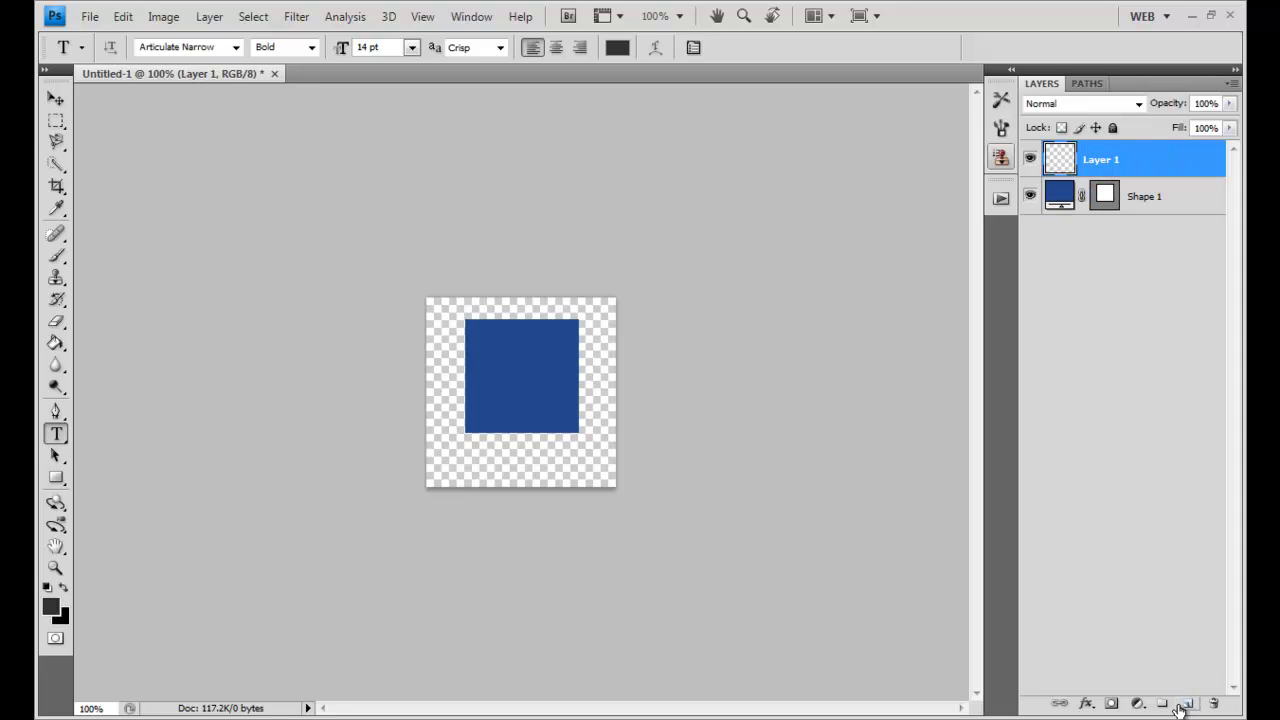
left_click(487, 381)
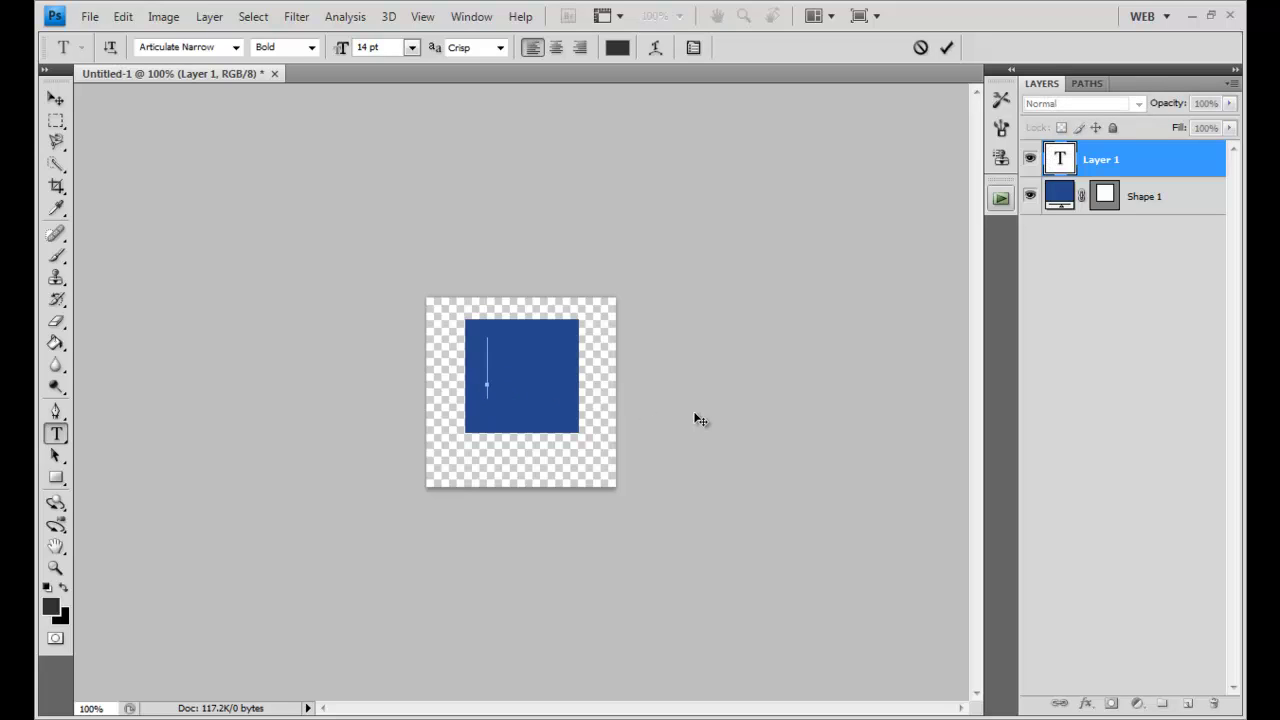
type("P")
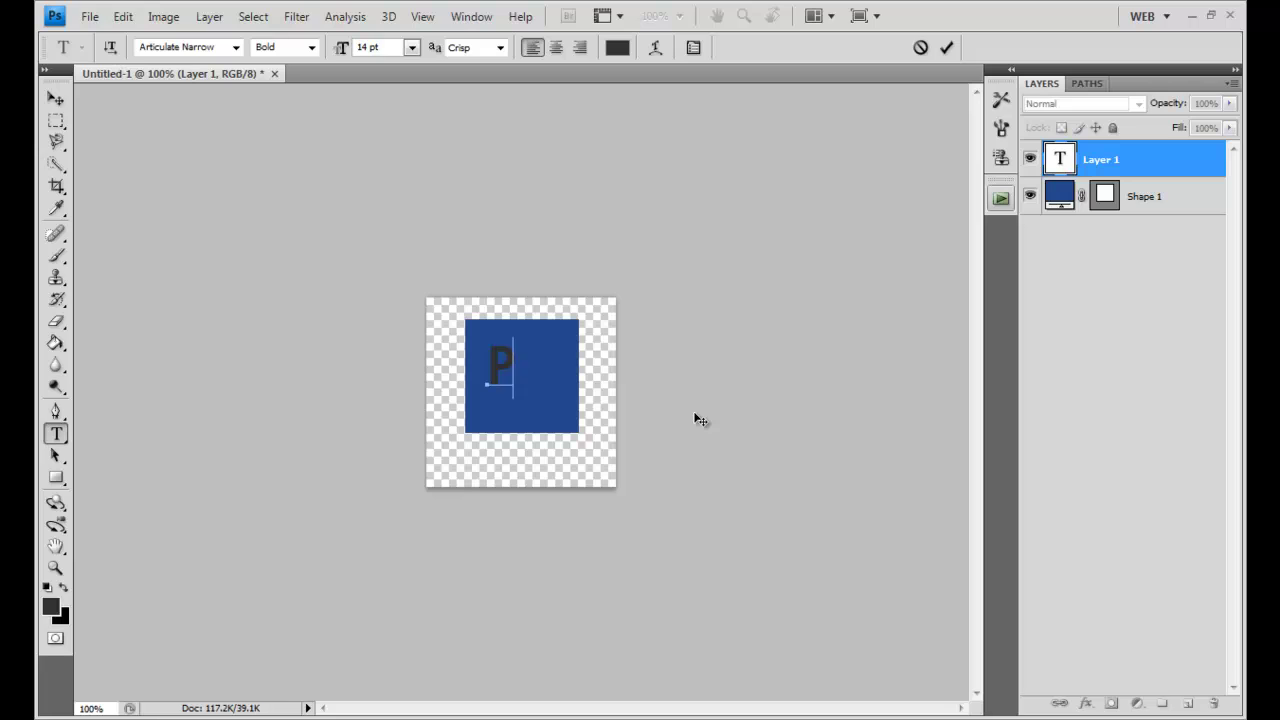
type("s")
Recolour the whole "Ps" text to near-black #191919.
key("ctrl+a")
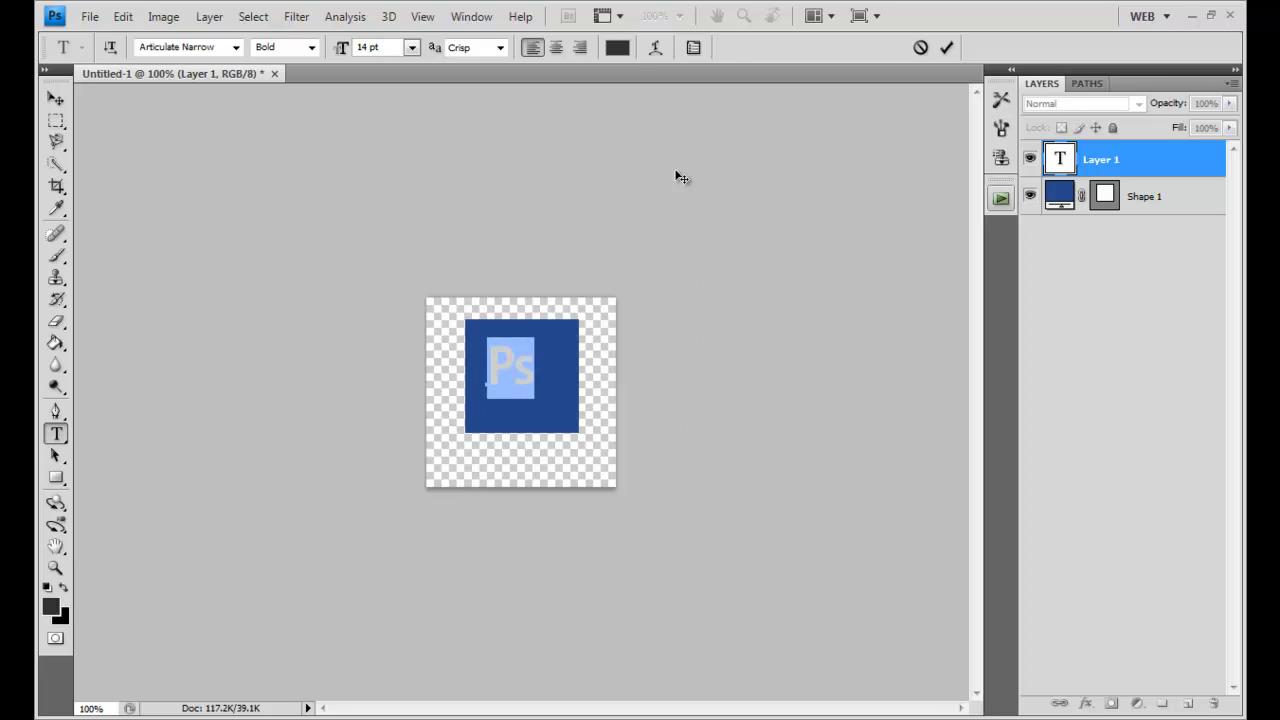
left_click(617, 47)
left_click(679, 428)
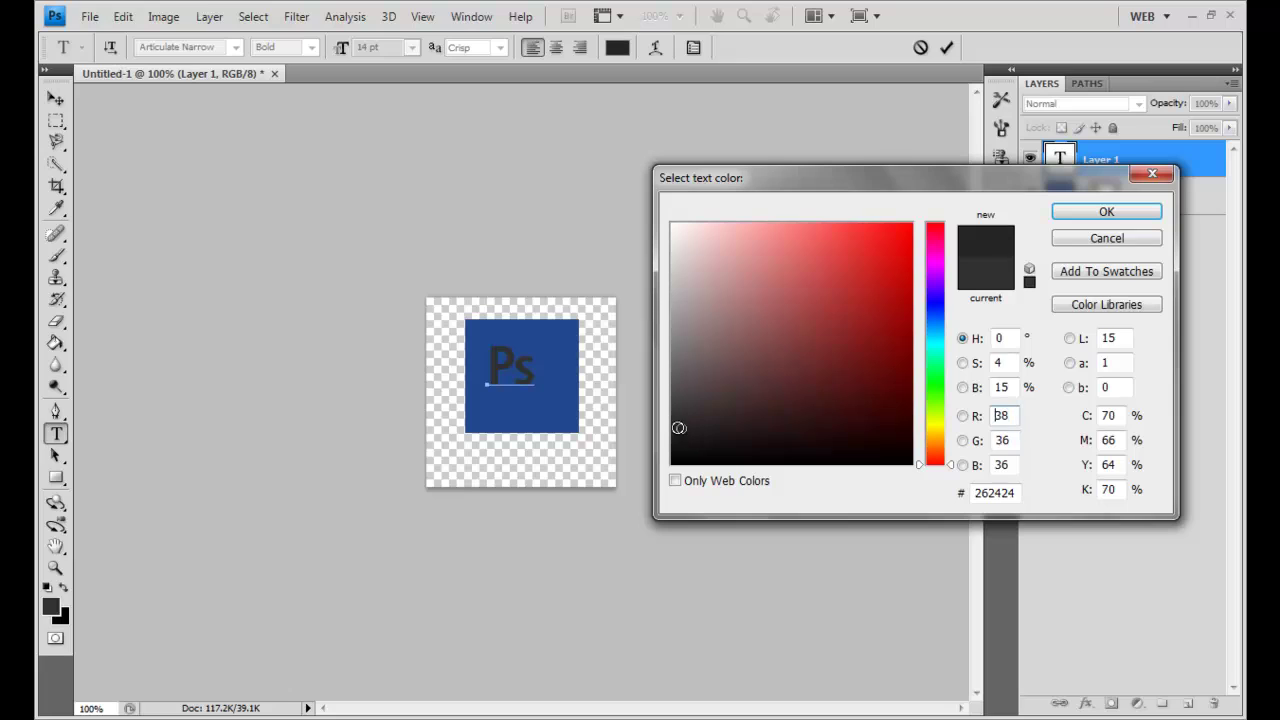
left_click_drag(679, 428, 672, 440)
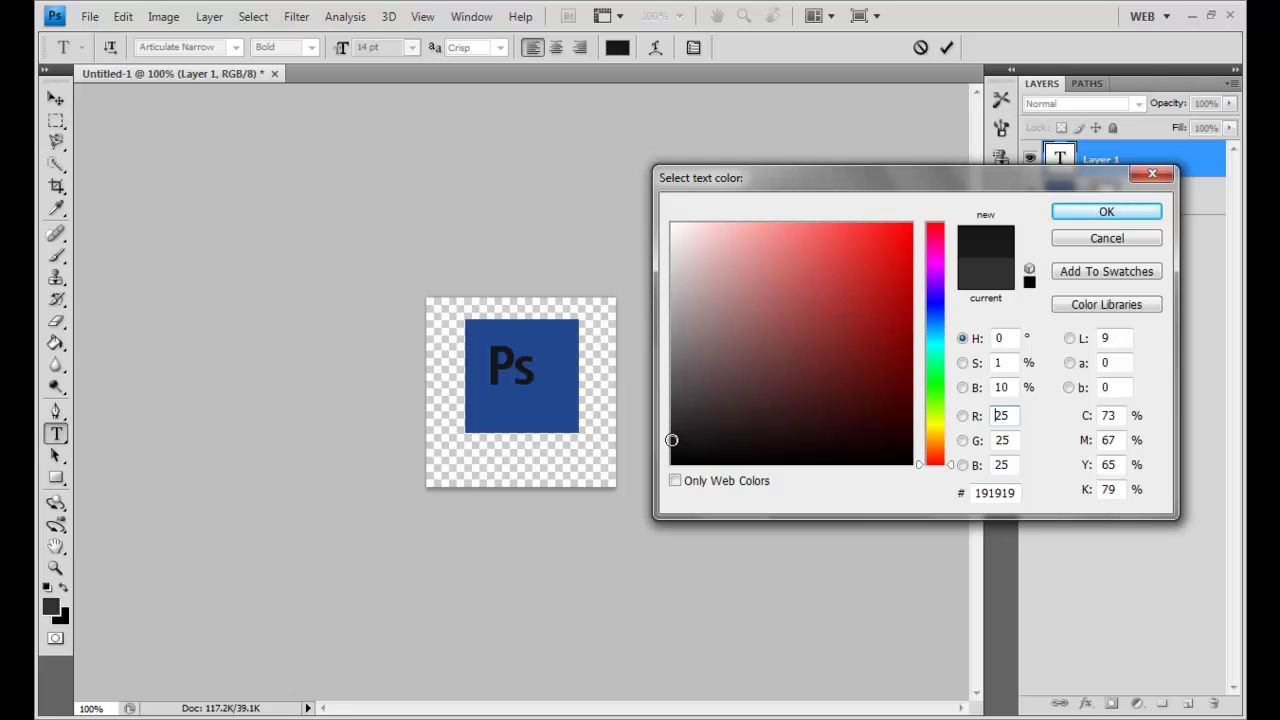
left_click(1080, 212)
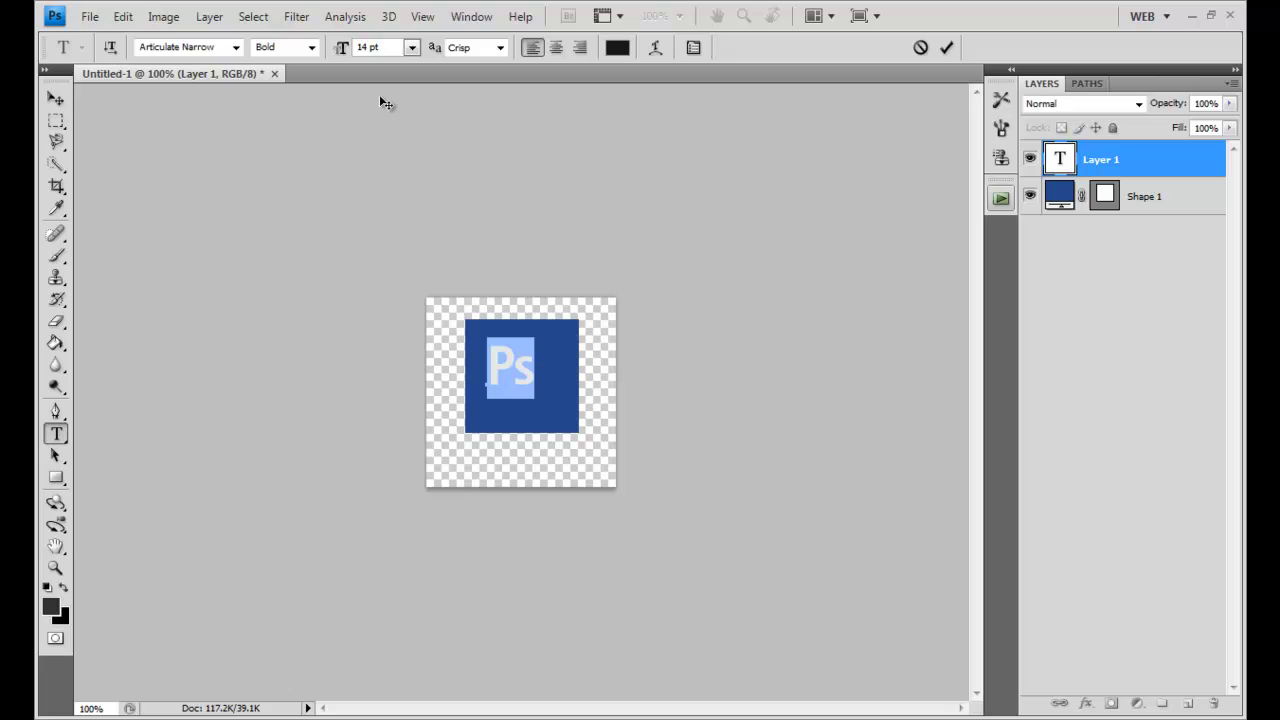
Enlarge the "Ps" text to 18 pt and shift it slightly to the right on the blue square.
left_click(410, 48)
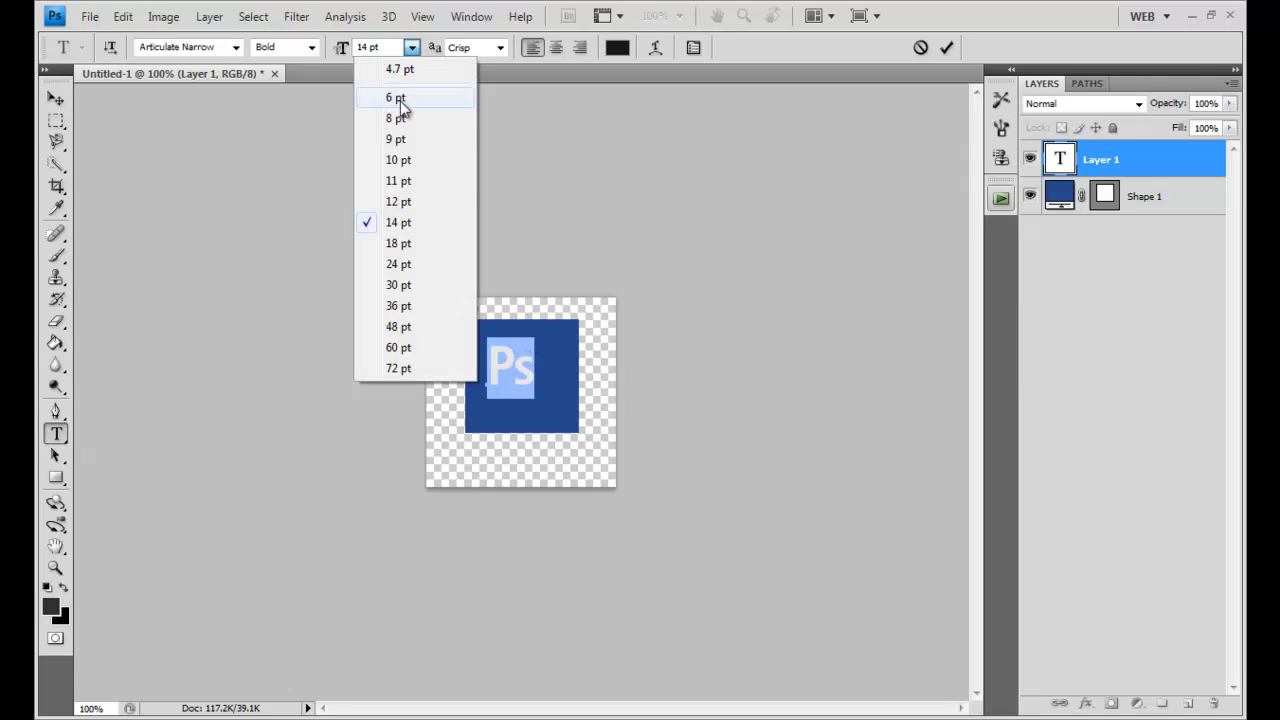
left_click(400, 244)
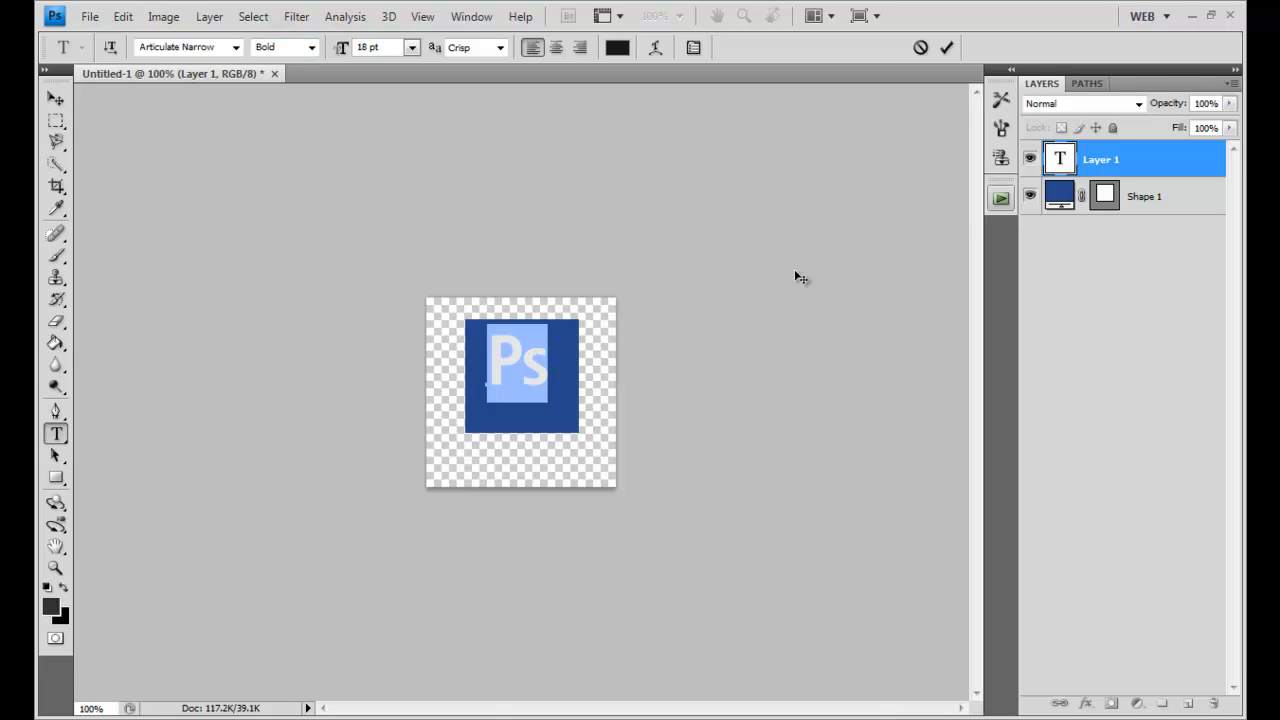
left_click(947, 49)
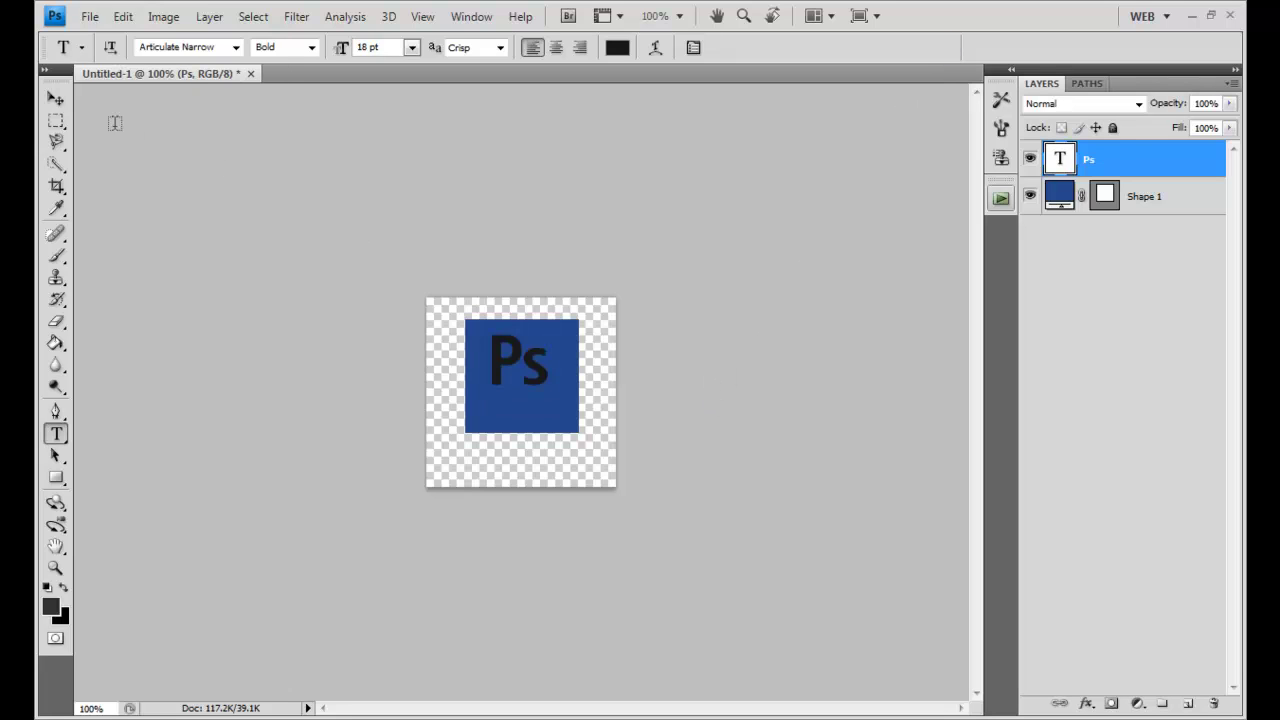
left_click(55, 100)
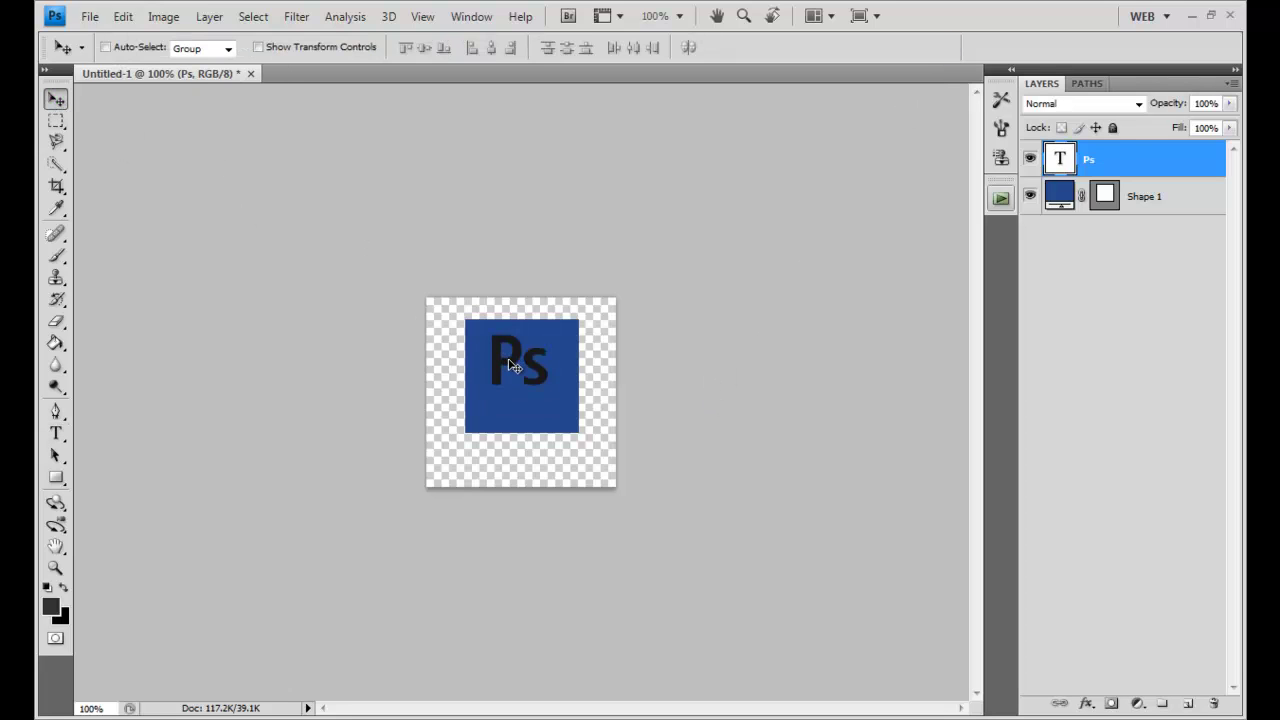
left_click_drag(506, 362, 509, 361)
Add an Inner Shadow to the "Ps" text with 80% opacity, 1 px distance and 3 px size.
double_click(1149, 159)
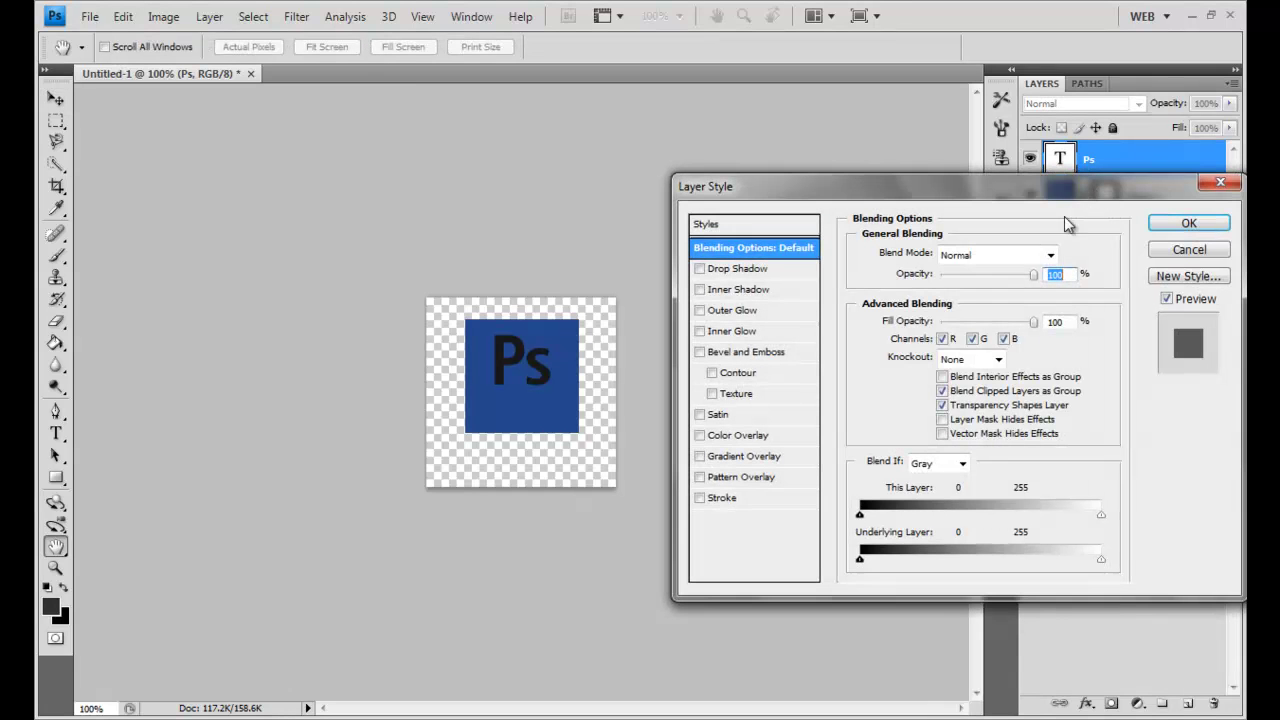
left_click(740, 289)
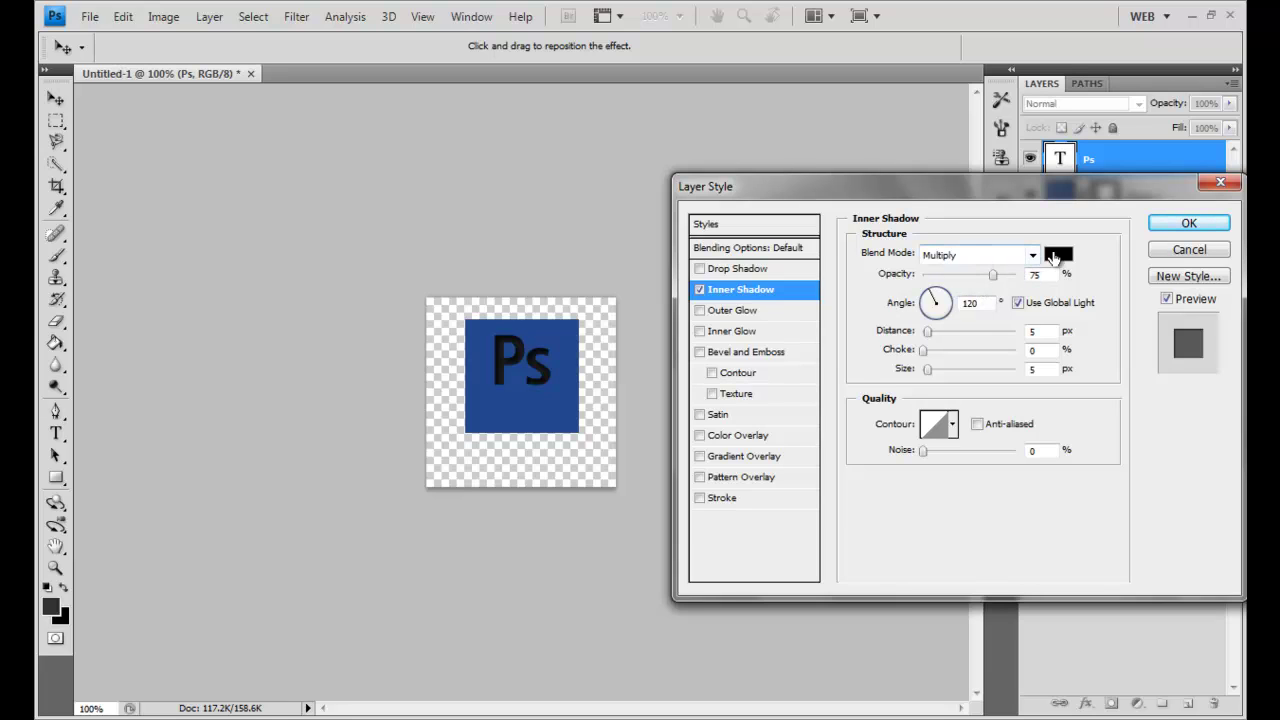
left_click(1045, 274)
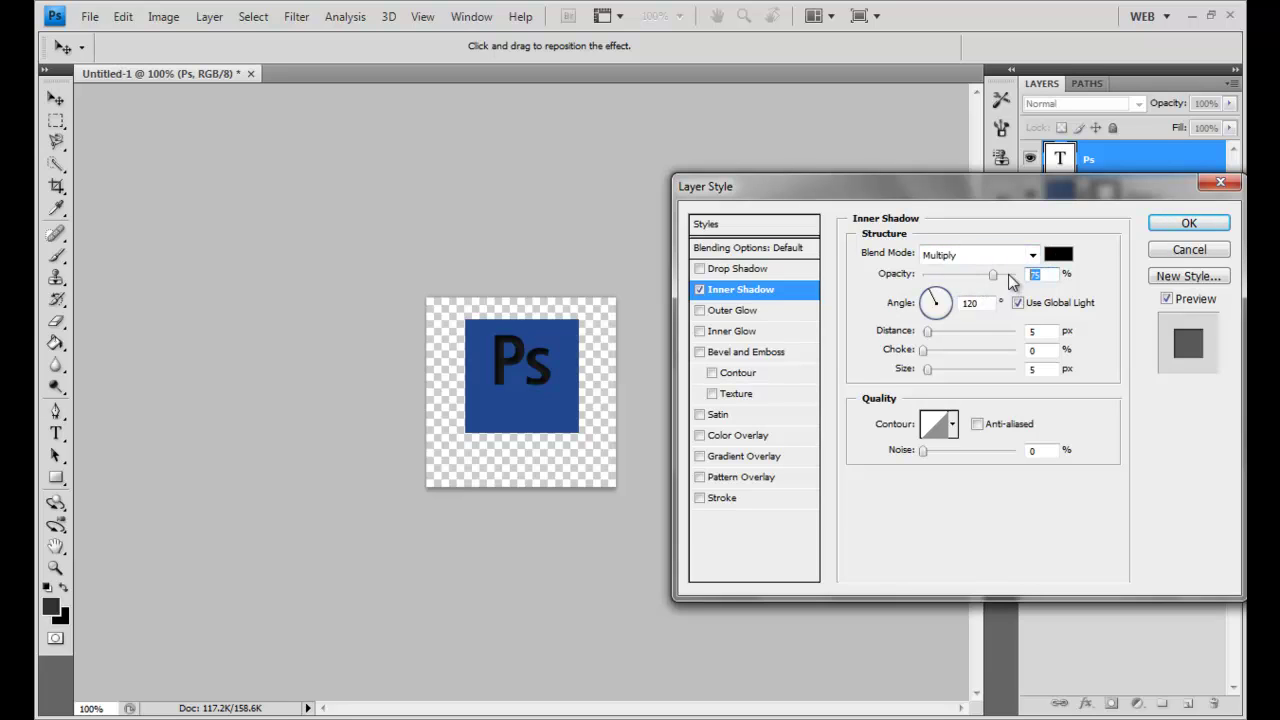
type("80")
left_click(1041, 330)
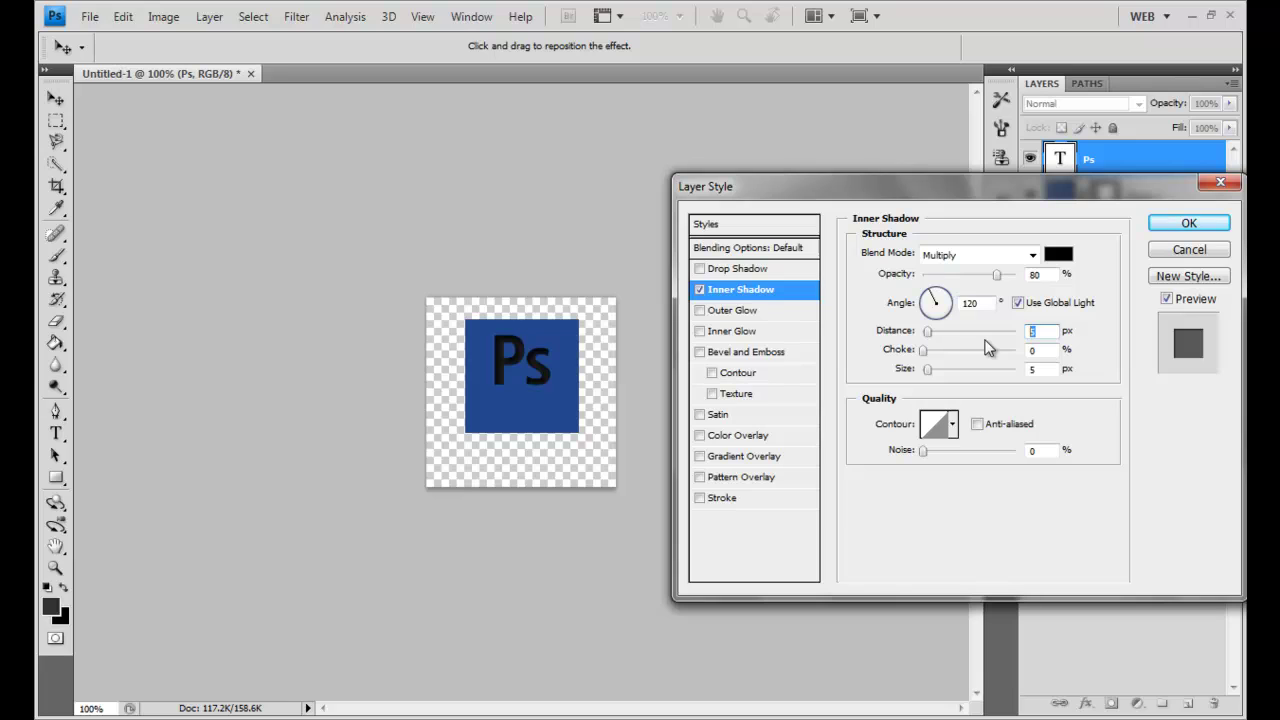
type("1")
left_click(1045, 369)
type("3")
Add a Drop Shadow to the "Ps" text with white #ffffff as its colour and Normal blend mode.
left_click(725, 270)
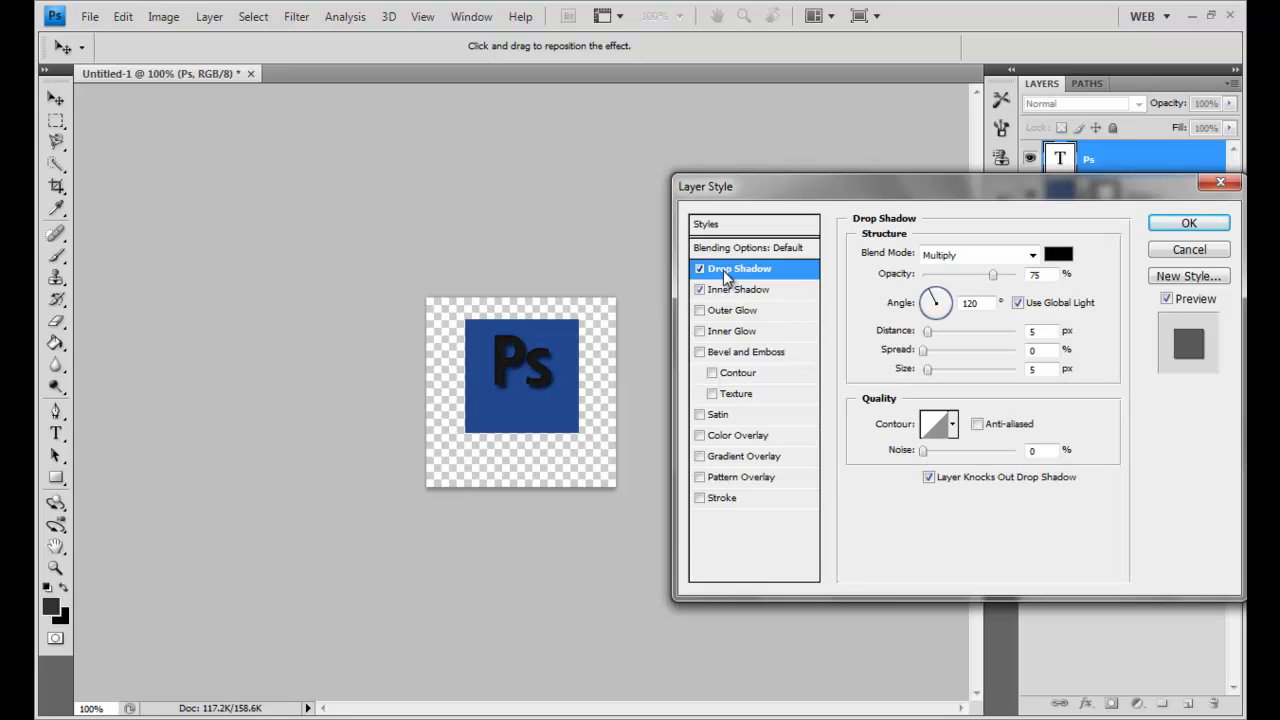
left_click(1058, 254)
left_click_drag(751, 281, 634, 206)
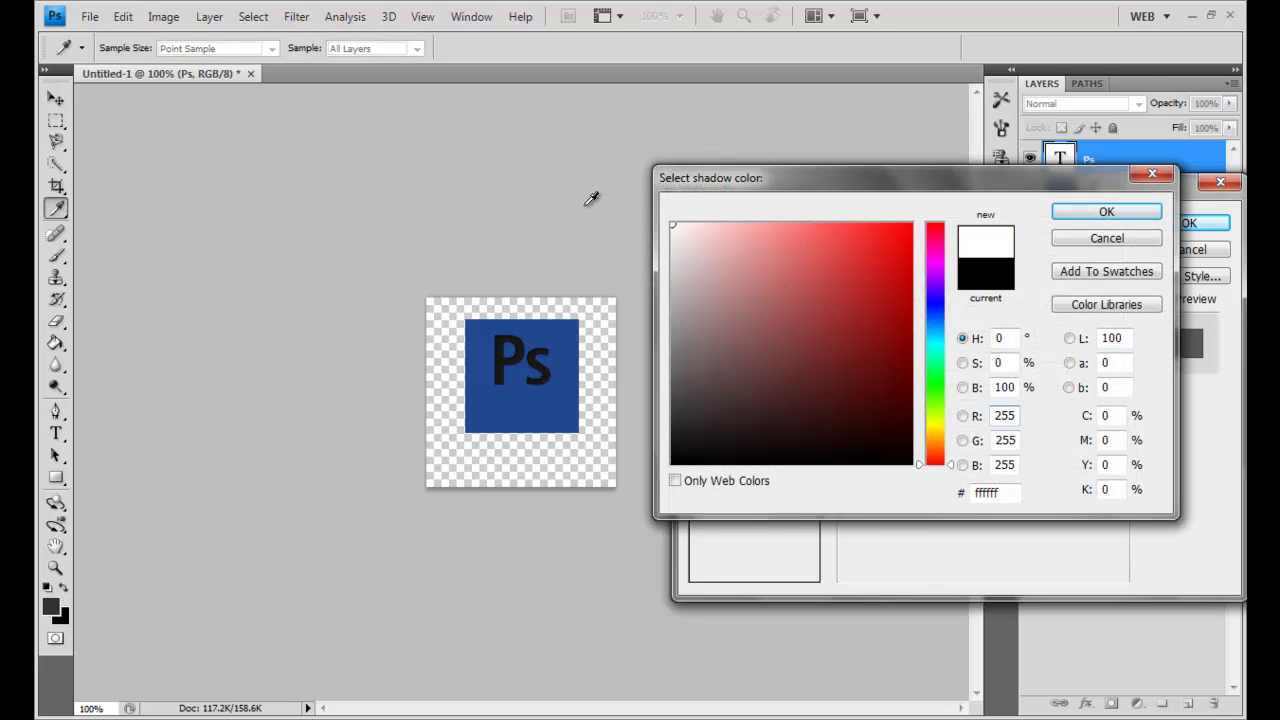
left_click(1106, 212)
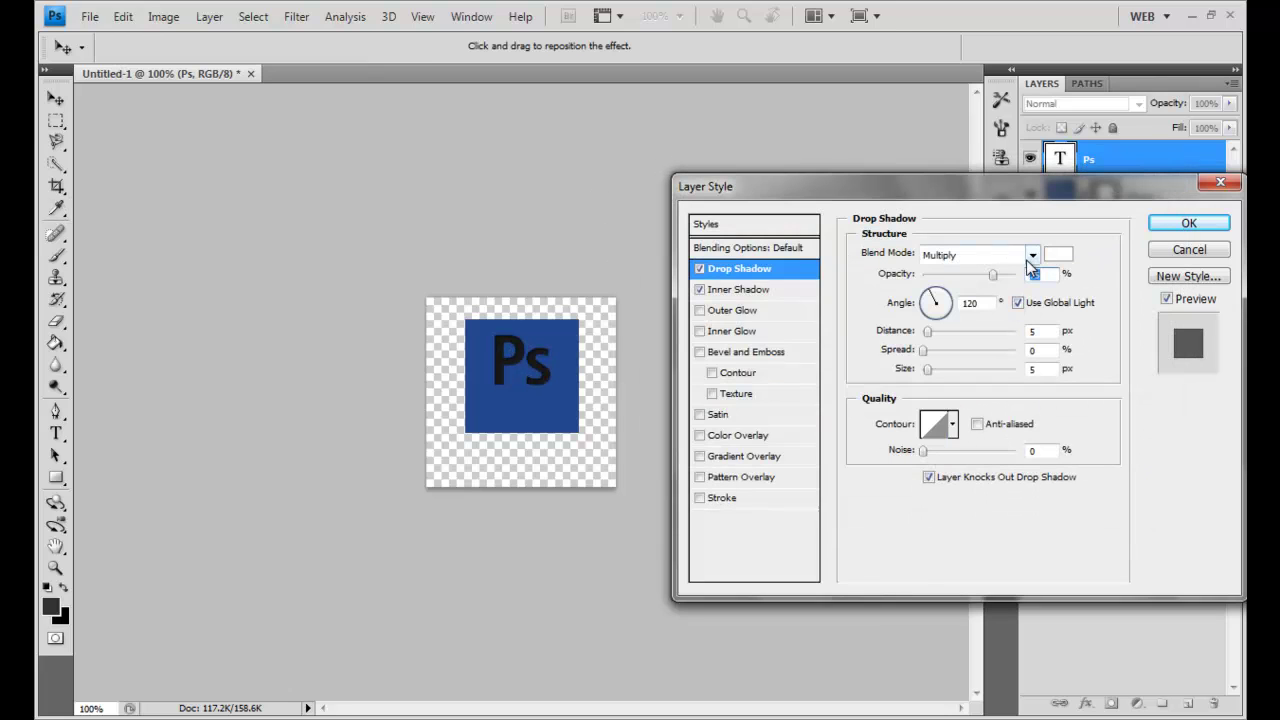
left_click(1033, 256)
left_click(1030, 272)
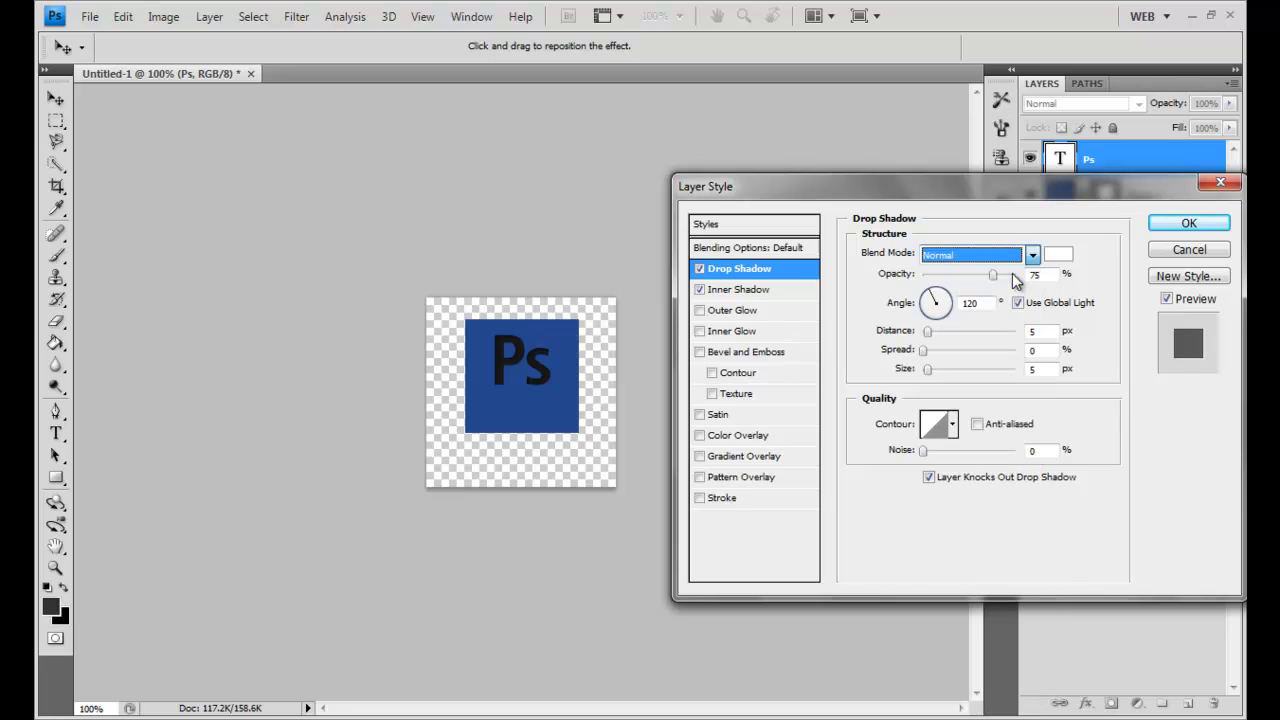
Set the "Ps" text's drop shadow to 10% opacity, 1 px distance and 3 px size.
double_click(1052, 273)
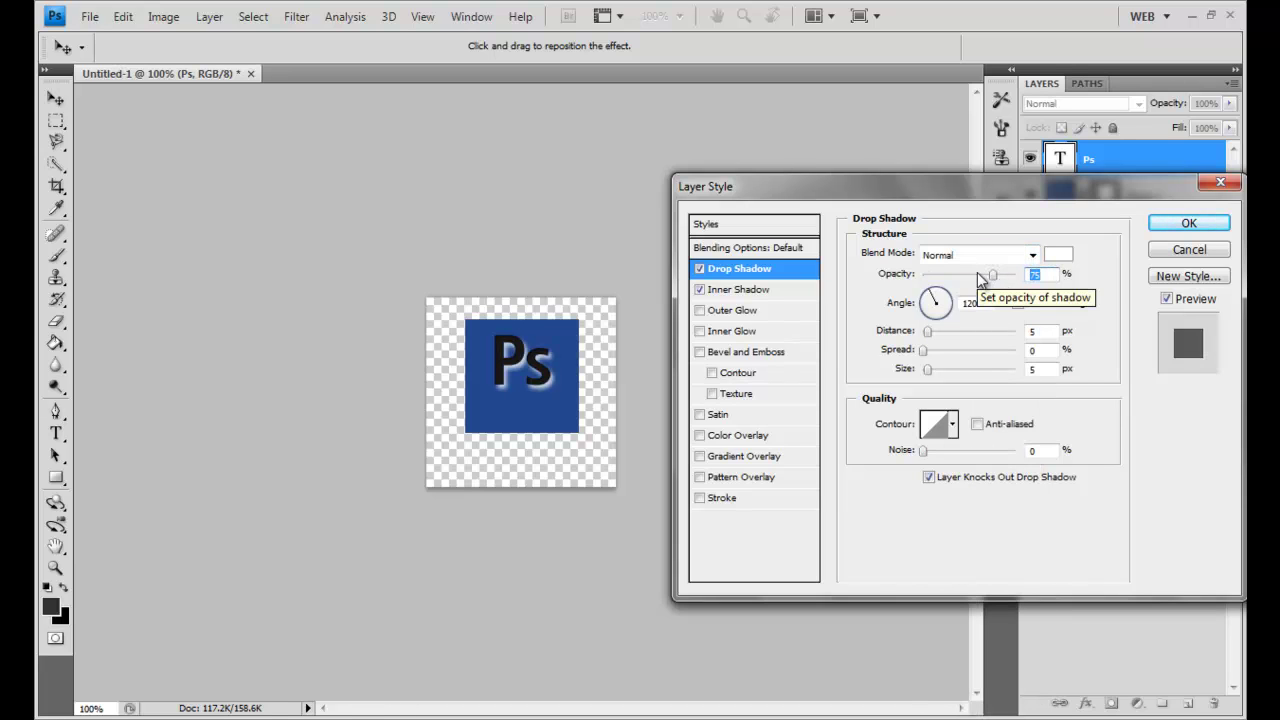
type("20")
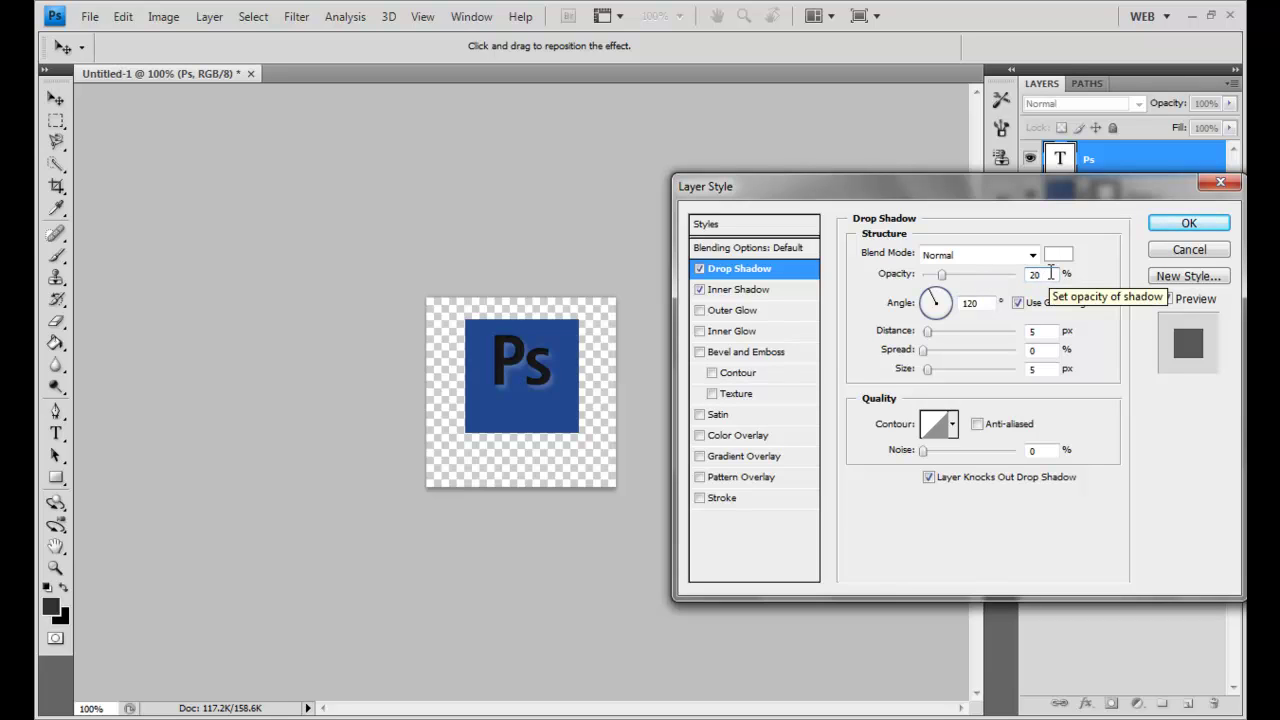
key("Down")
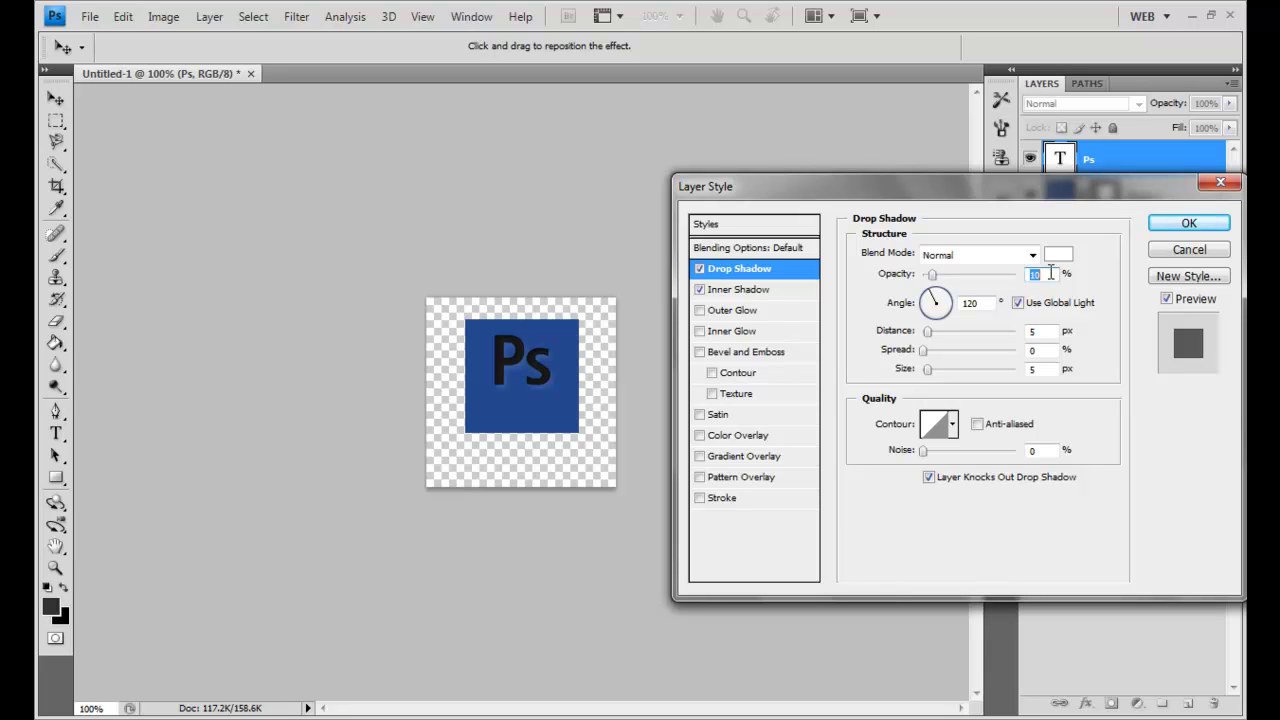
key("Down")
key("Up")
left_click(1048, 331)
type("1")
key("Tab")
key("Tab")
type("3")
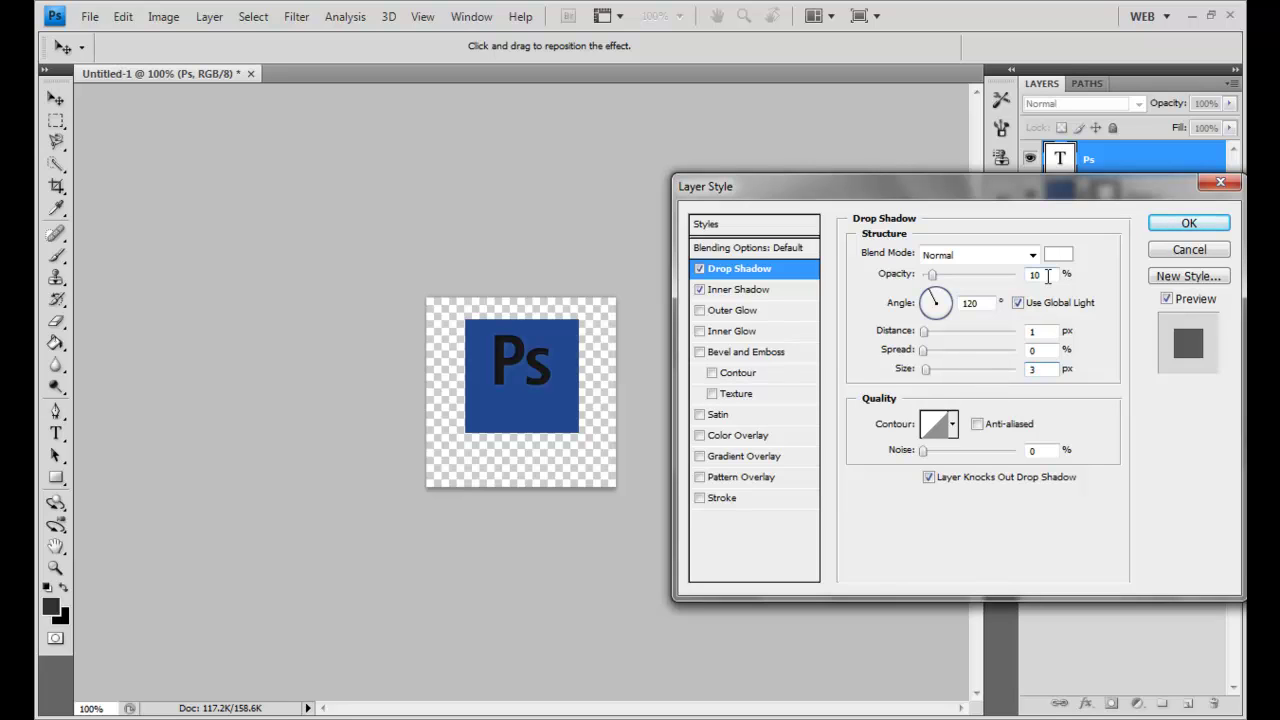
Set the drop shadow's opacity to 15% and toggle the effect off and on to compare the text.
left_click(1047, 275)
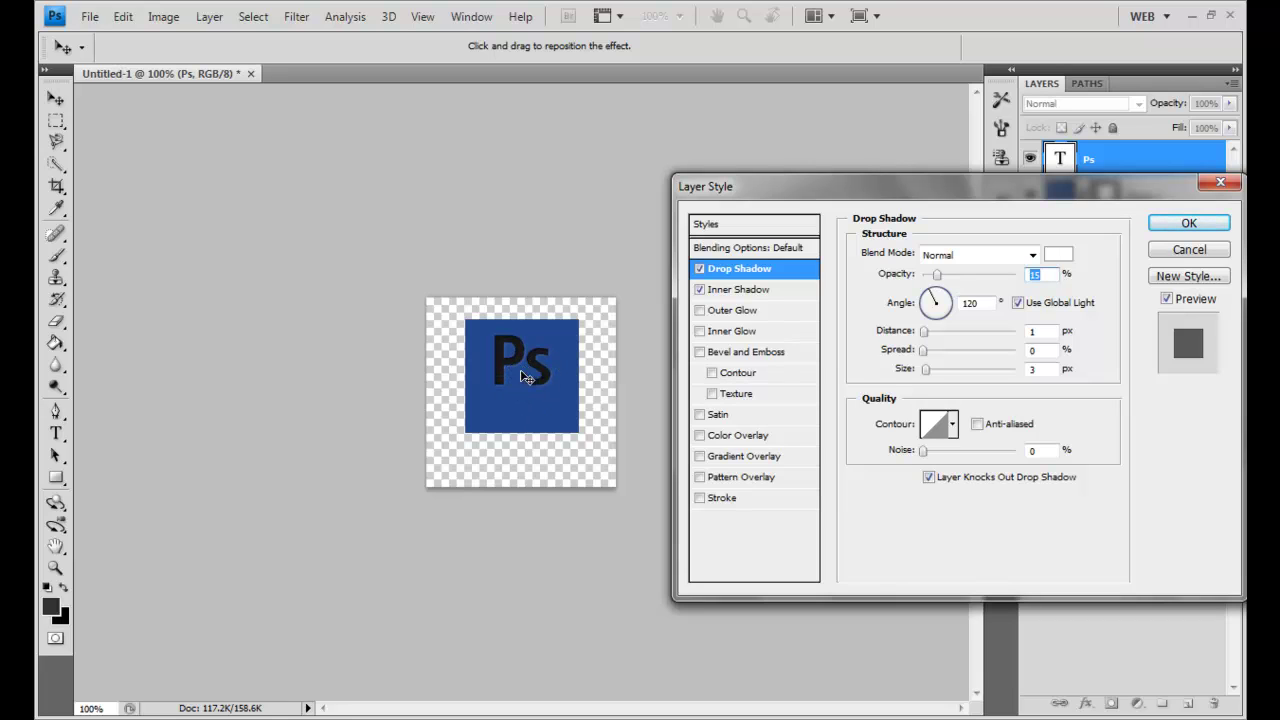
left_click(700, 270)
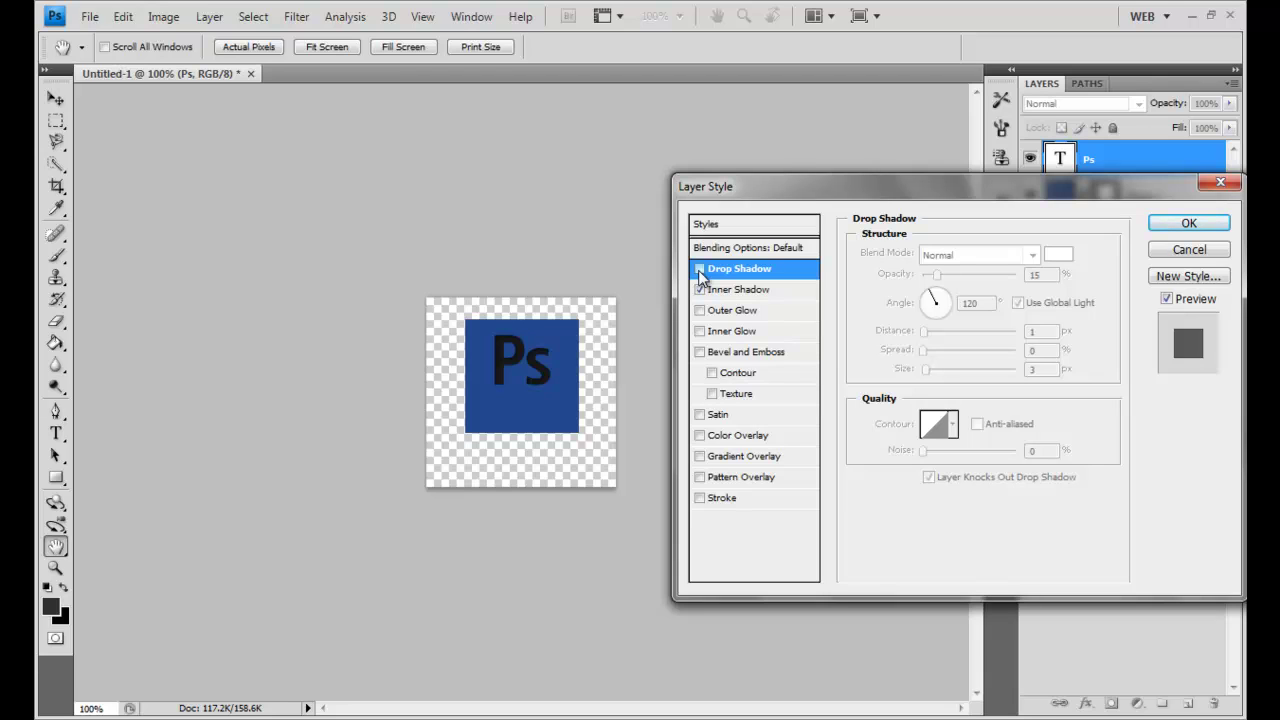
left_click(700, 270)
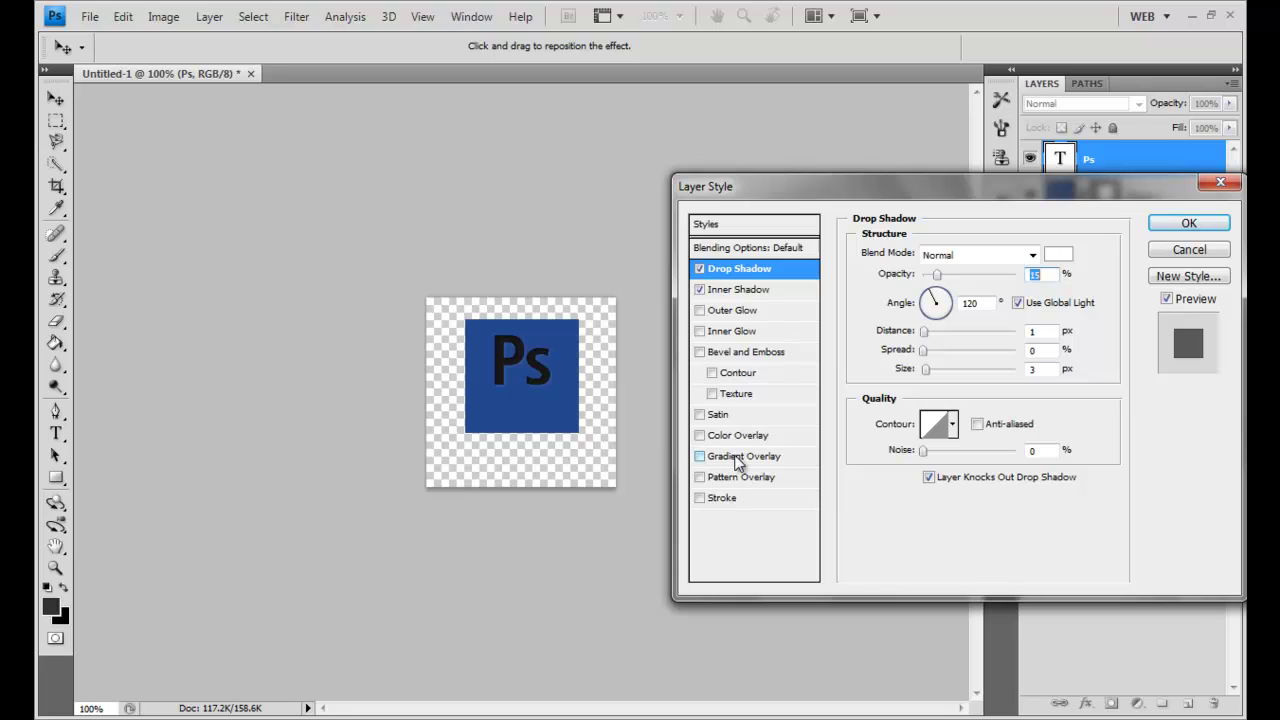
Add a black-to-white Gradient Overlay at 15% opacity to the "Ps" text, apply the layer style and collapse the layer's effects list.
left_click(720, 458)
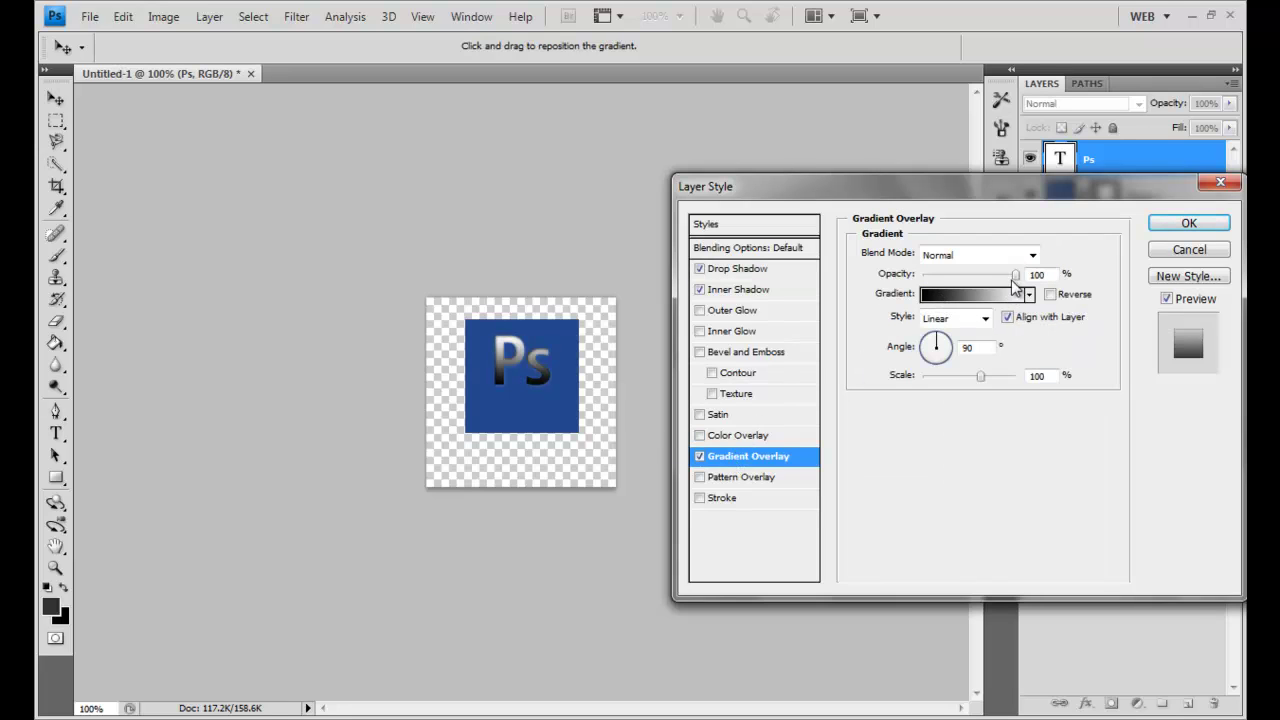
left_click_drag(1015, 274, 940, 274)
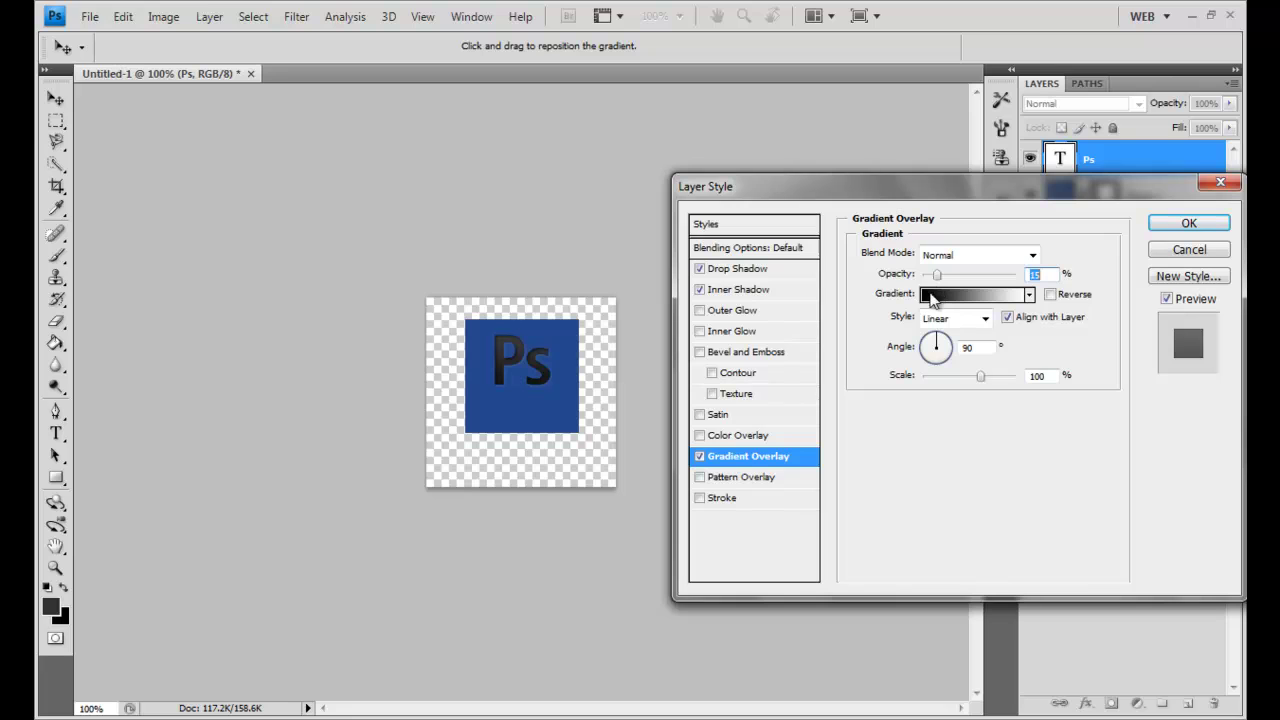
left_click(1196, 228)
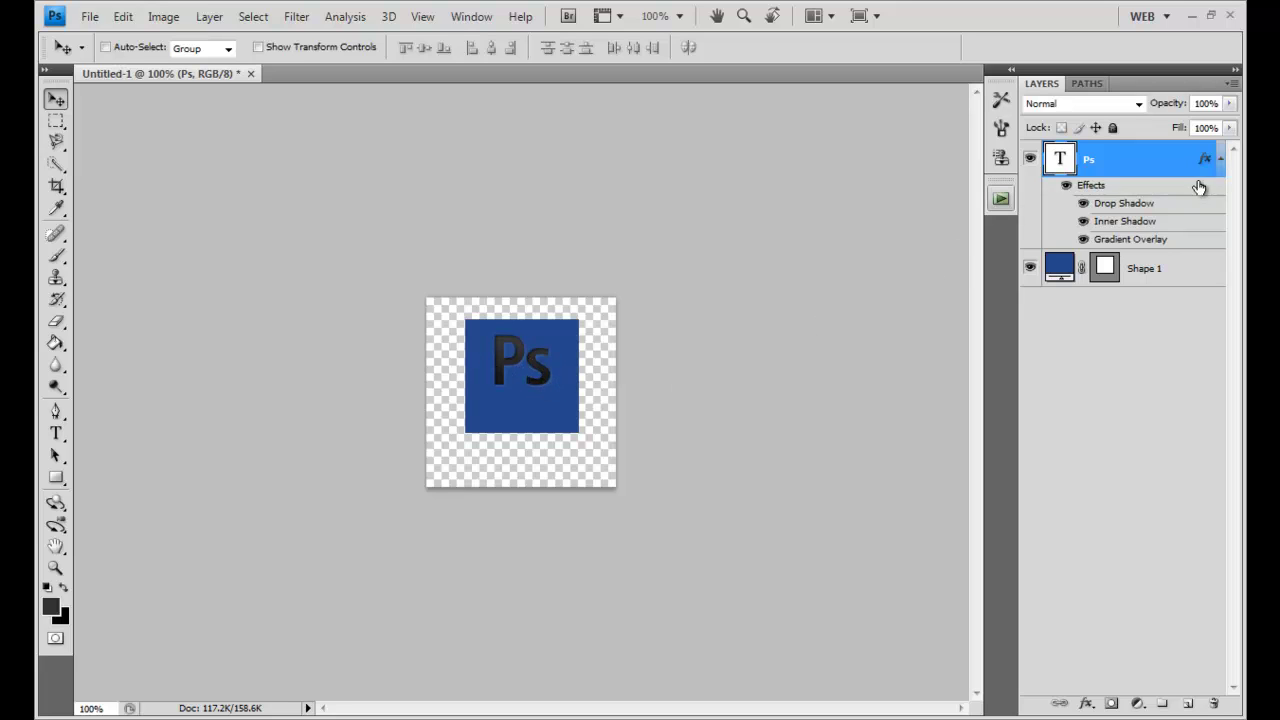
left_click(1220, 160)
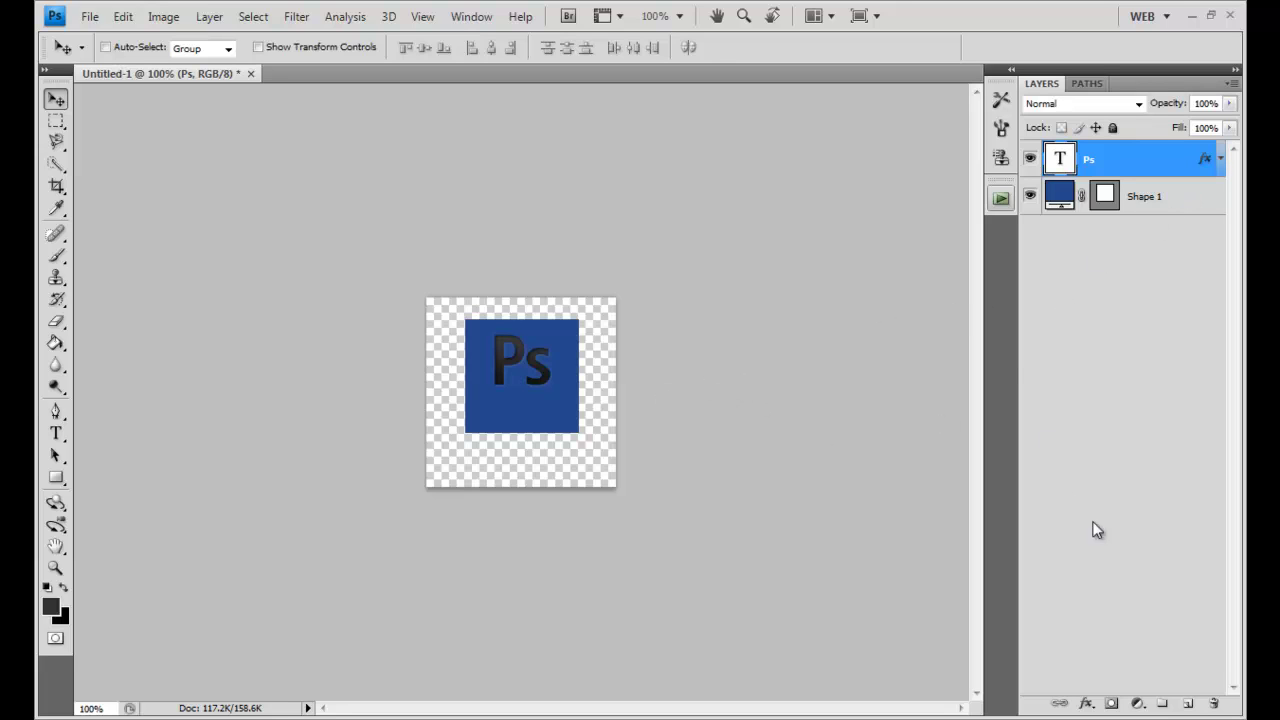
Create a new layer beneath the blue square's layer and fill it with white.
left_click(1188, 704)
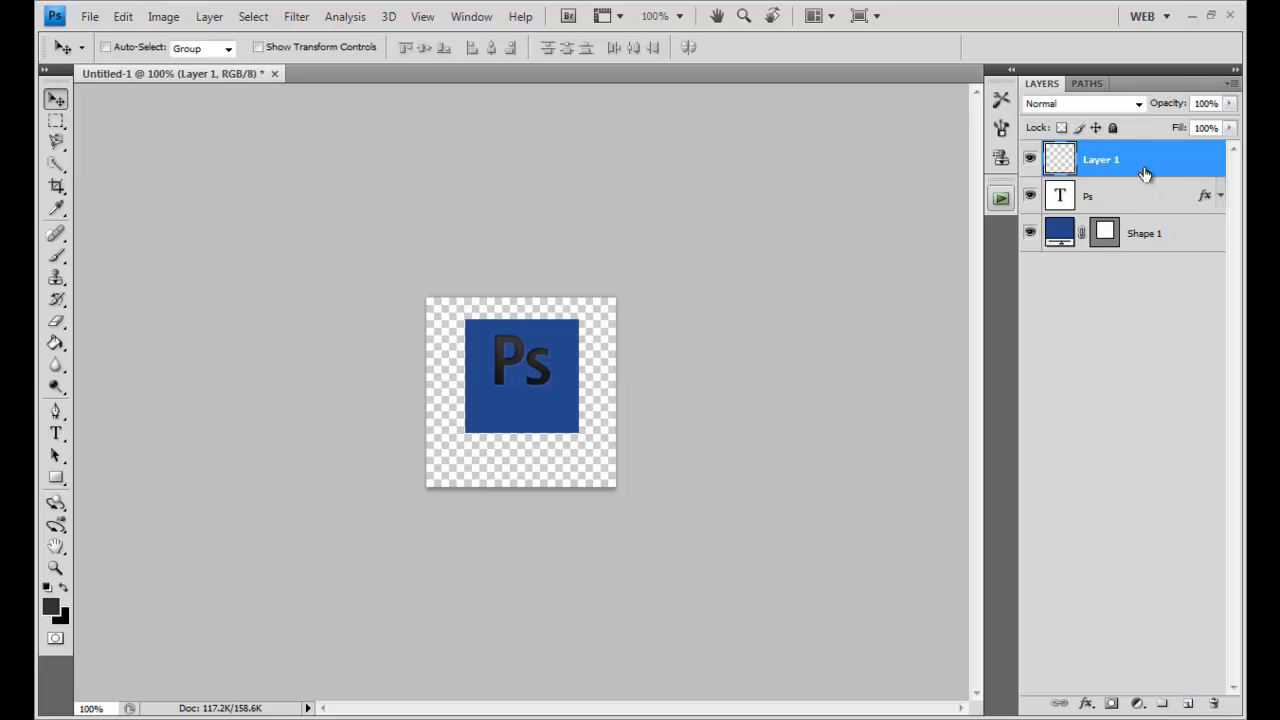
left_click_drag(1154, 162, 1154, 265)
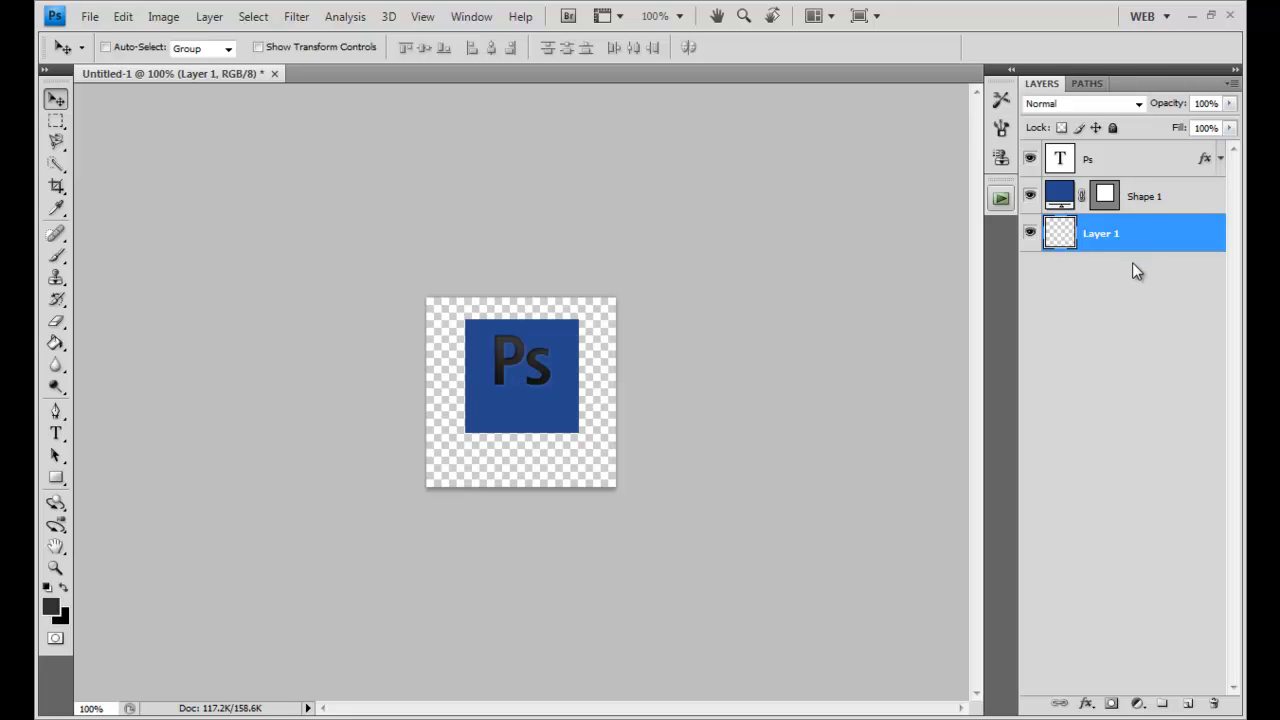
left_click(50, 610)
left_click(721, 279)
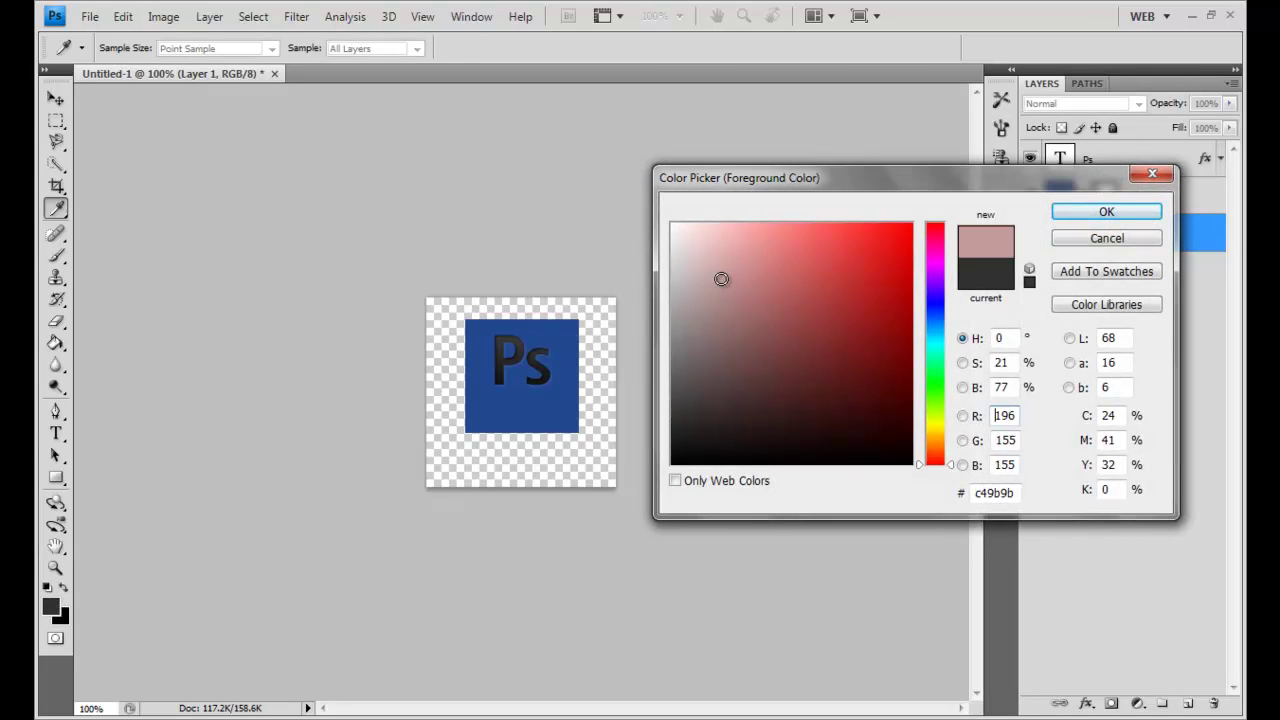
left_click_drag(721, 279, 580, 152)
left_click(1097, 213)
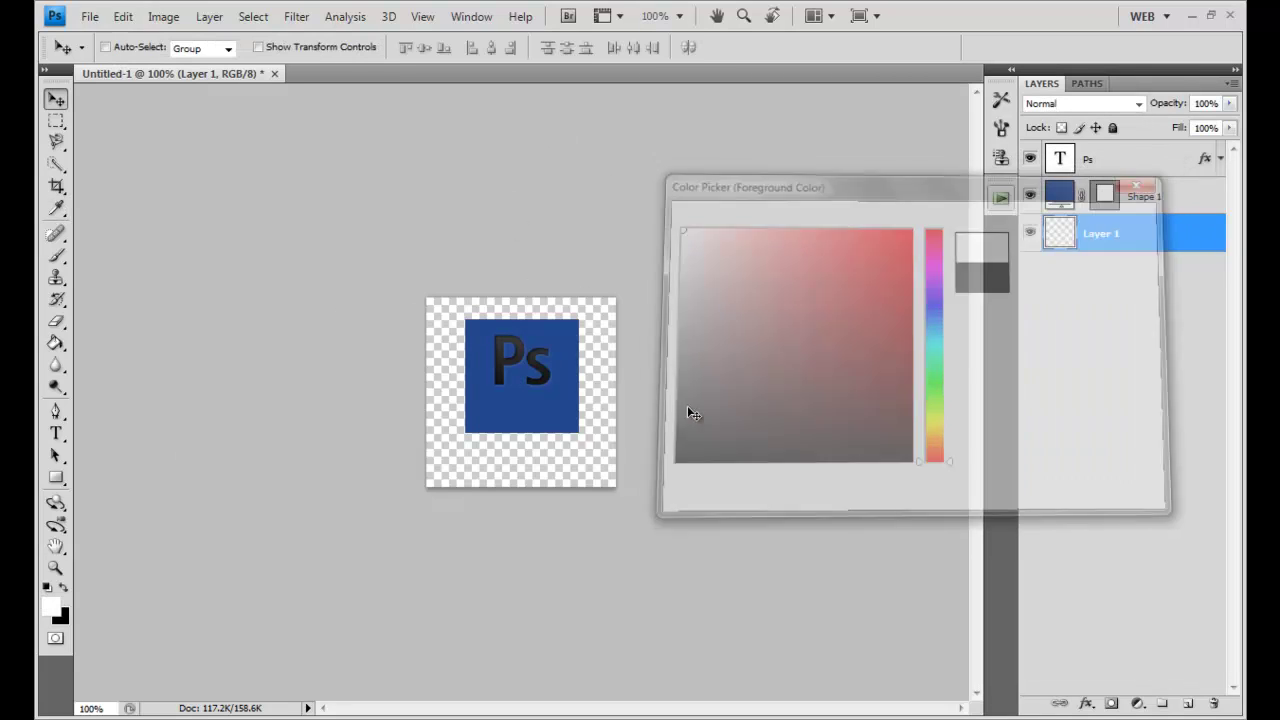
left_click(57, 344)
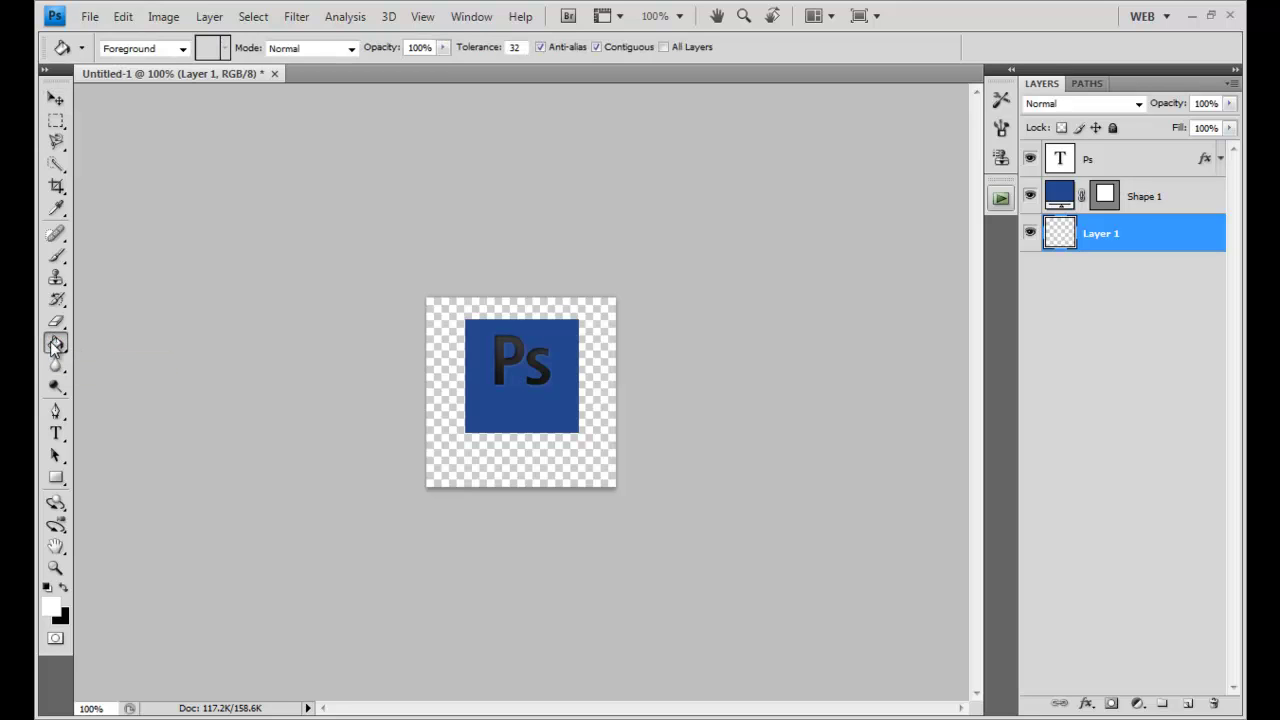
left_click(437, 316)
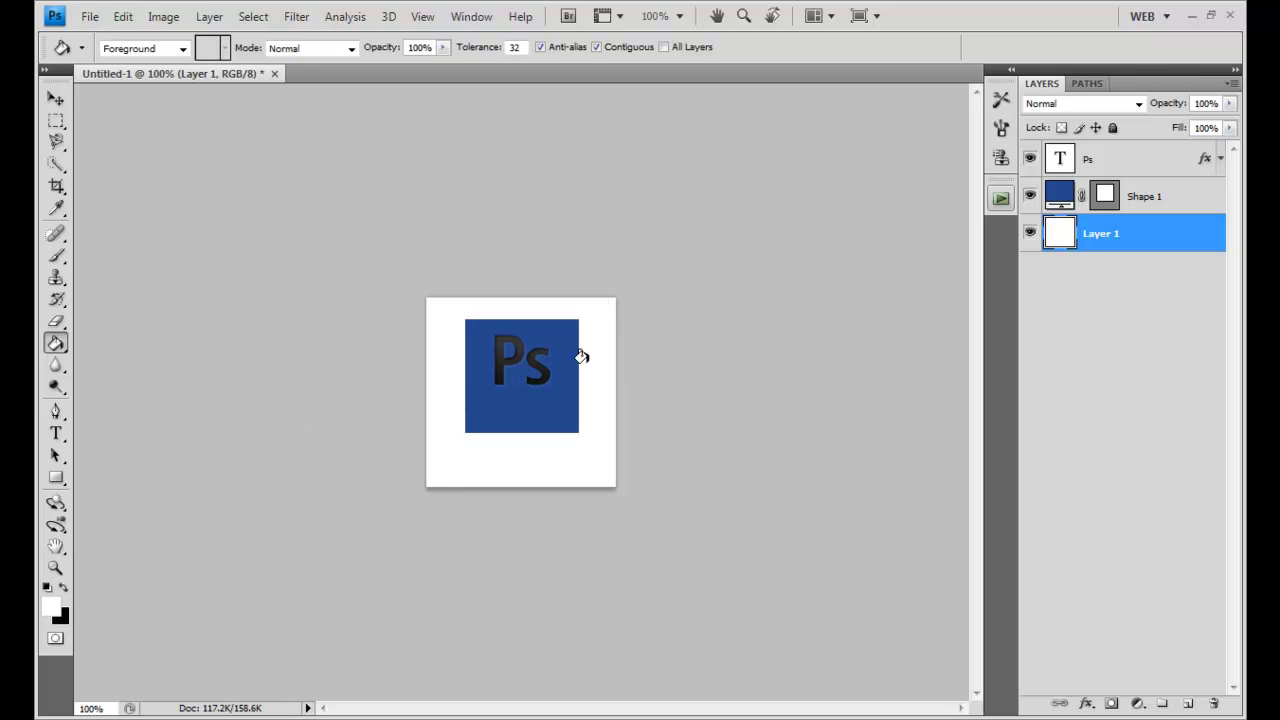
Add an empty layer above the white one and rename the white layer "background".
left_click(1188, 703)
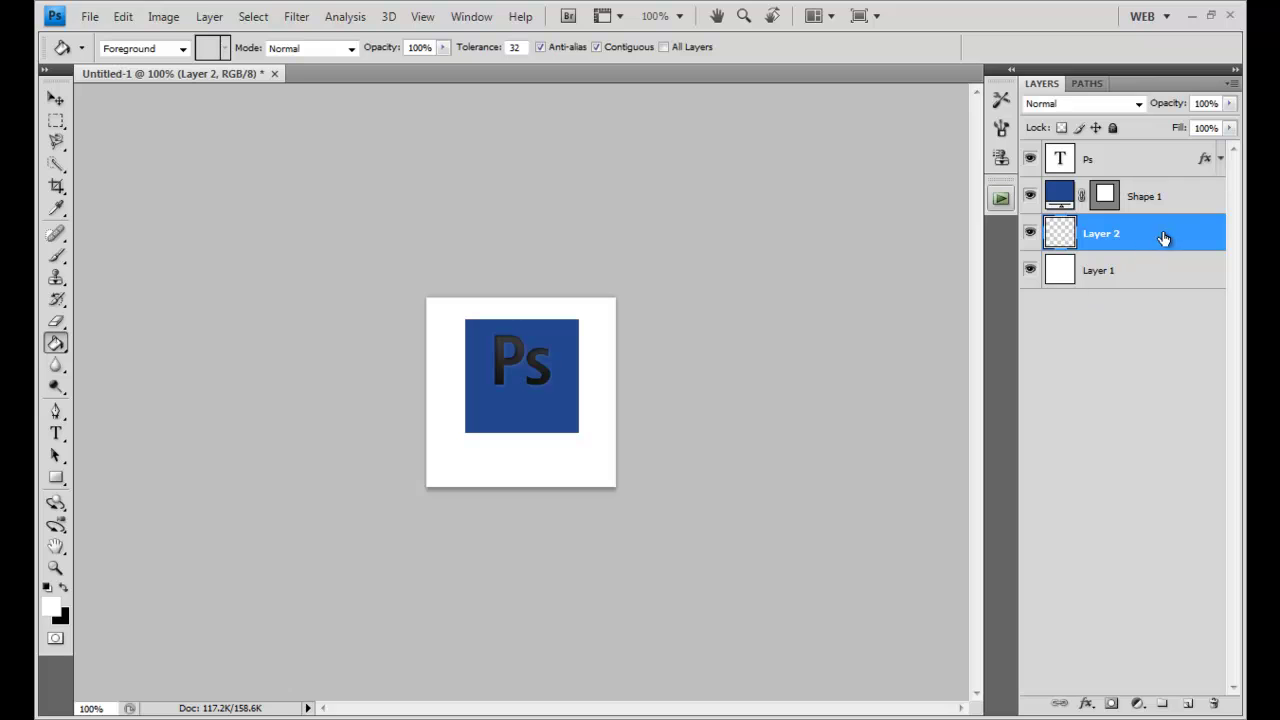
double_click(1098, 286)
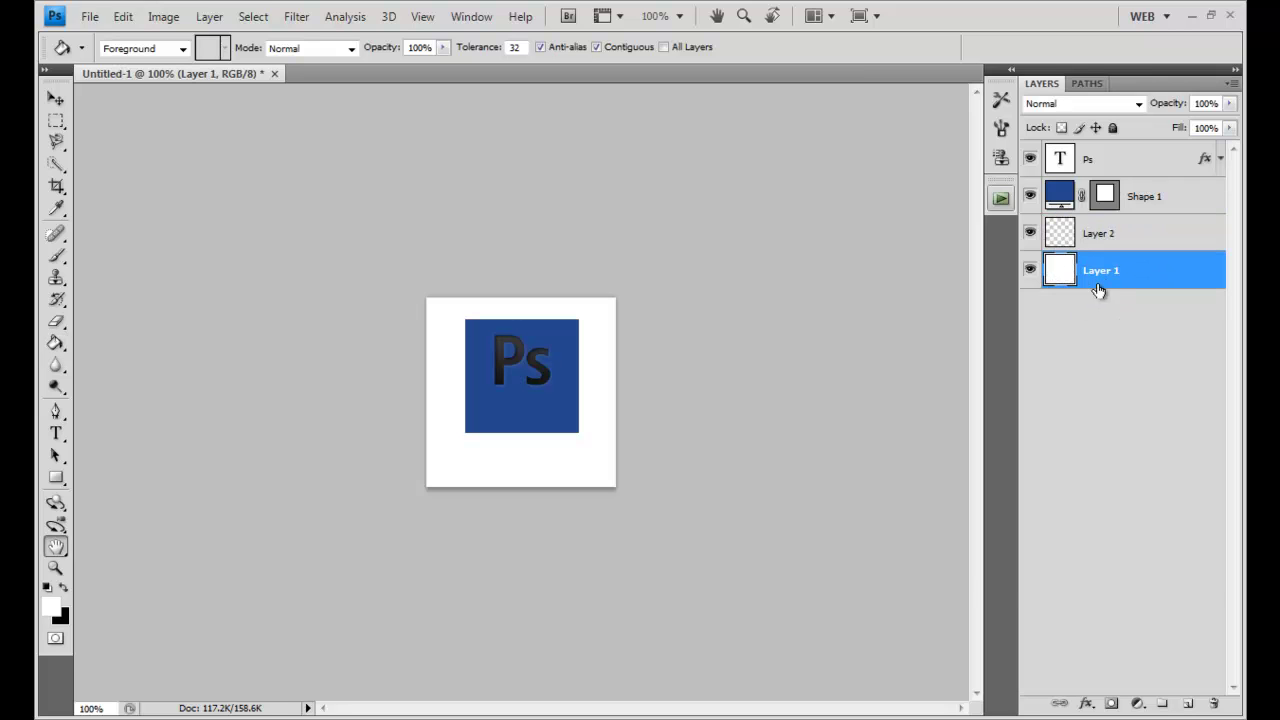
left_click(1163, 250)
double_click(1100, 270)
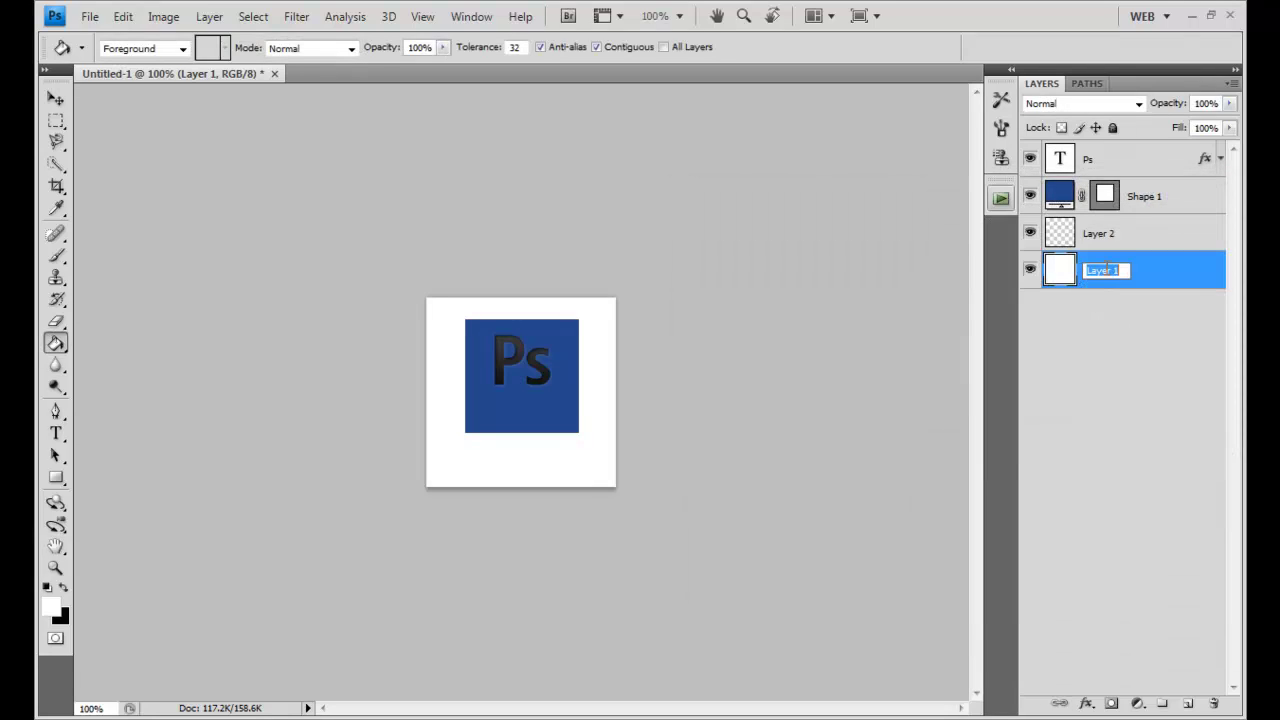
type("background")
key("Return")
Rename the empty layer "shadow" and the blue square's layer "photoshop background", leaving the shadow layer selected.
left_click(1175, 233)
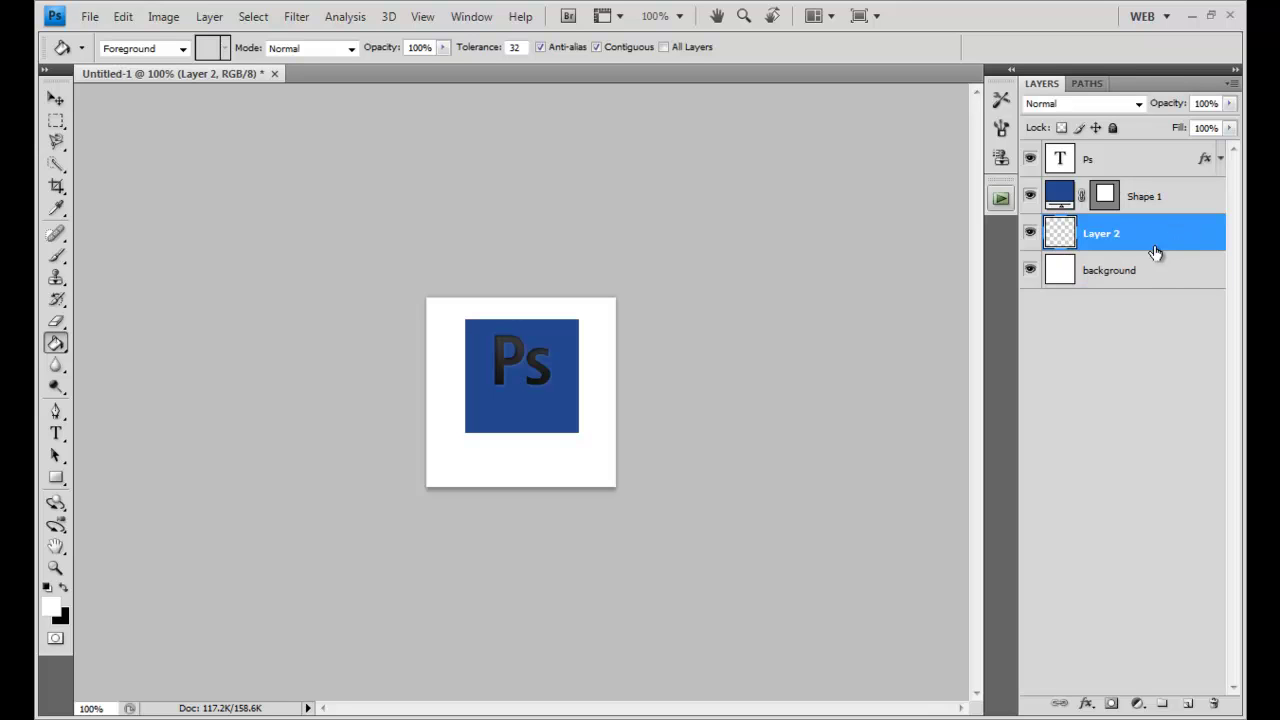
double_click(1103, 234)
type("shadow")
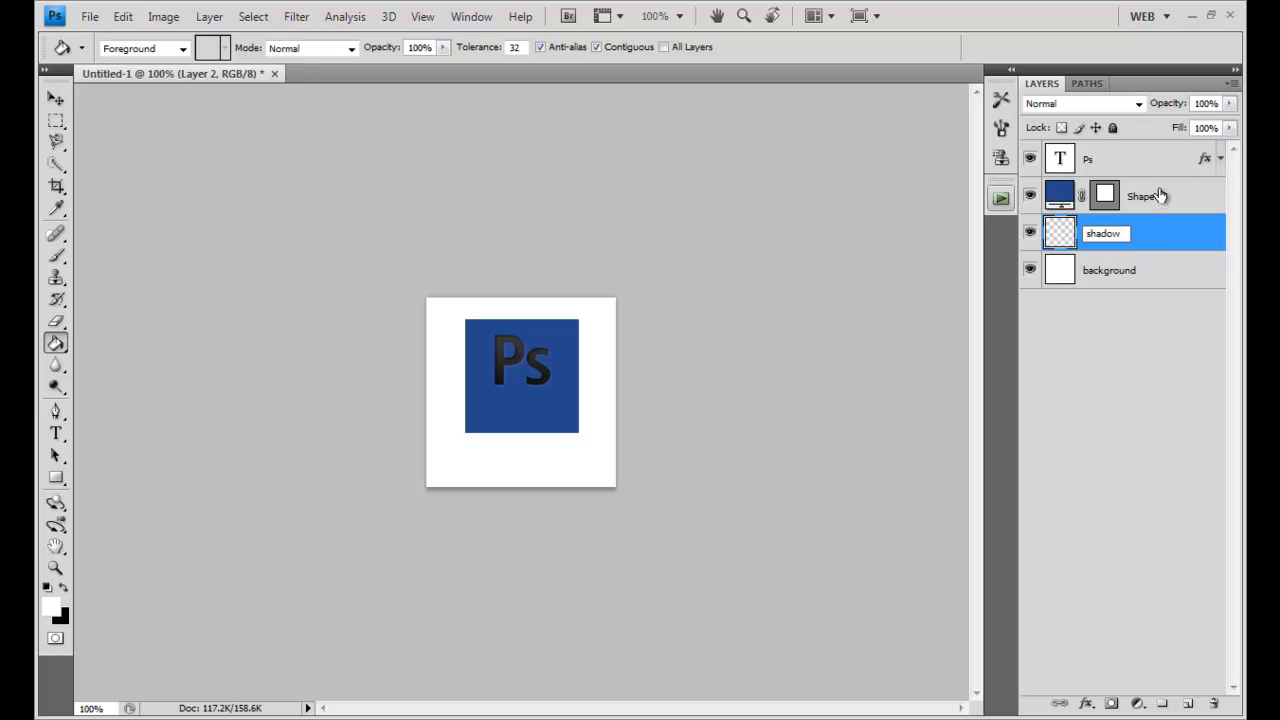
double_click(1148, 198)
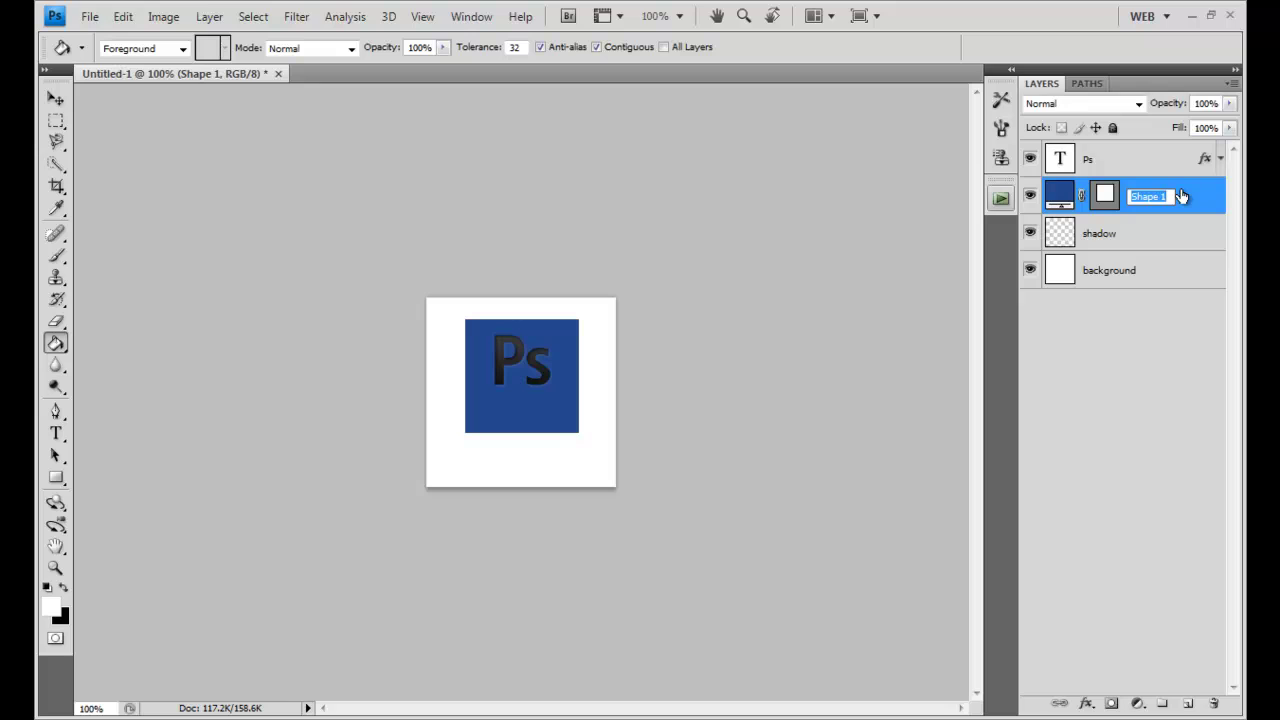
type("photoshop")
type(" backgrou")
type("nd")
left_click(1187, 246)
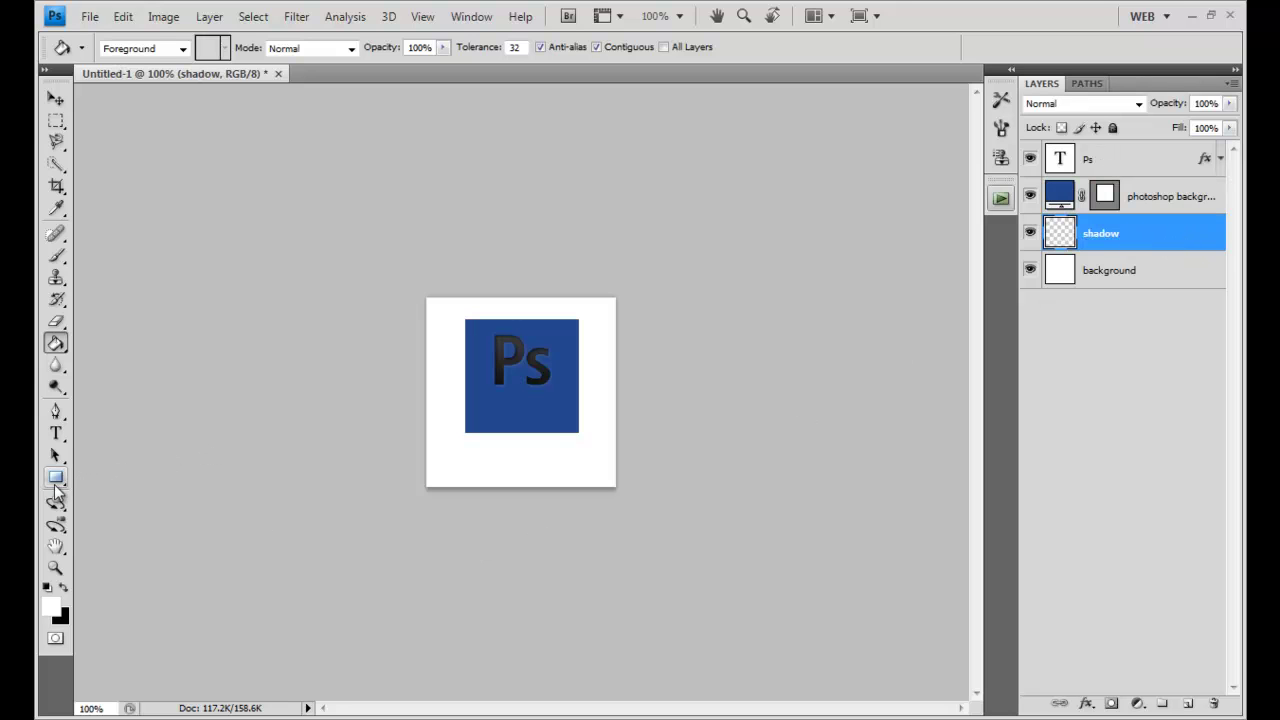
Choose the Ellipse tool and set the foreground colour to black.
left_click(56, 477)
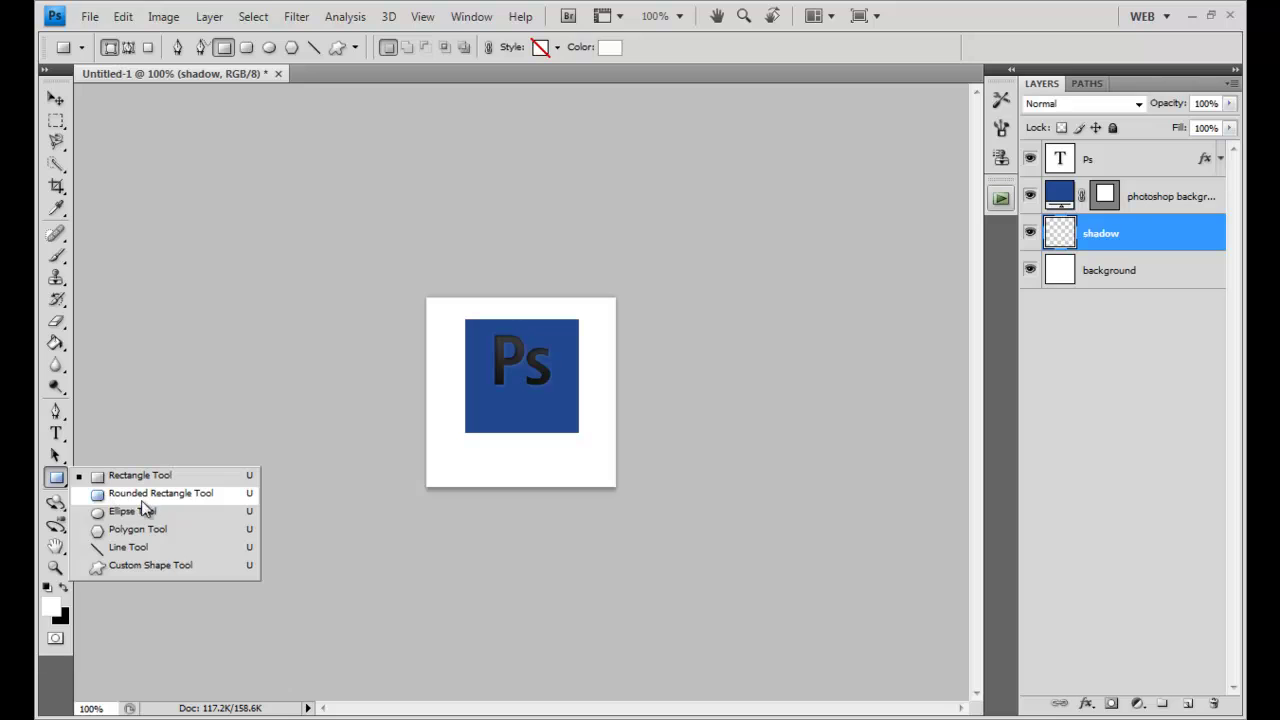
left_click(147, 512)
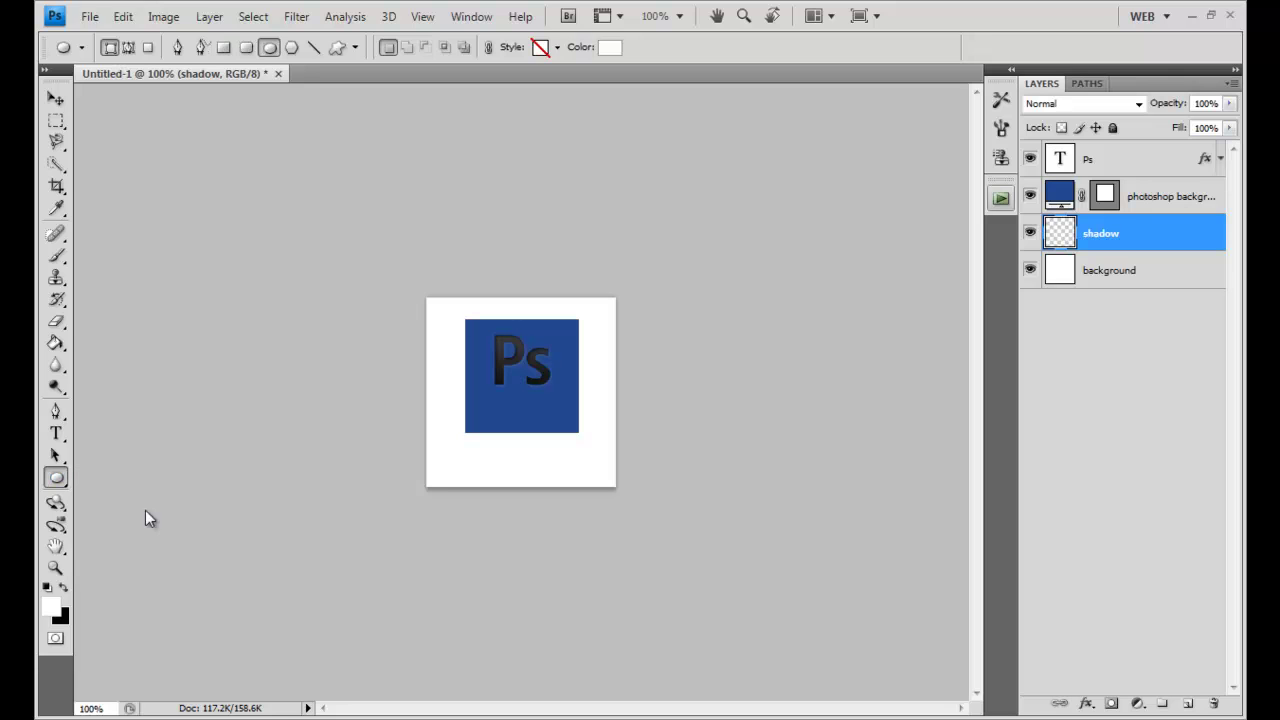
left_click(52, 609)
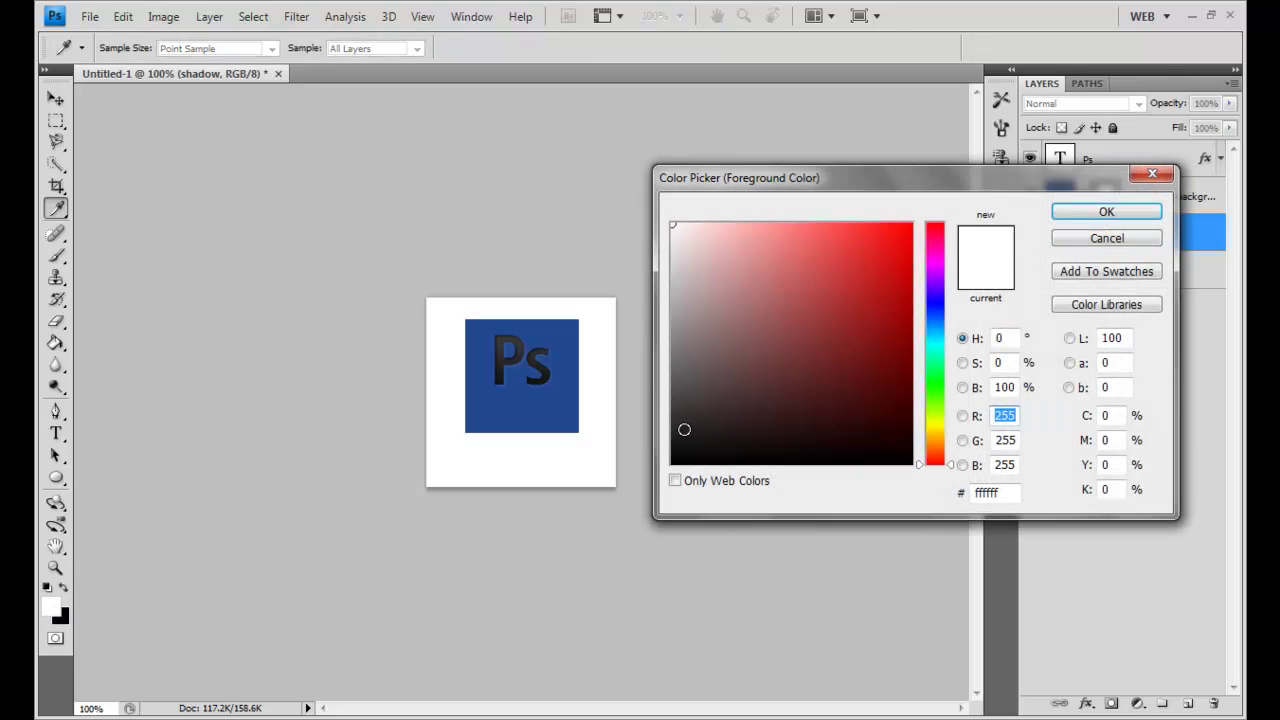
left_click_drag(683, 429, 665, 490)
left_click(1107, 212)
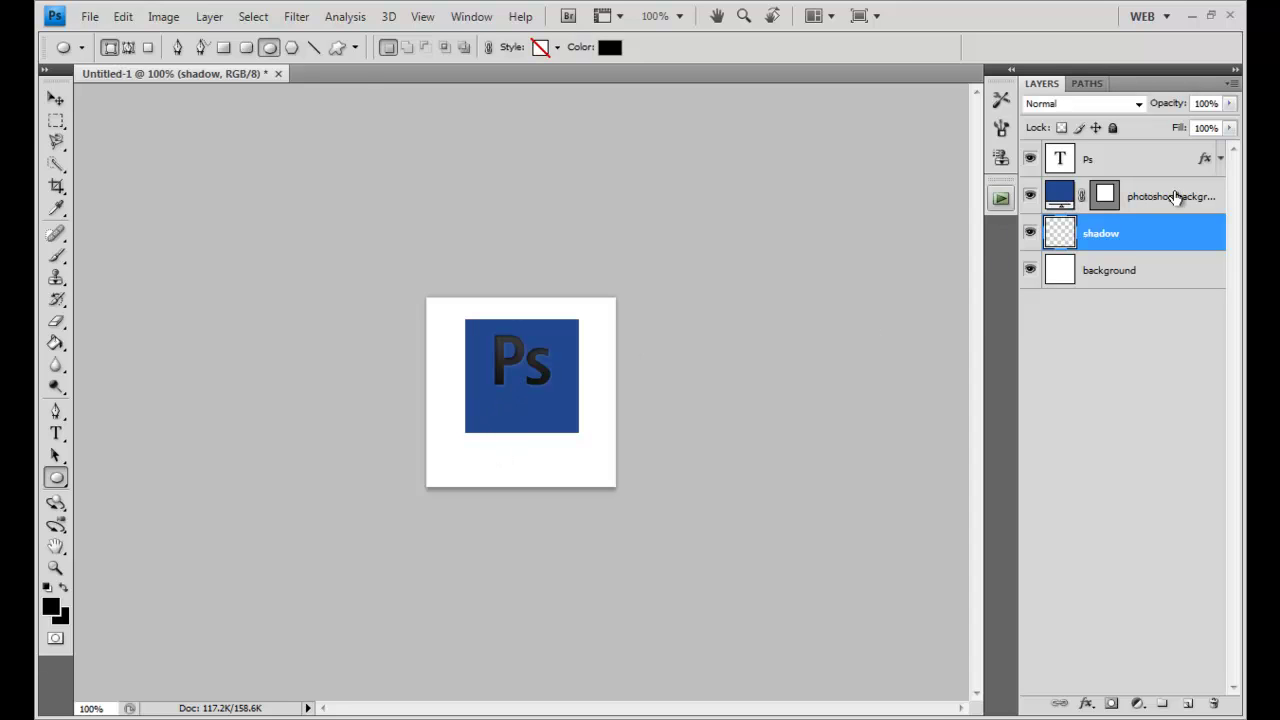
Scale the blue square down to 91.7% in width and height about its centre with Free Transform.
left_click(1177, 196)
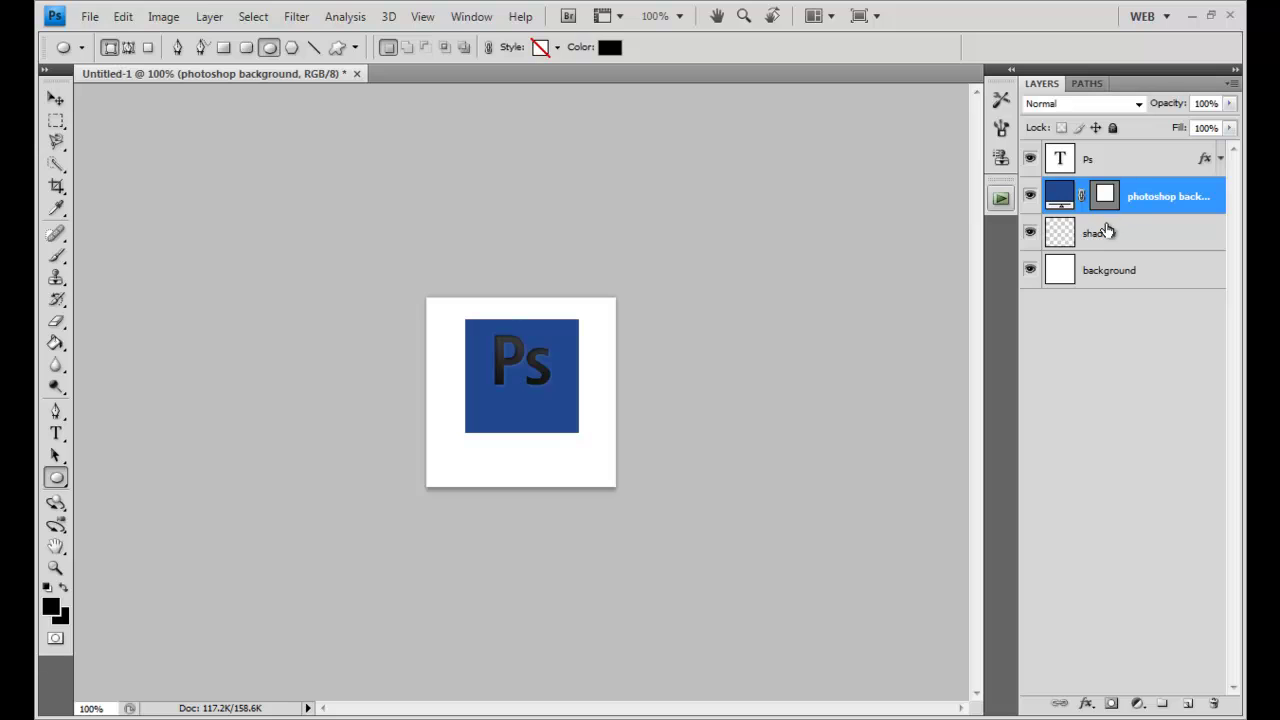
key("ctrl+t")
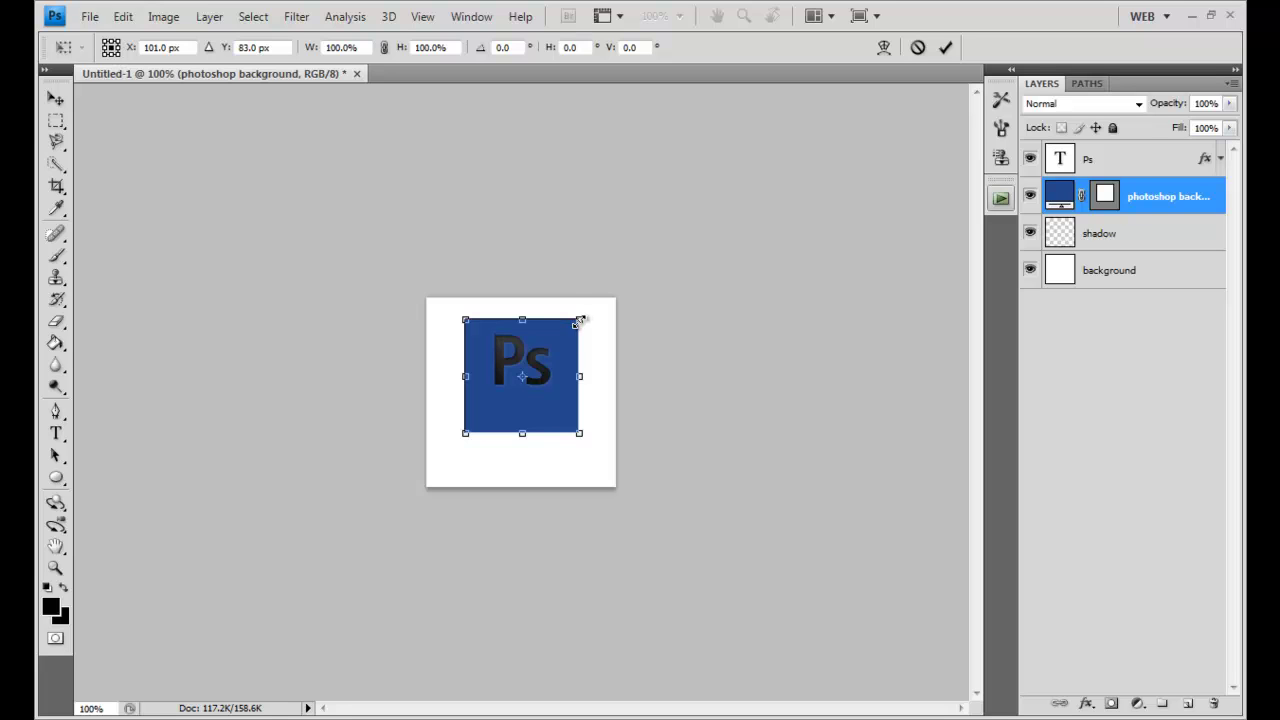
mouse_move(580, 321)
left_mouse_down()
mouse_move(596, 308)
mouse_move(583, 331)
left_mouse_up()
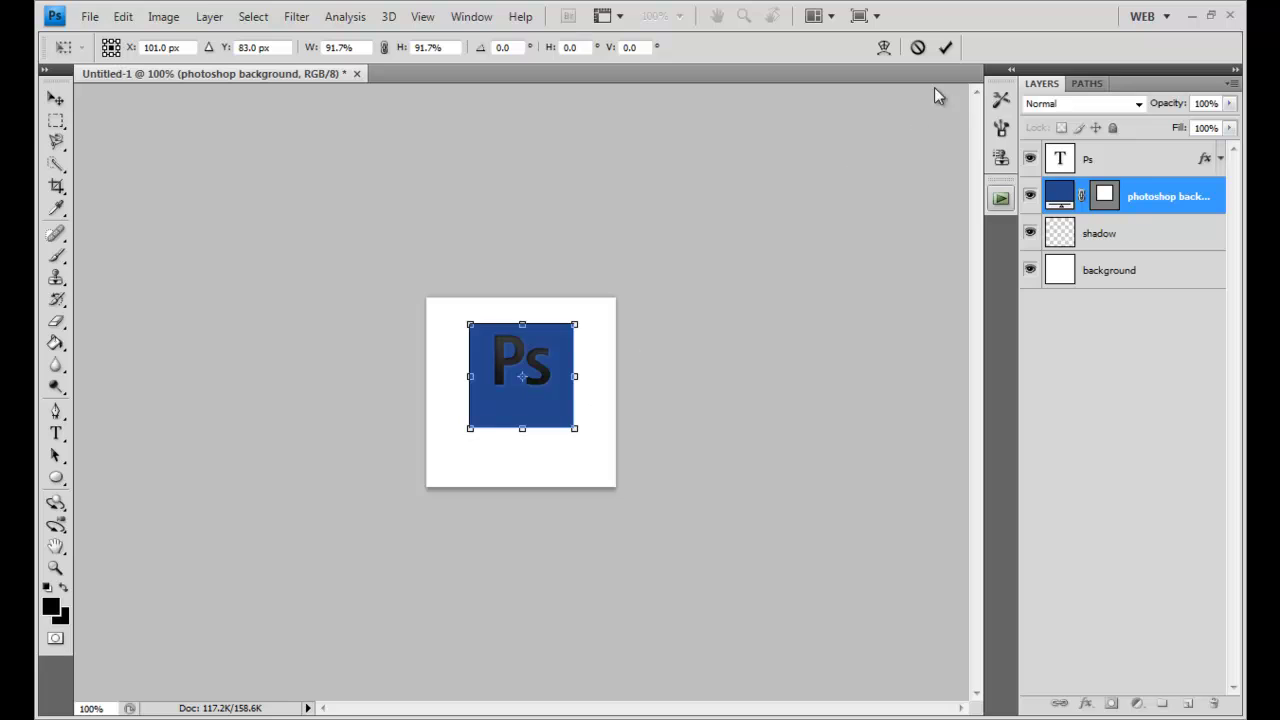
left_click(945, 47)
key("u")
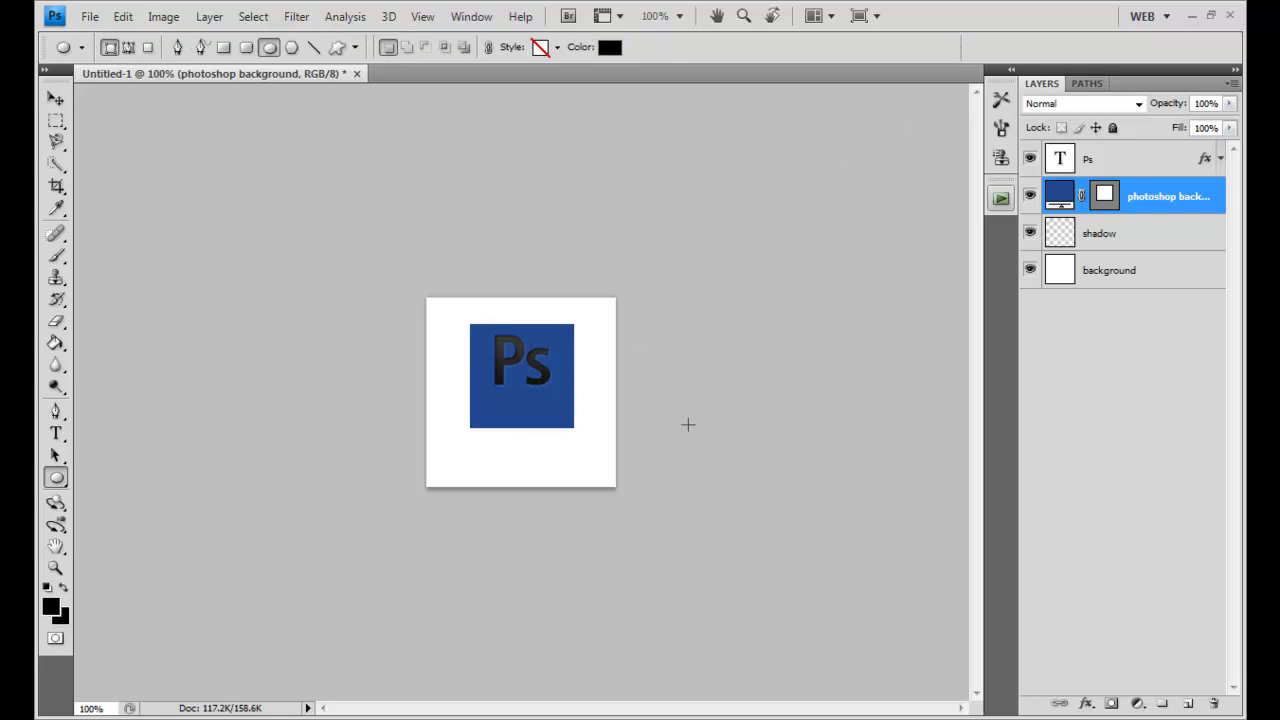
Draw a flat black ellipse on the shadow layer, wider than the blue square and overlapping its bottom edge.
left_click(1150, 233)
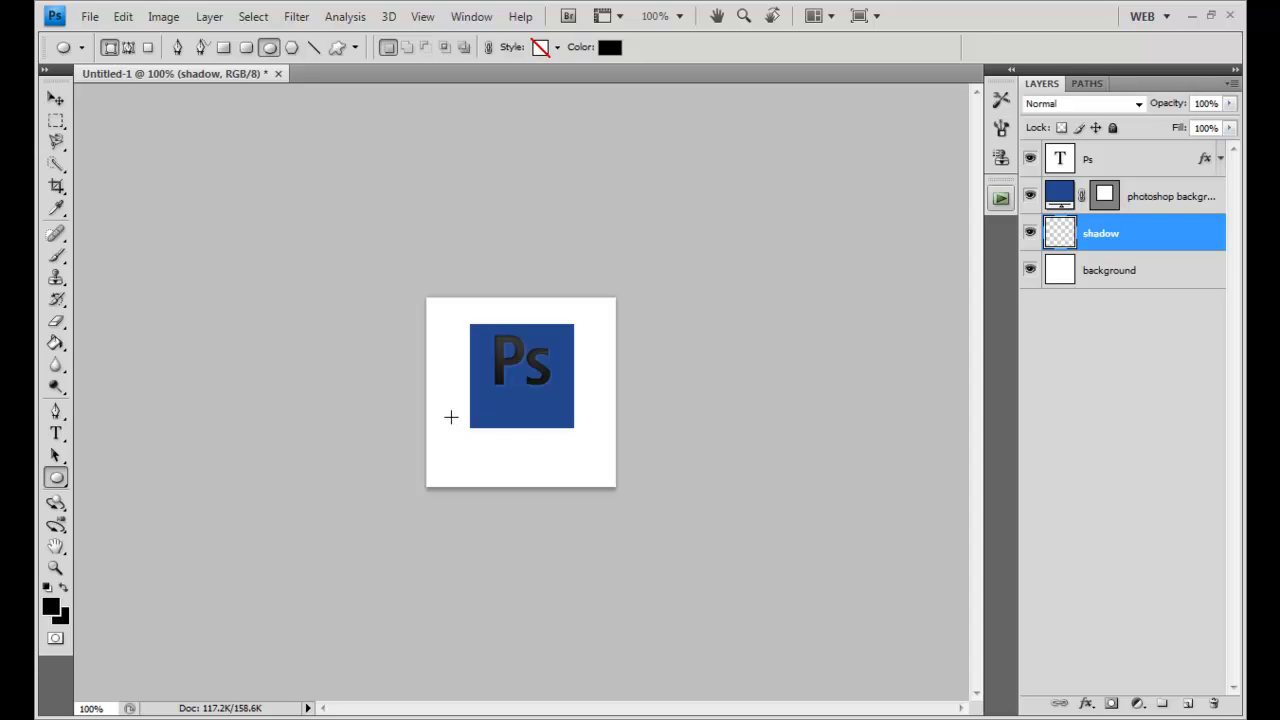
left_click_drag(451, 417, 609, 443)
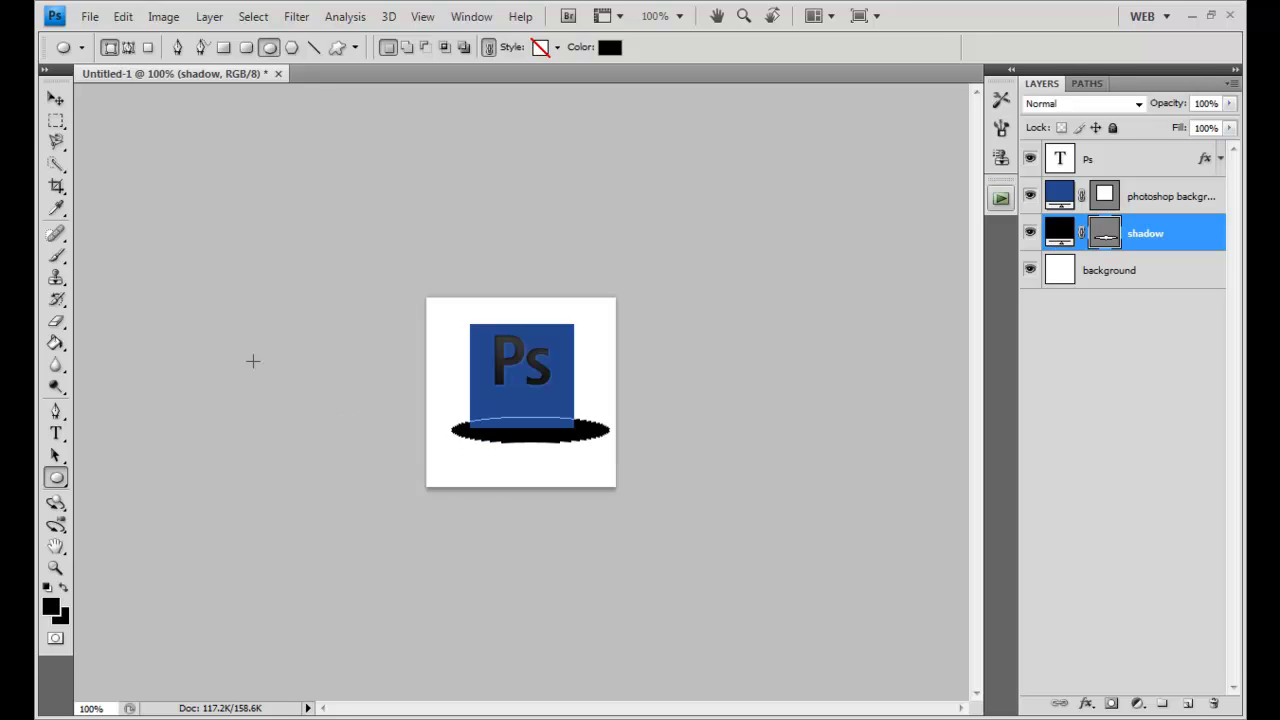
left_click(58, 103)
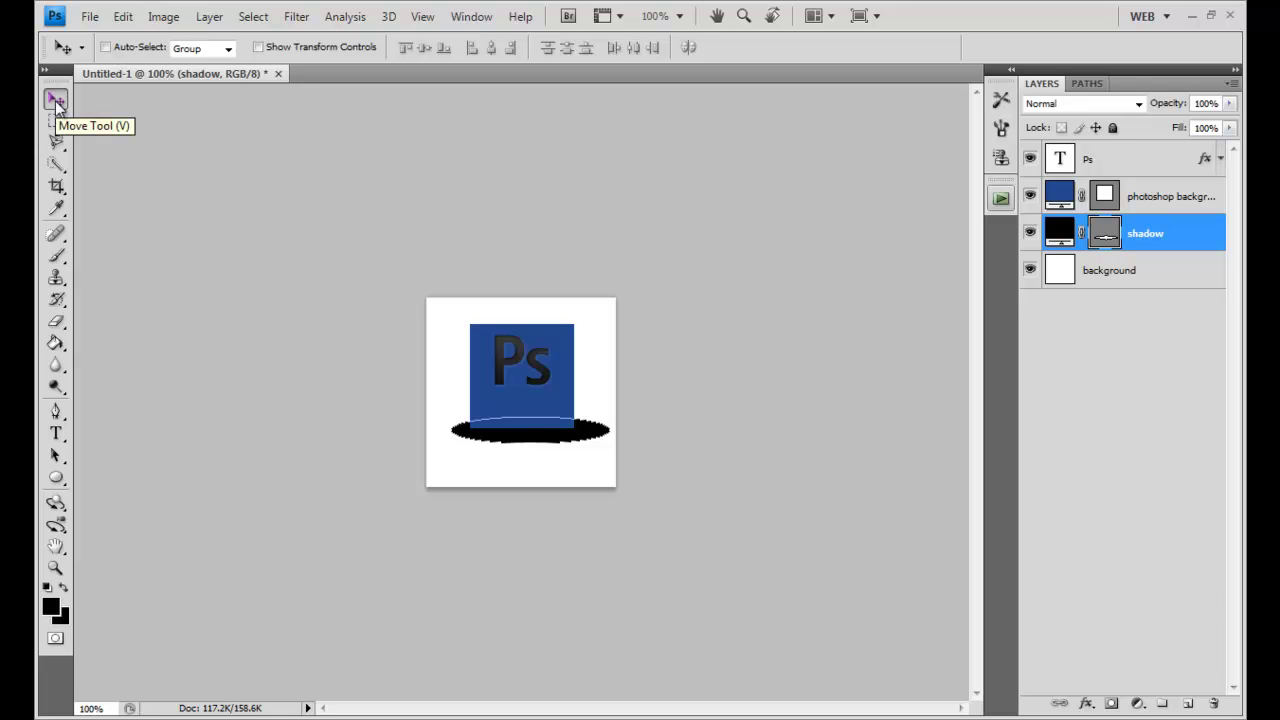
Nudge the black ellipse on the shadow layer left until it is horizontally centred under the blue square.
key("Left")
key("Left")
key("Left")
key("Left")
key("Left")
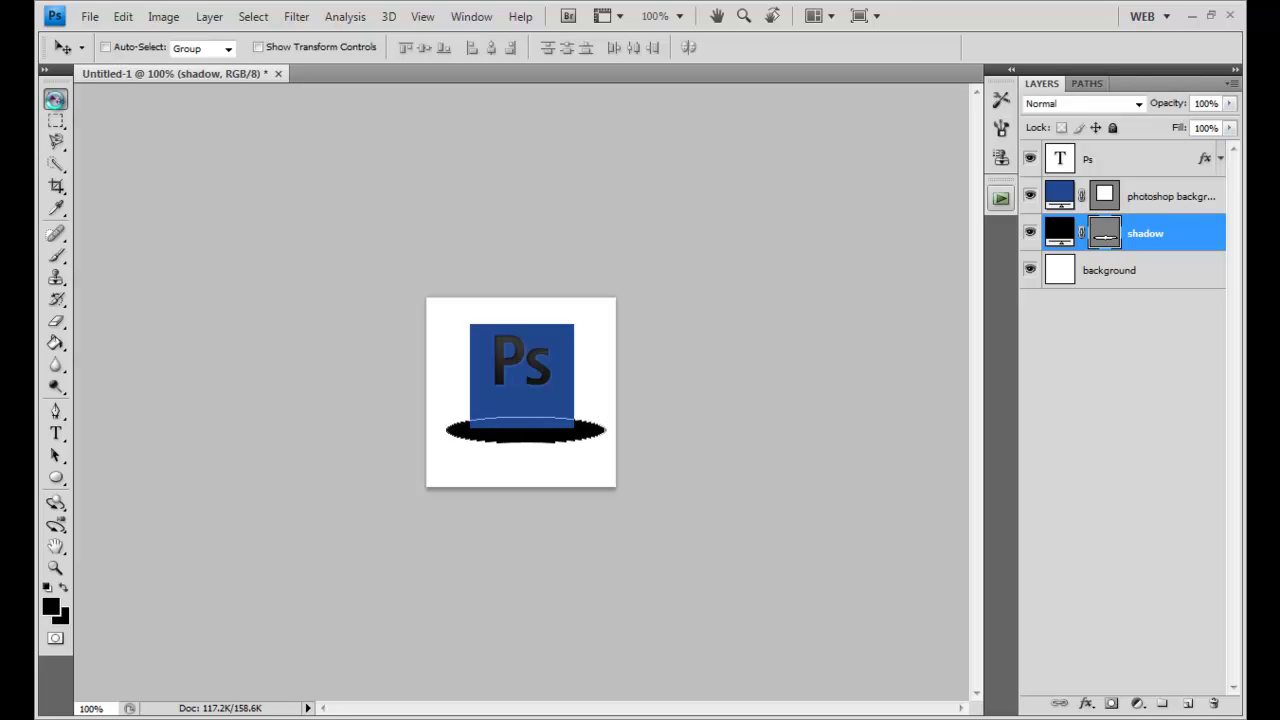
key("Right")
key("Right")
key("Left")
key("Left")
key("Left")
key("Left")
key("Right")
key("Right")
key("Left")
key("Left")
key("Right")
key("Right")
key("Left")
key("Left")
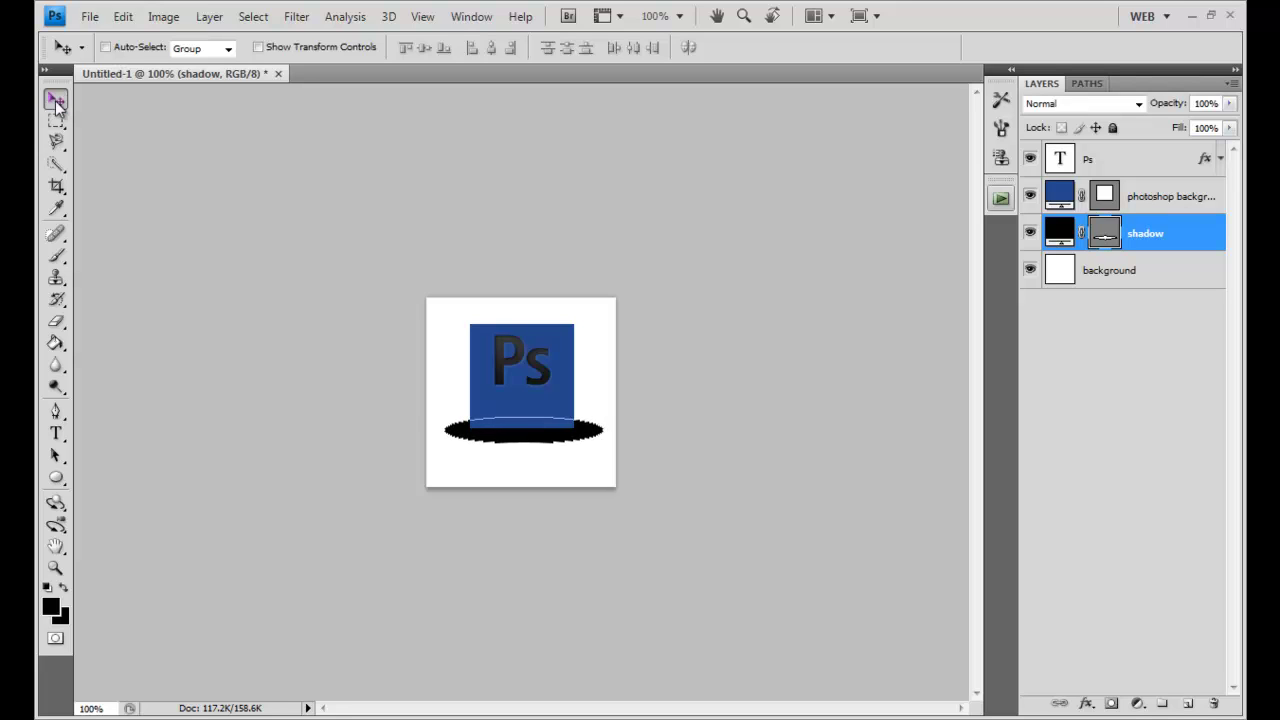
key("Left")
Nudge the black ellipse up until it lies behind the lower part of the blue square, just above its bottom edge.
key("Up")
key("Up")
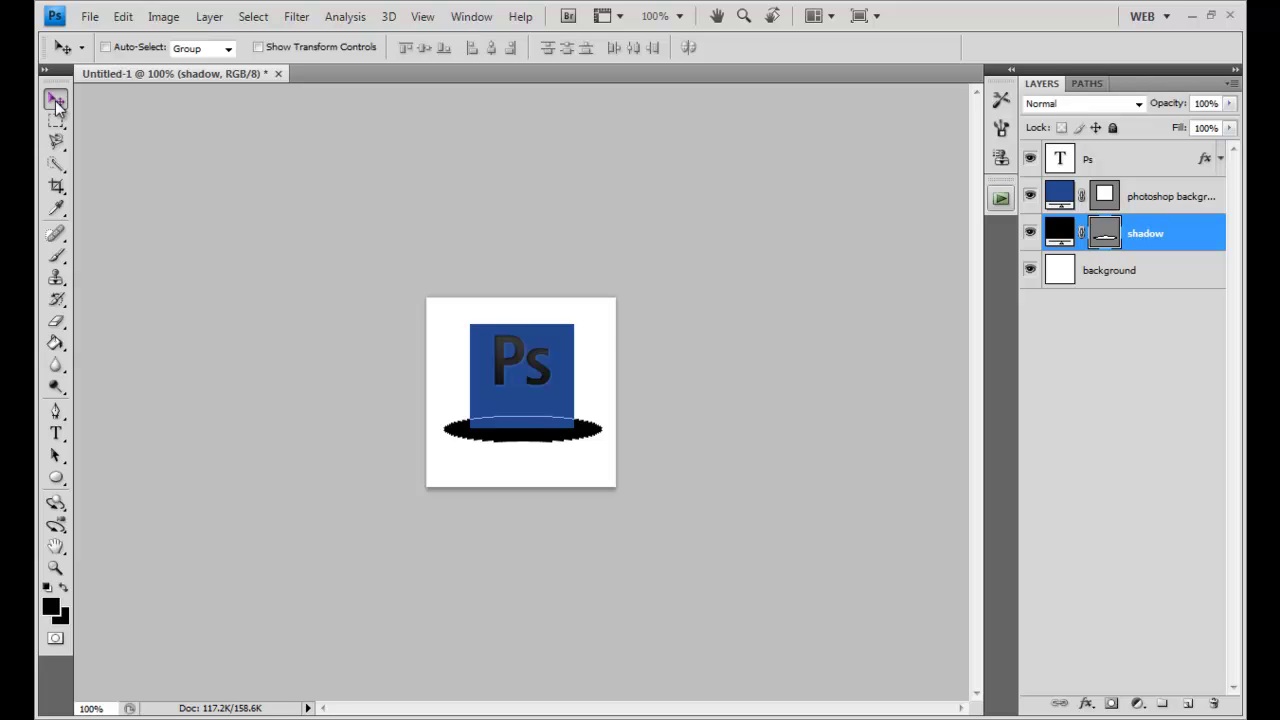
key("Up")
key("Up")
key("Up")
key("Up")
key("Up")
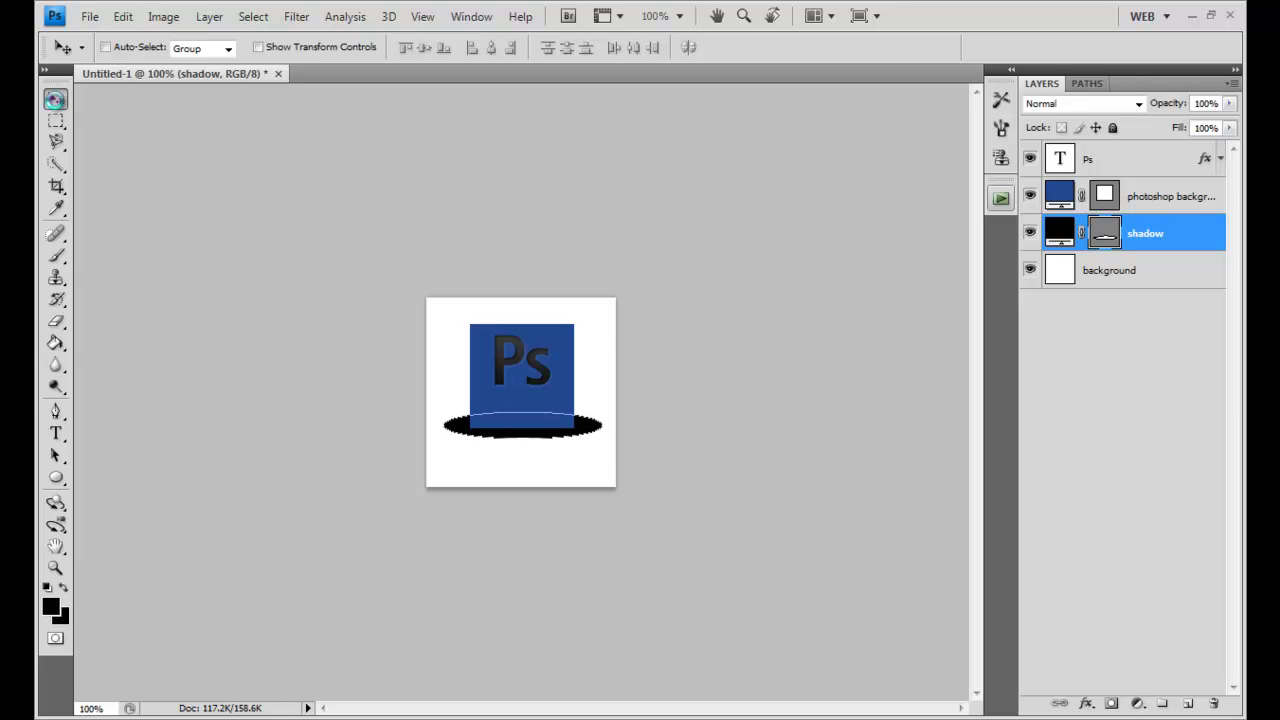
key("Up")
key("Up")
key("Up")
key("Up")
key("Up")
key("Up")
key("Up")
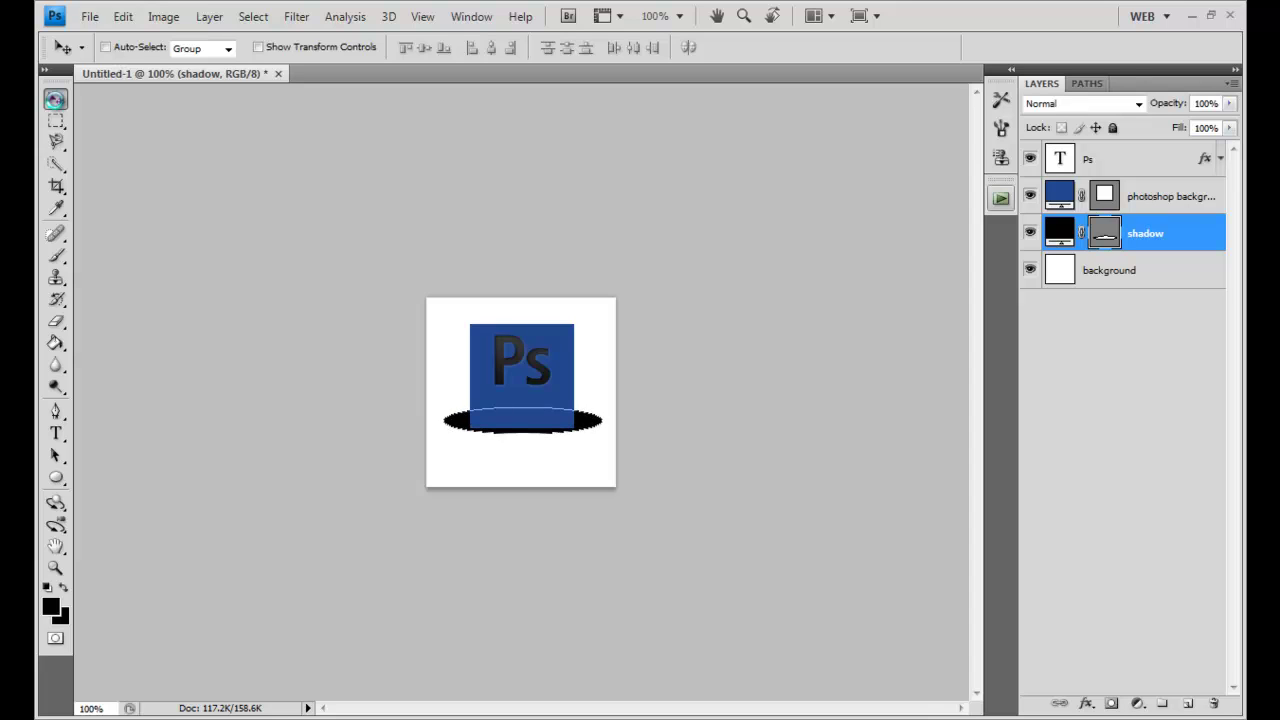
key("Up")
key("Up")
key("Up")
key("Up")
key("Up")
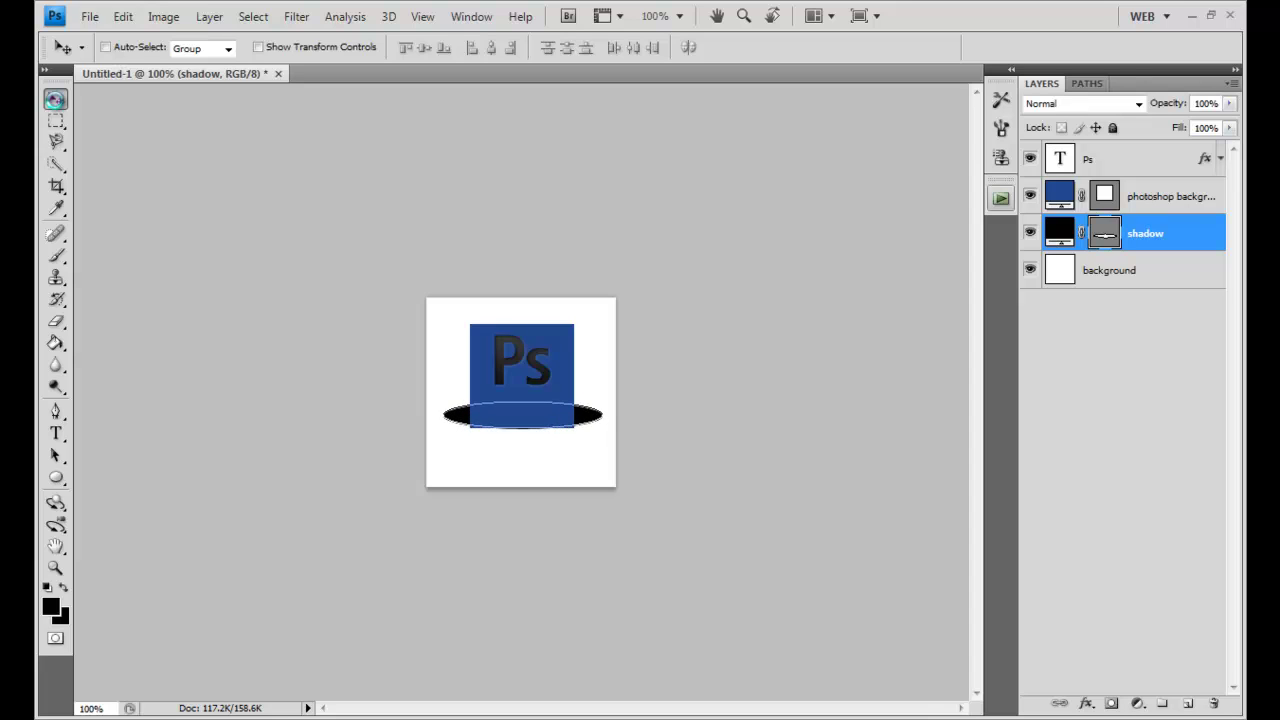
key("Up")
key("Up")
key("Up")
key("Up")
key("Up")
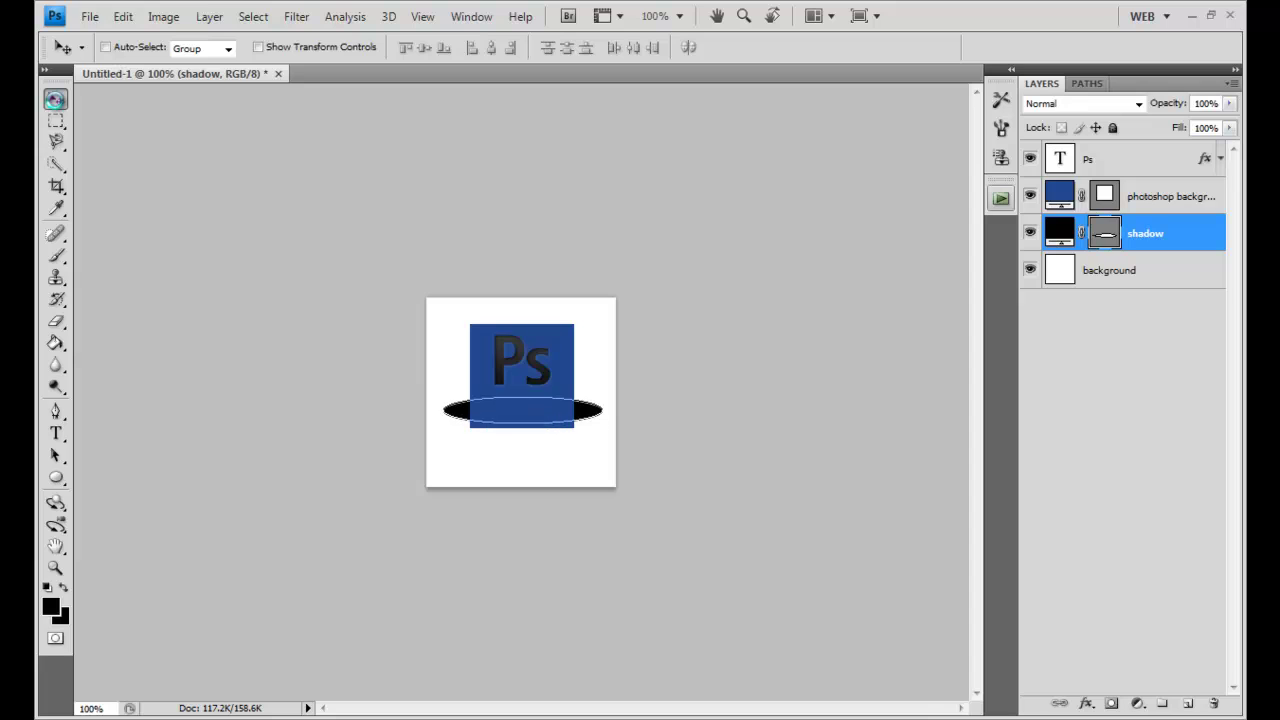
key("Up")
key("Up")
key("Up")
key("Up")
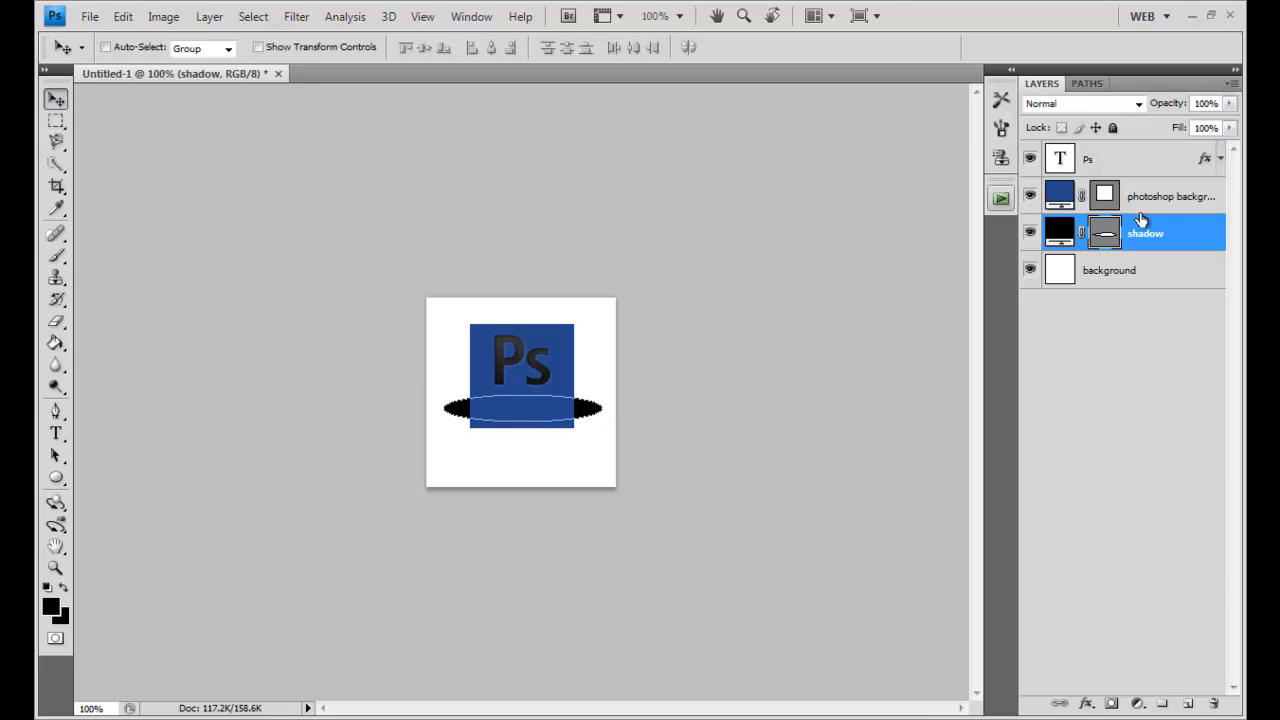
Rasterize the shadow ellipse and apply a Gaussian Blur with a 4.5 pixel radius.
left_click(297, 16)
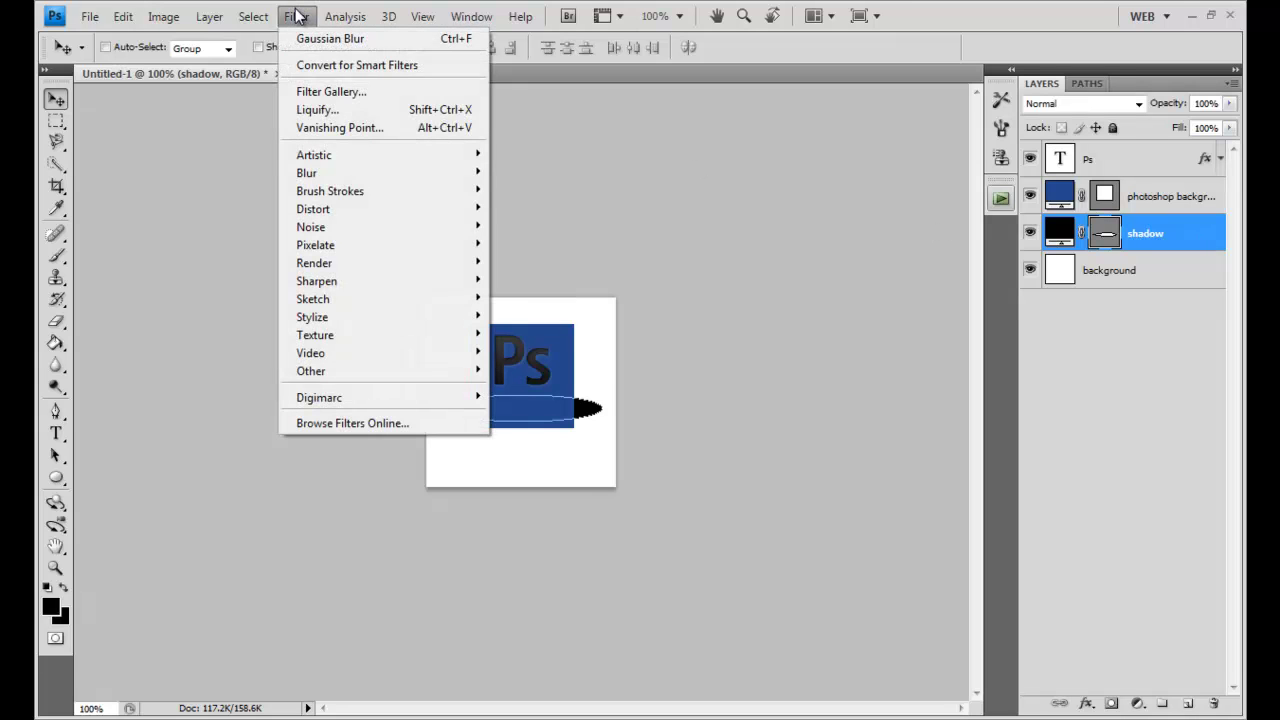
mouse_move(337, 173)
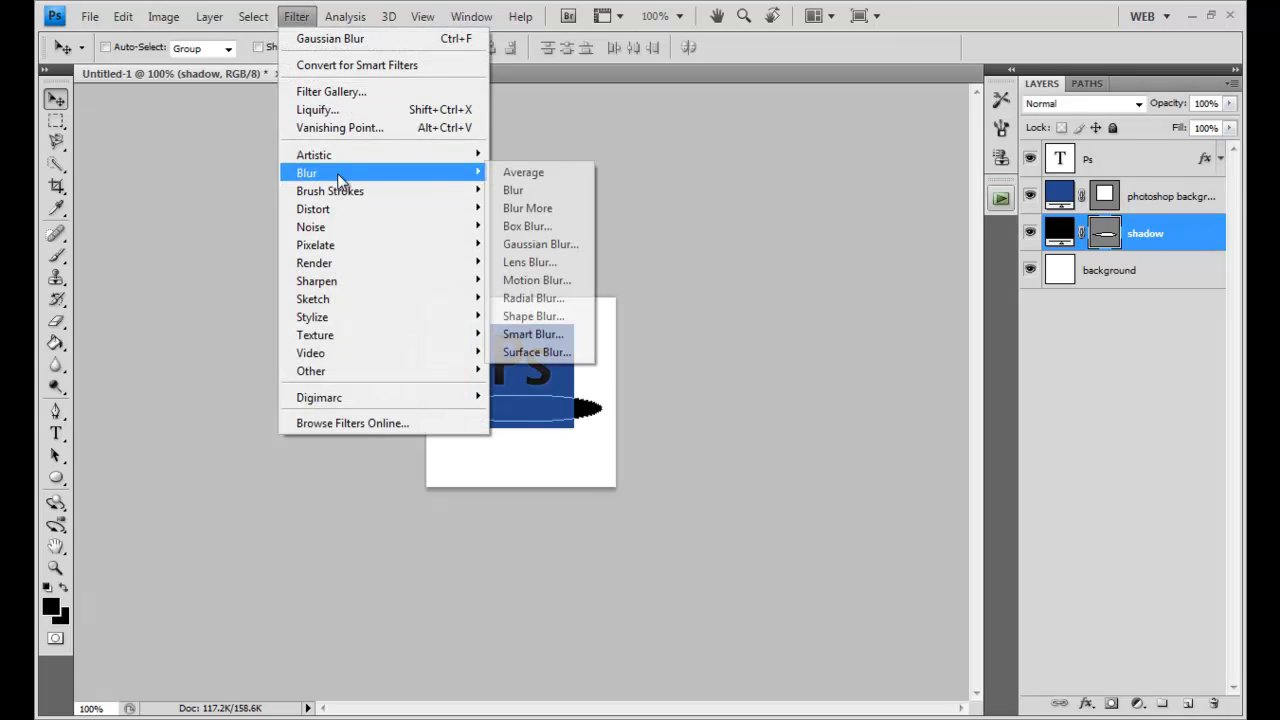
left_click(555, 247)
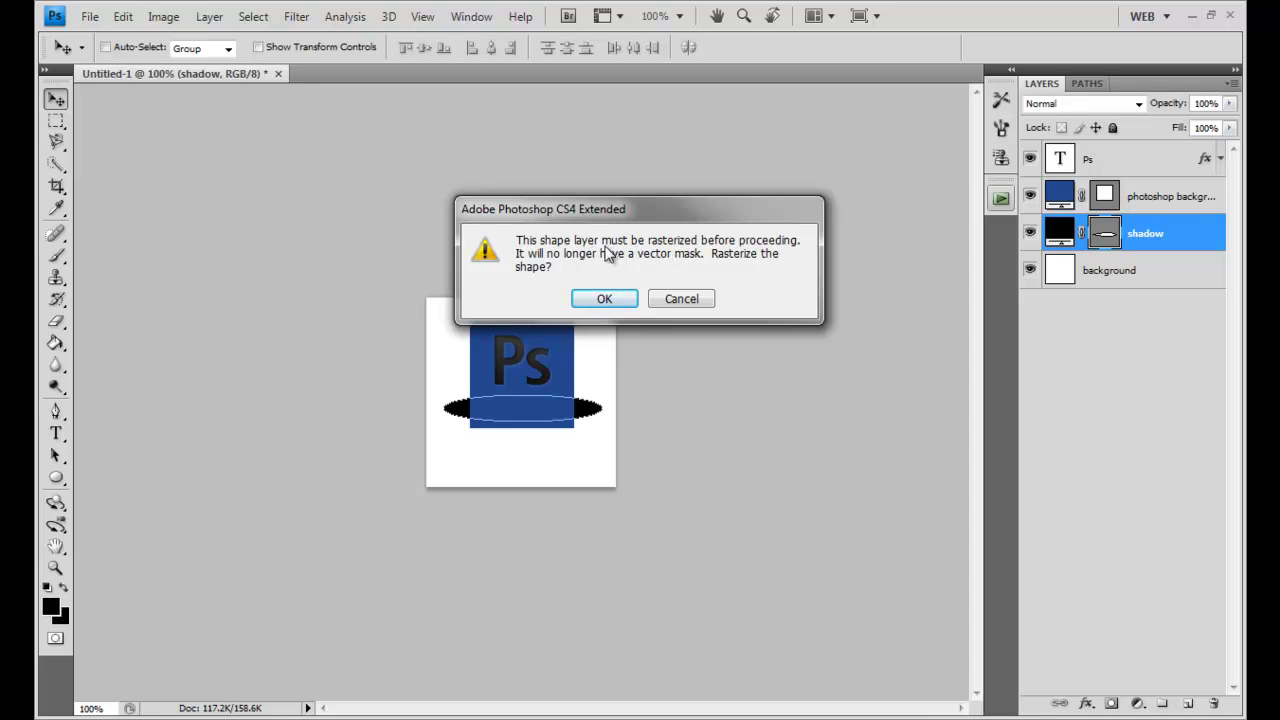
left_click(606, 298)
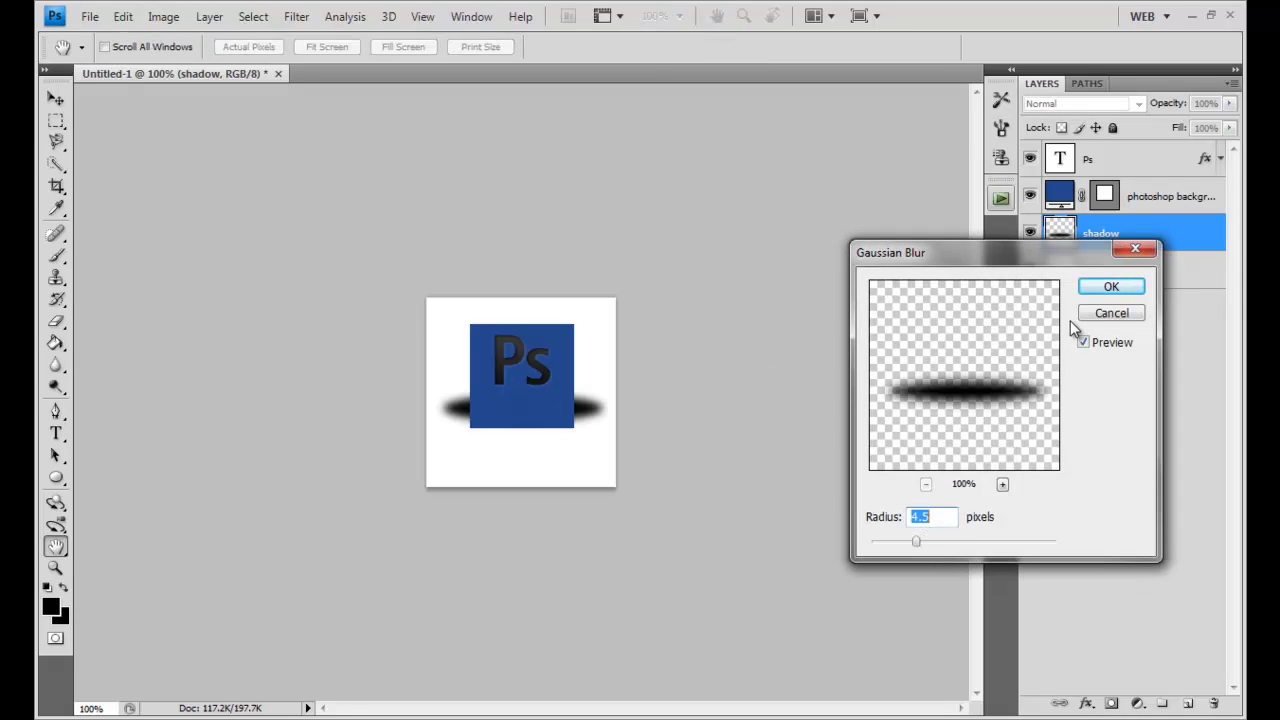
left_click(1100, 289)
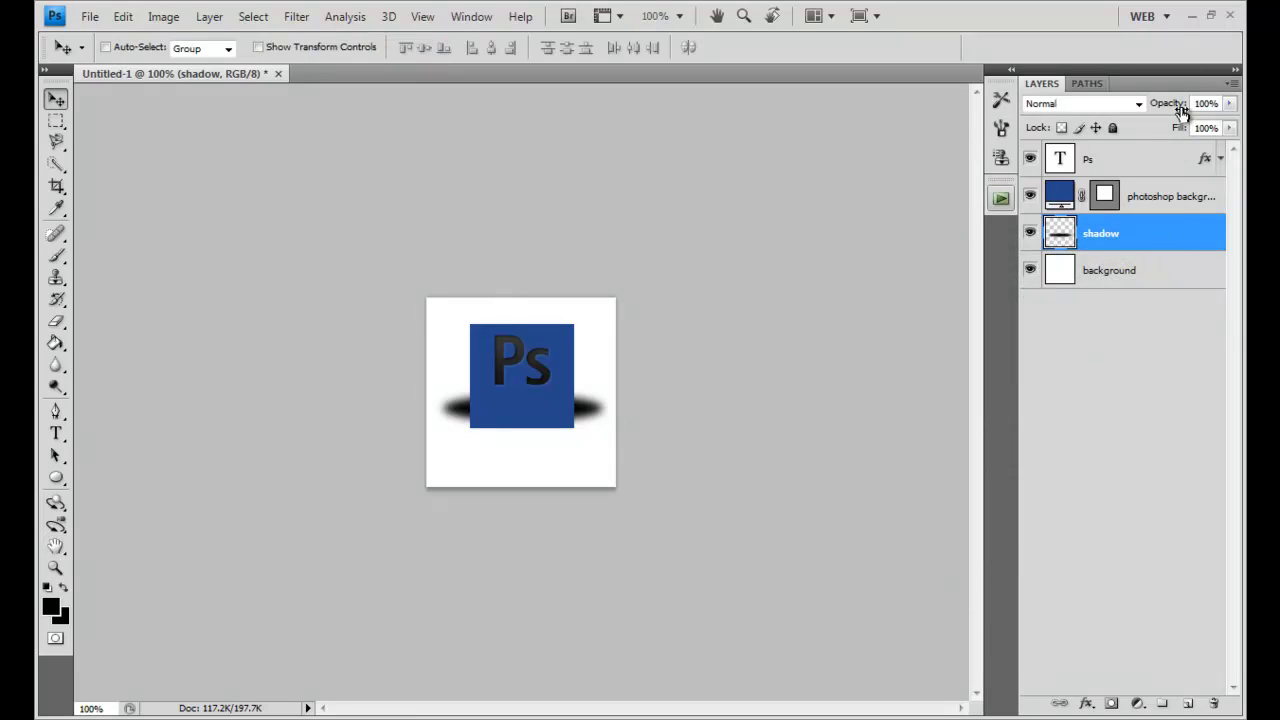
Reduce the shadow layer's opacity to 50%.
mouse_move(1181, 106)
left_mouse_down()
mouse_move(1133, 100)
mouse_move(1163, 106)
left_mouse_up()
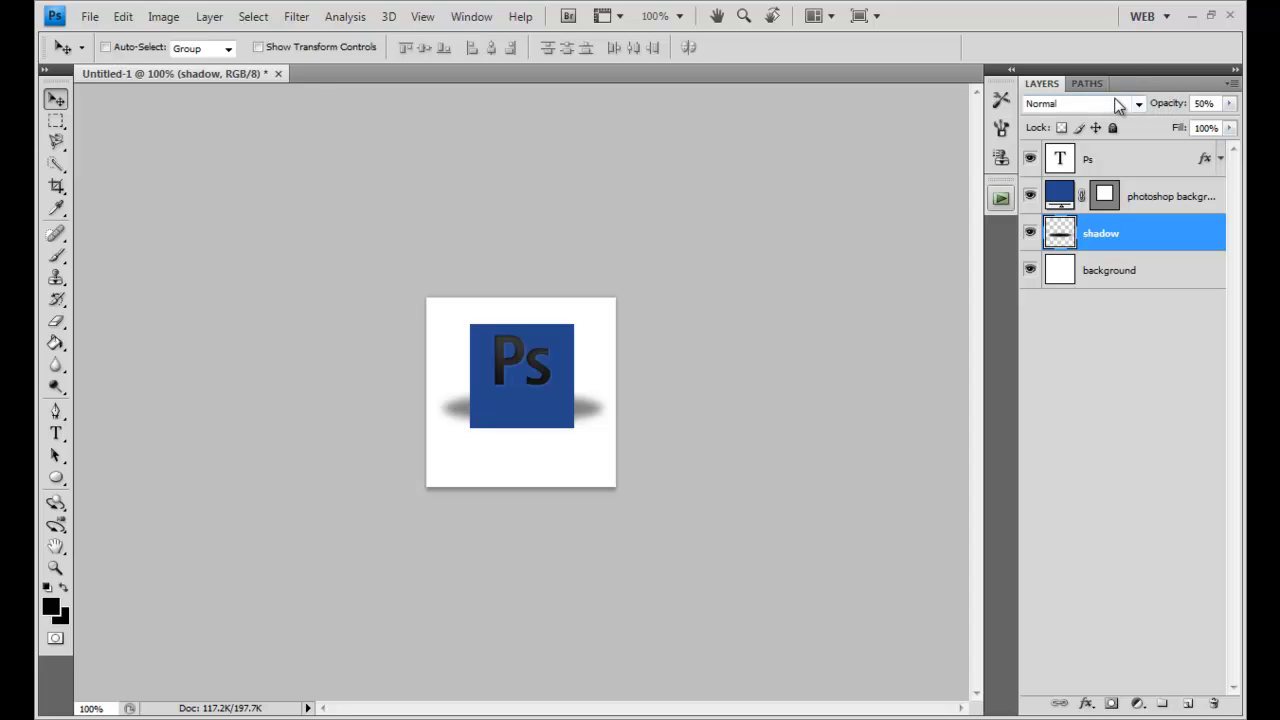
left_click(1229, 103)
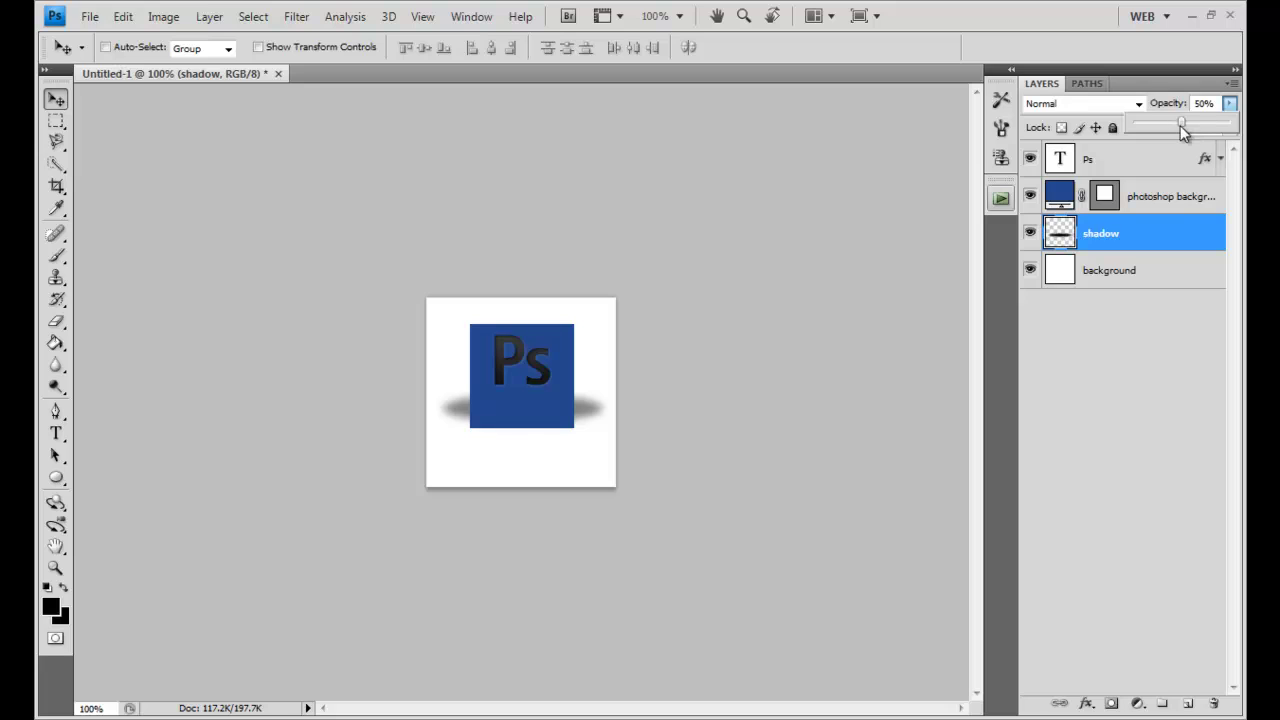
left_click(1172, 234)
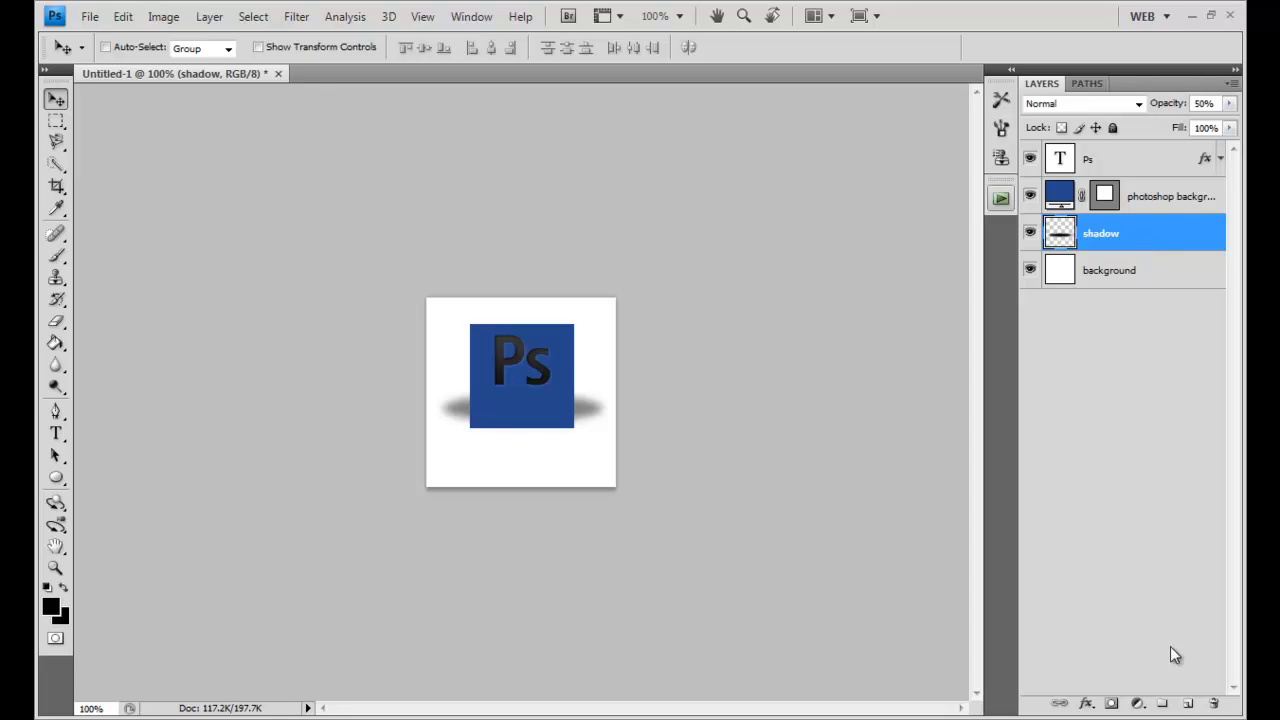
Add a new layer directly above the blue square's layer and set the foreground colour to white (ffffff).
left_click(1189, 704)
left_click_drag(1159, 247, 1162, 190)
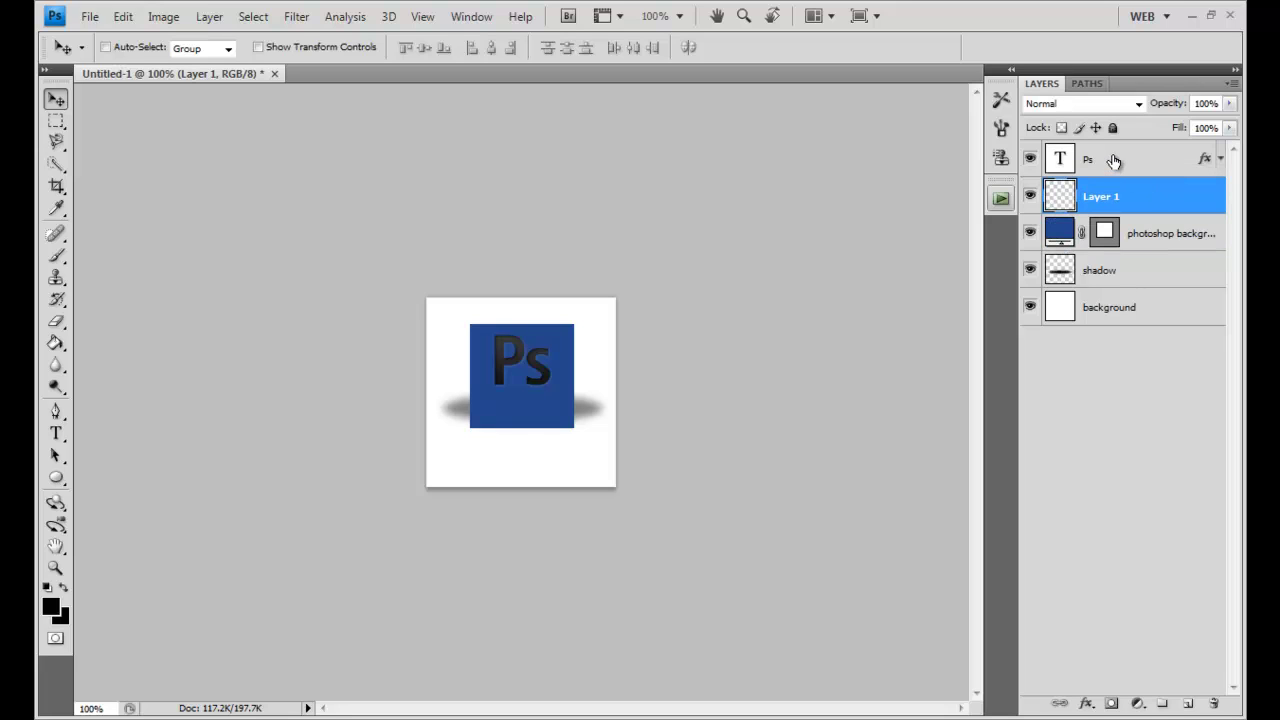
left_click(50, 606)
left_click_drag(740, 262, 631, 206)
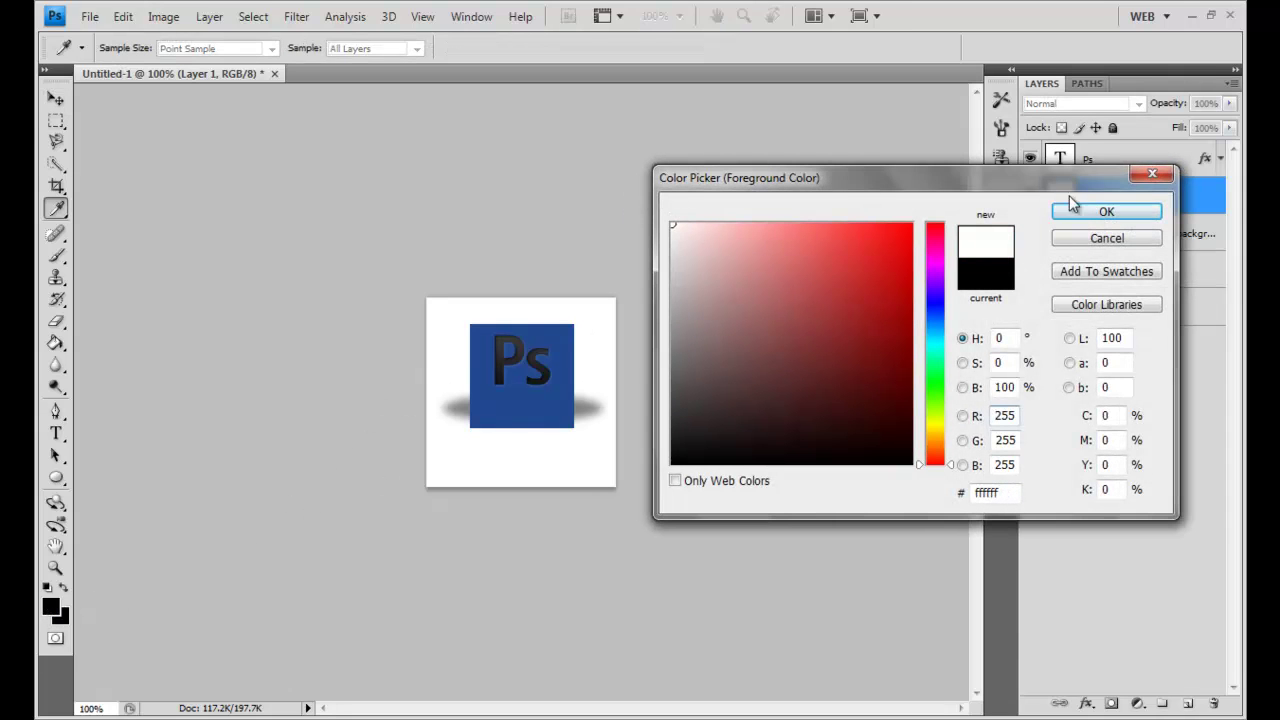
left_click(1100, 211)
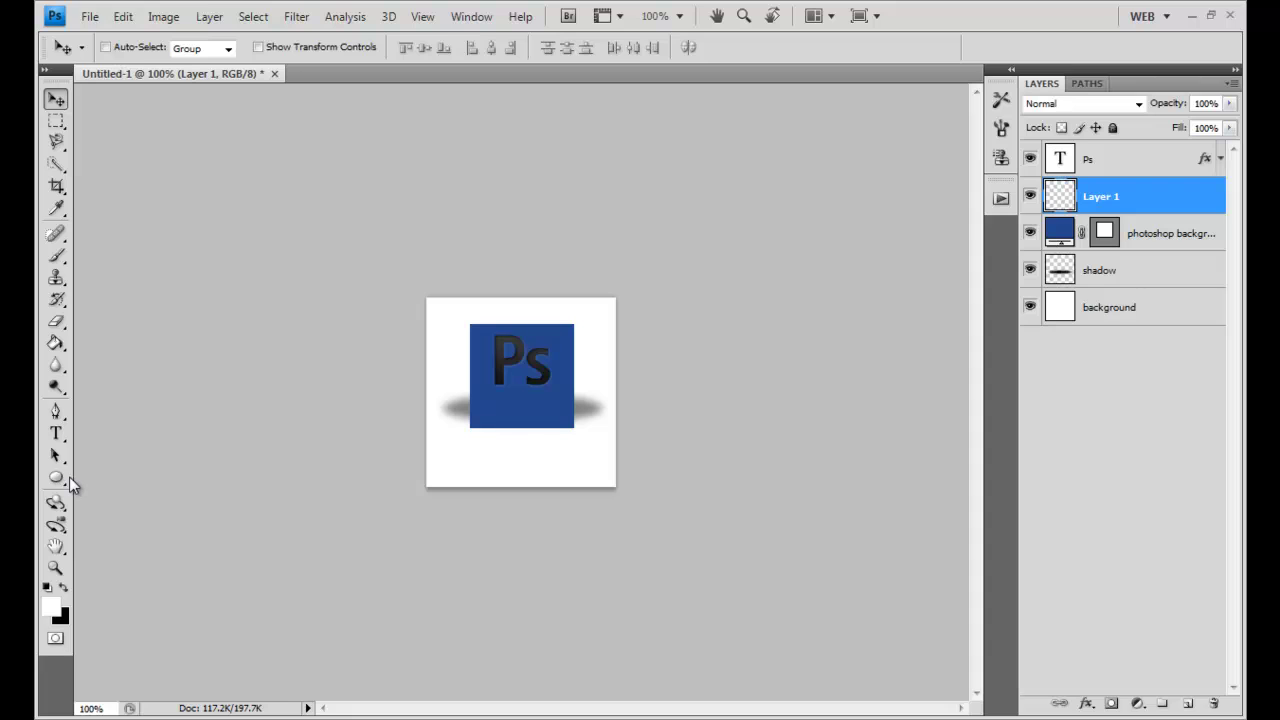
Draw a white rectangle across the full canvas width, covering the lower part of the blue square and the shadow.
left_click(56, 477)
left_click(95, 478)
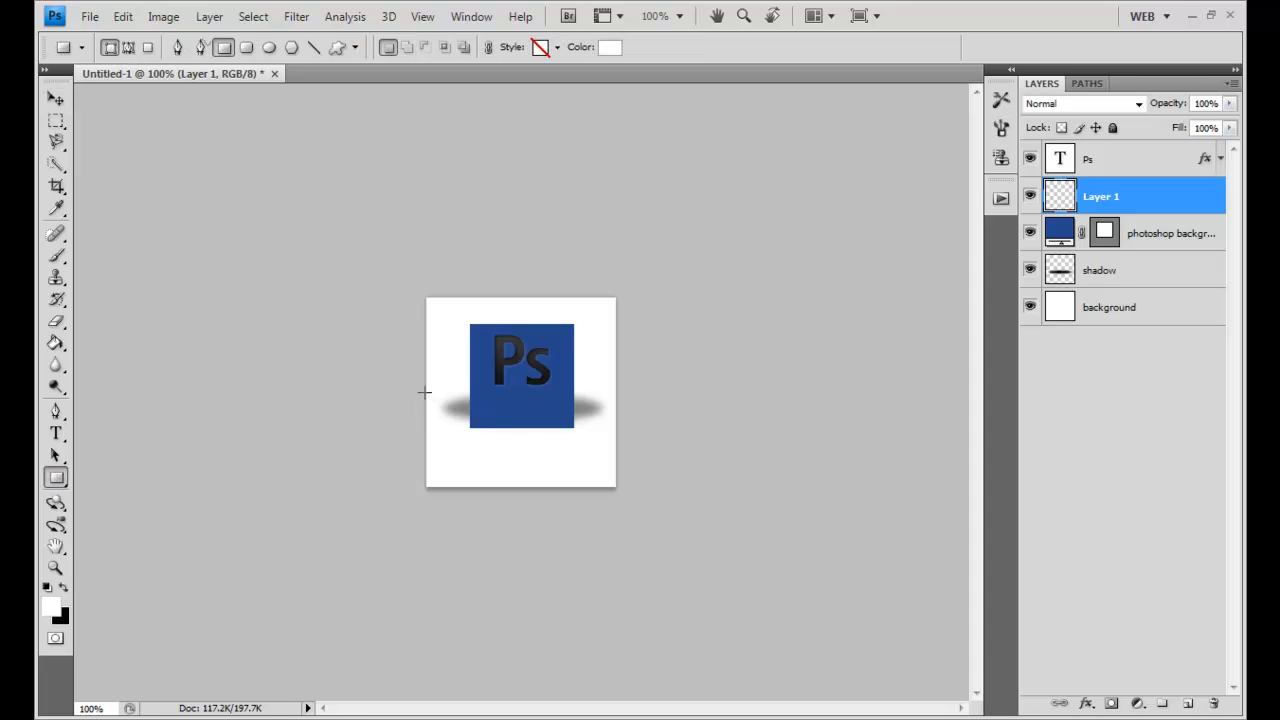
left_click_drag(424, 392, 616, 445)
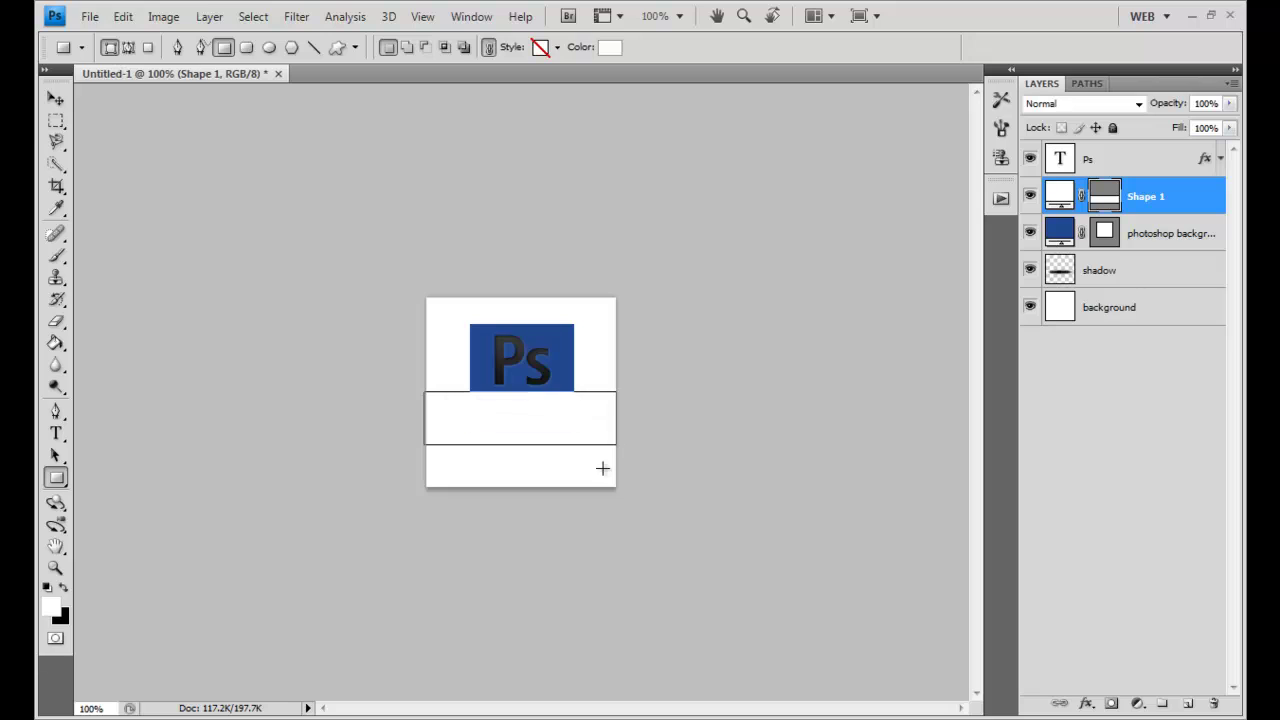
Nudge the white rectangle down until only the upper edge of the shadow shows above it, then select the background layer.
left_click(57, 101)
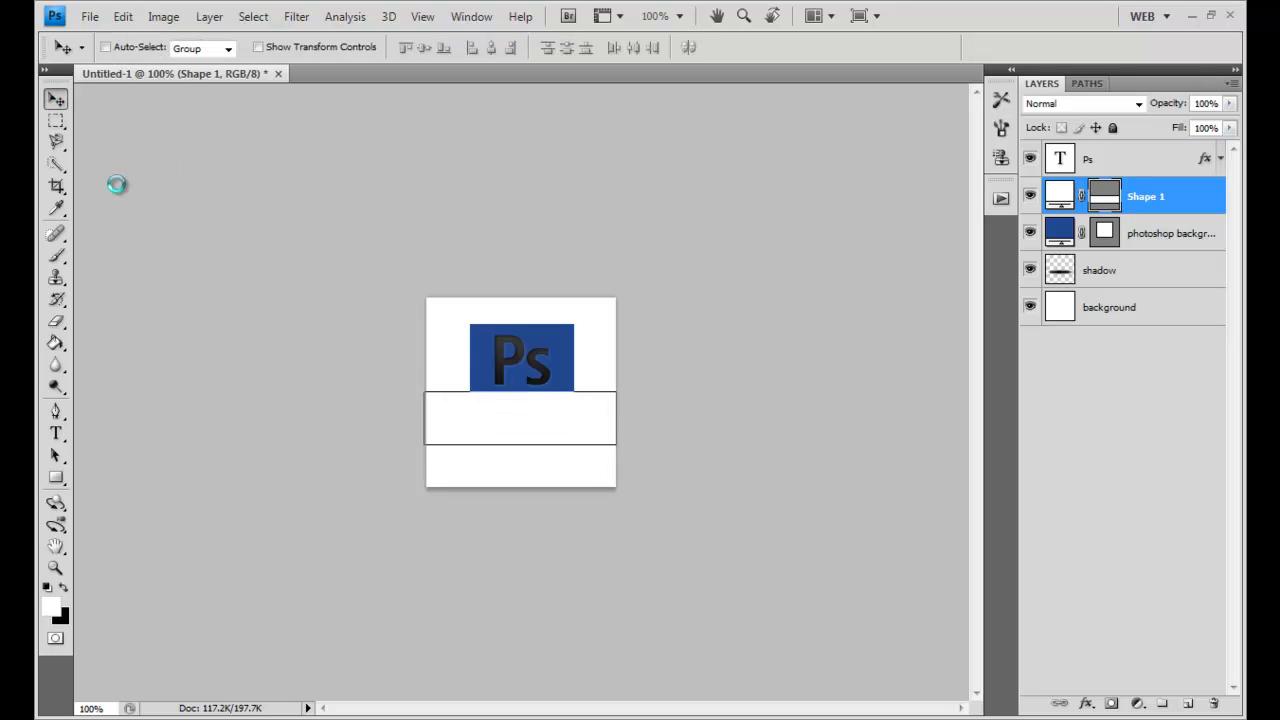
key("Down")
key("Down")
key("Down")
key("Down")
key("Down")
key("Down")
key("Down")
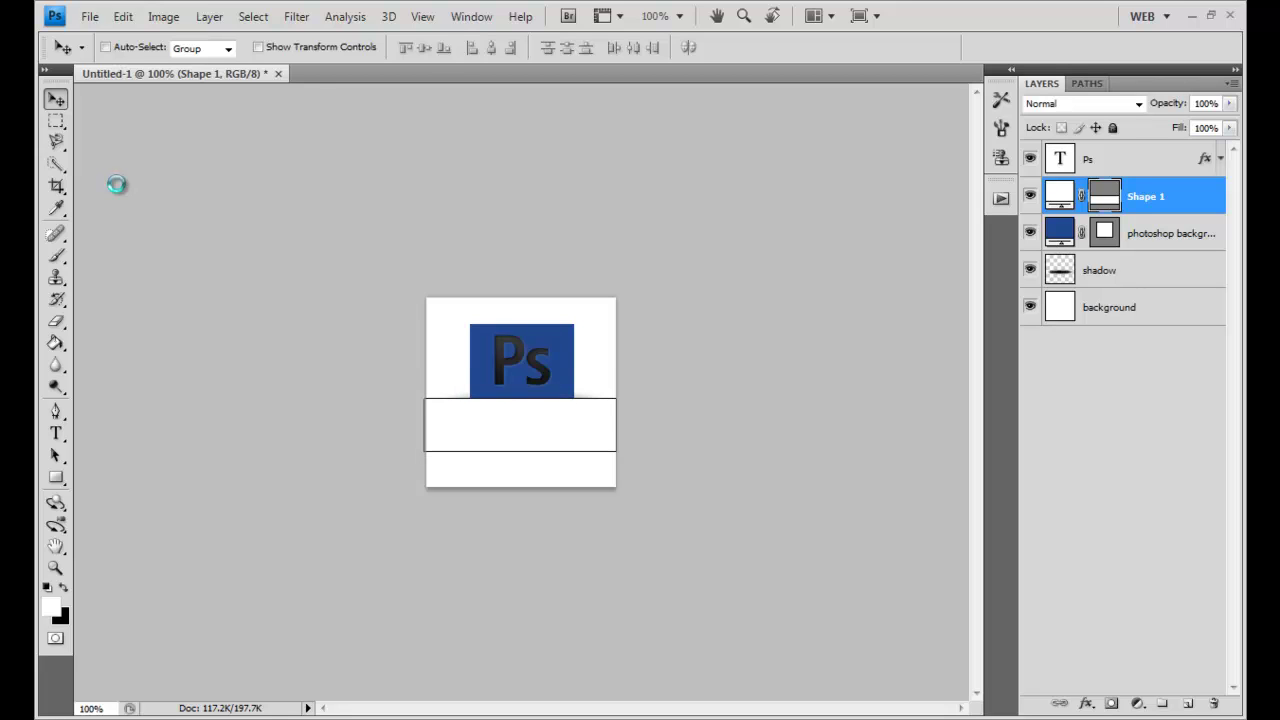
key("Down")
key("Down")
key("Down")
key("Down")
key("Down")
key("Down")
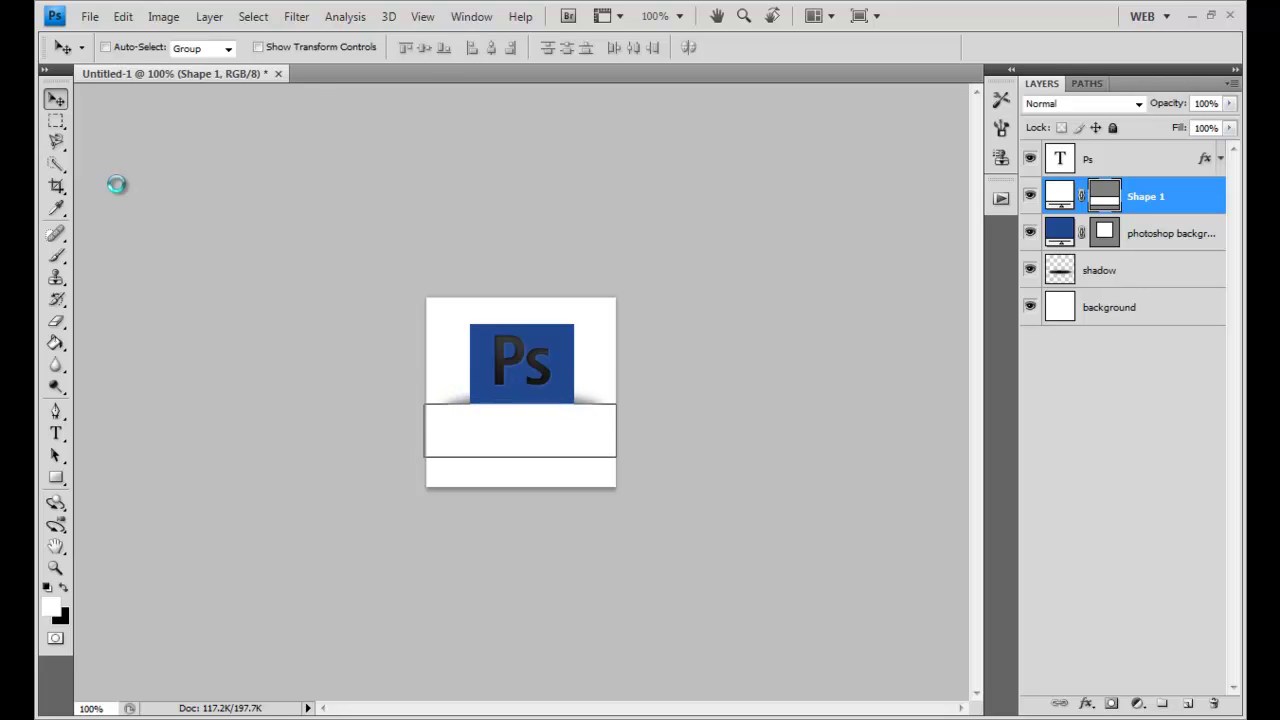
key("Down")
key("Down")
key("Up")
key("Up")
key("Up")
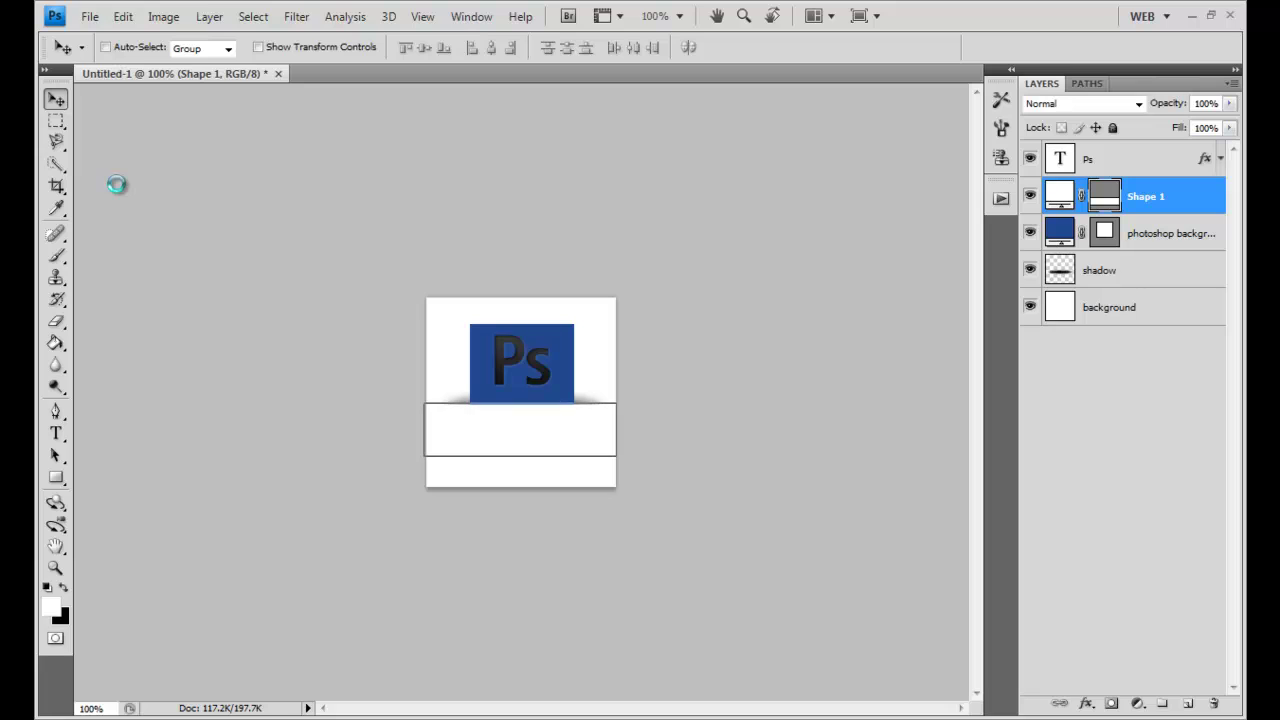
key("Down")
key("Down")
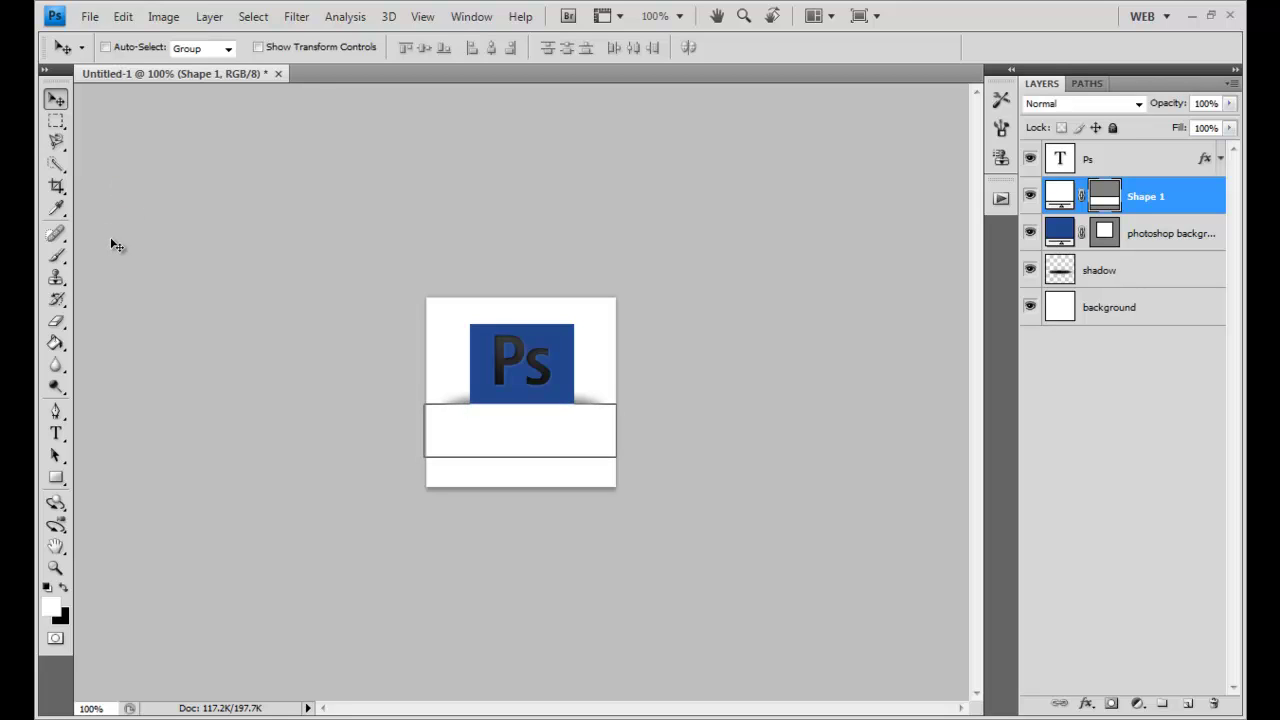
left_click(1160, 311)
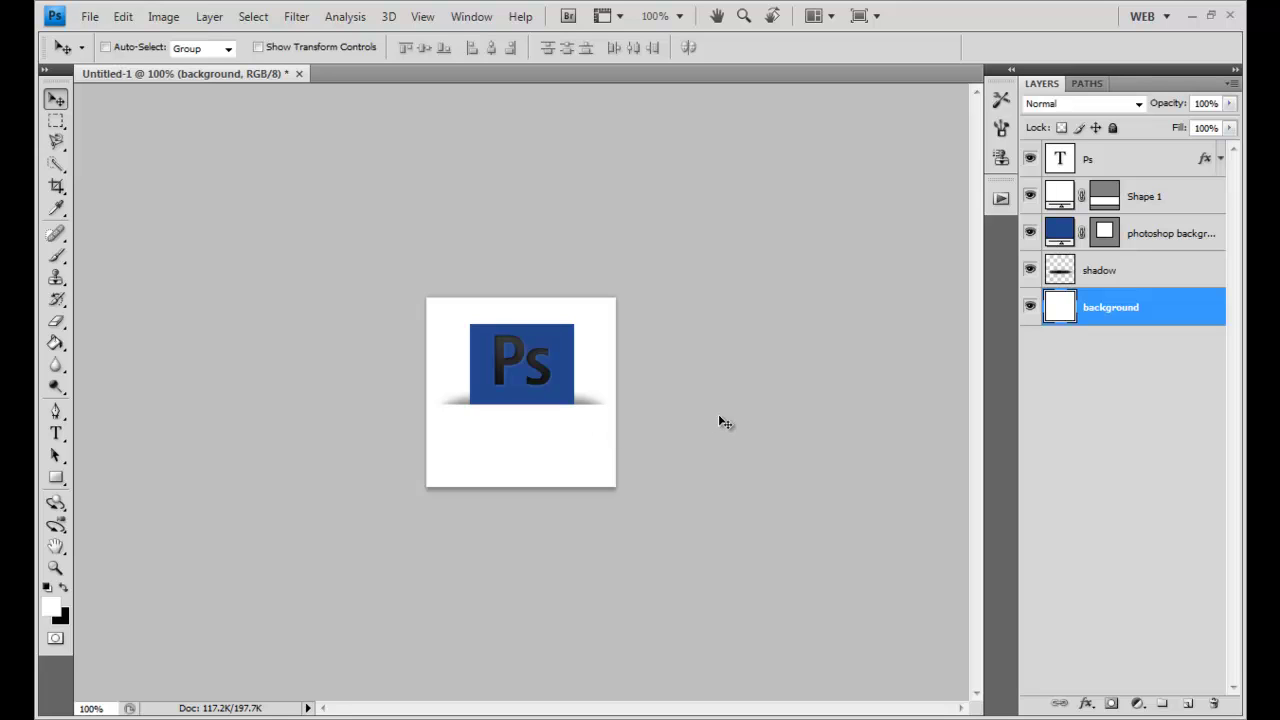
Rename the white rectangle's layer "white cover".
left_click(1159, 201)
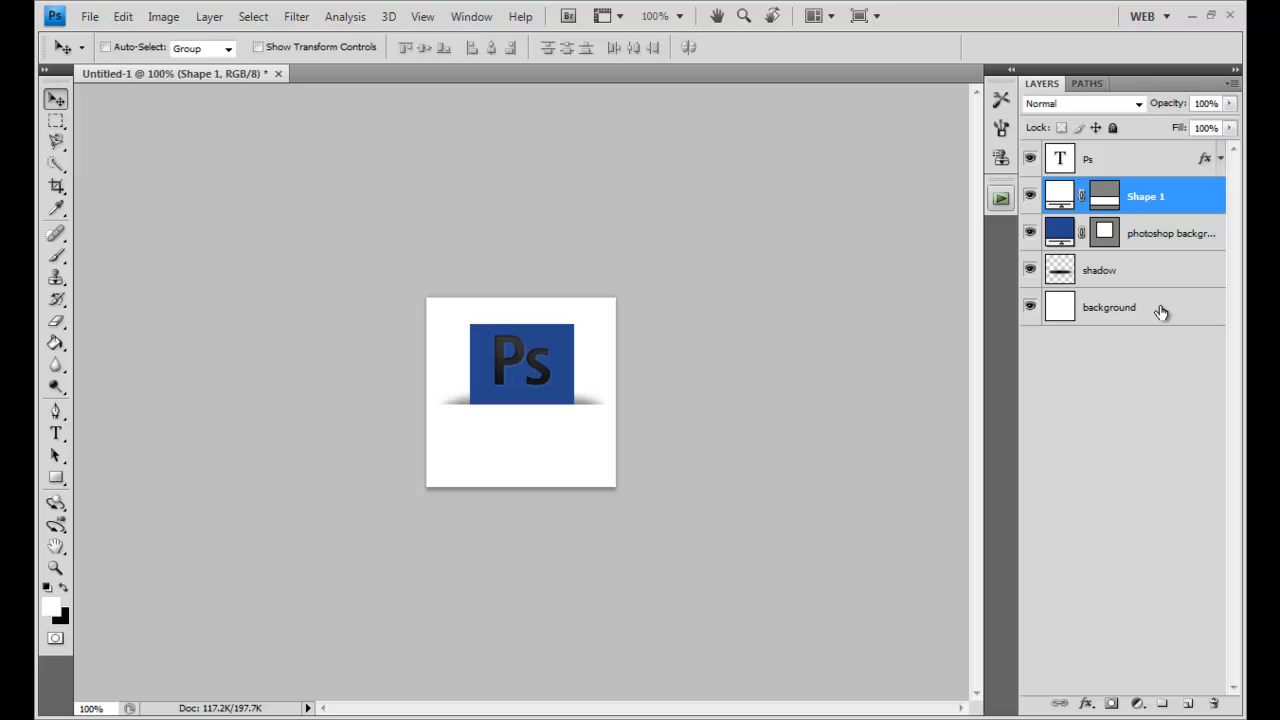
double_click(1150, 198)
type("white cover")
key("Return")
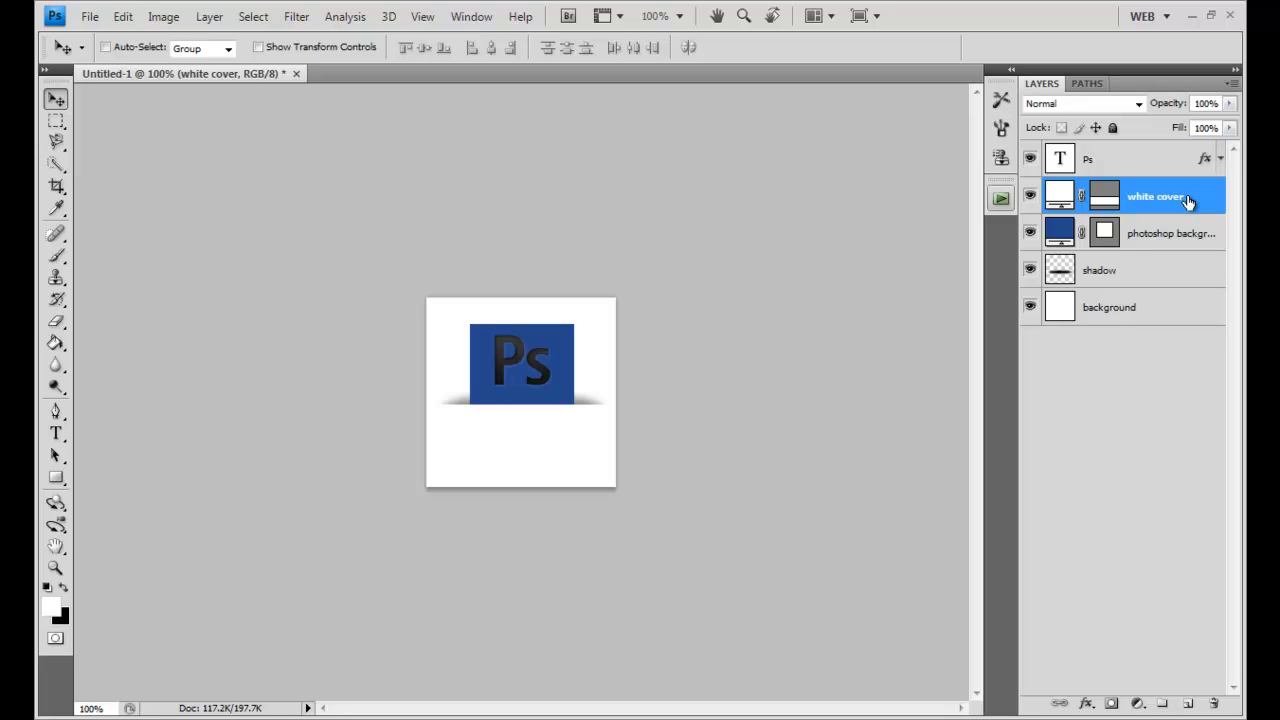
Nudge the shadow and white cover layers down together, then lower the Ps text to the middle of the visible blue area.
left_click(1177, 274)
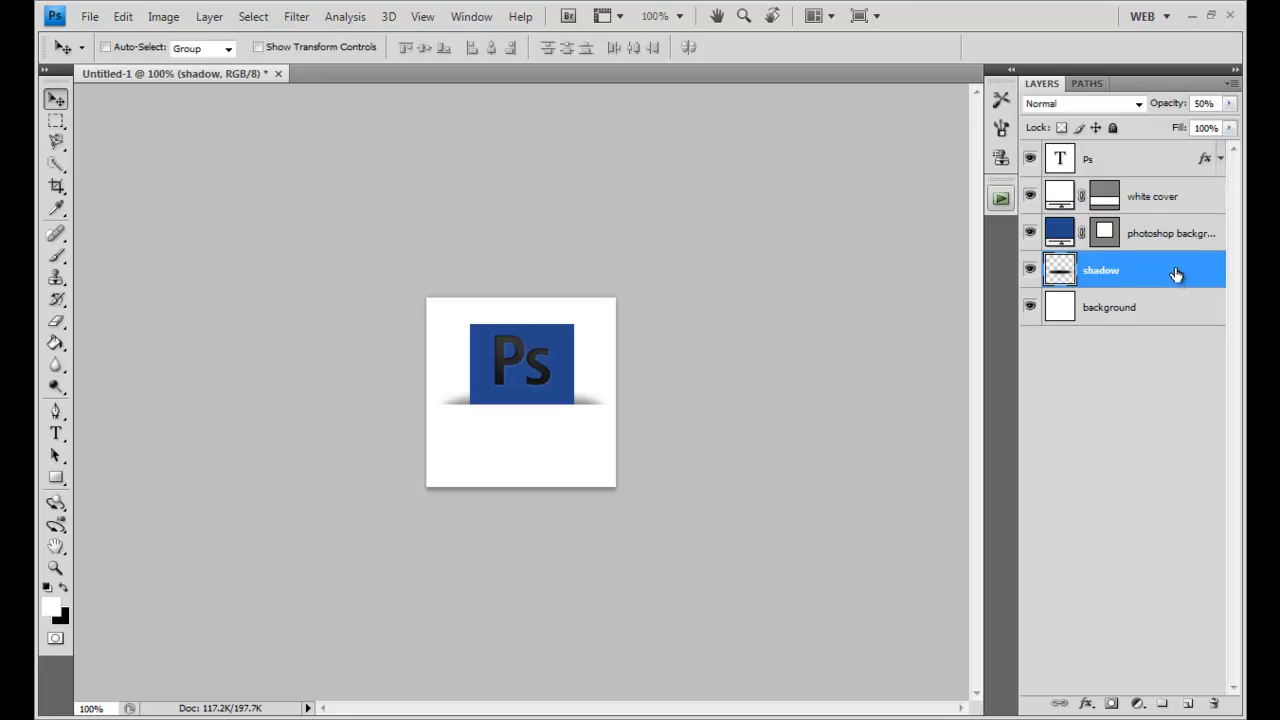
left_click(1196, 203, "ctrl")
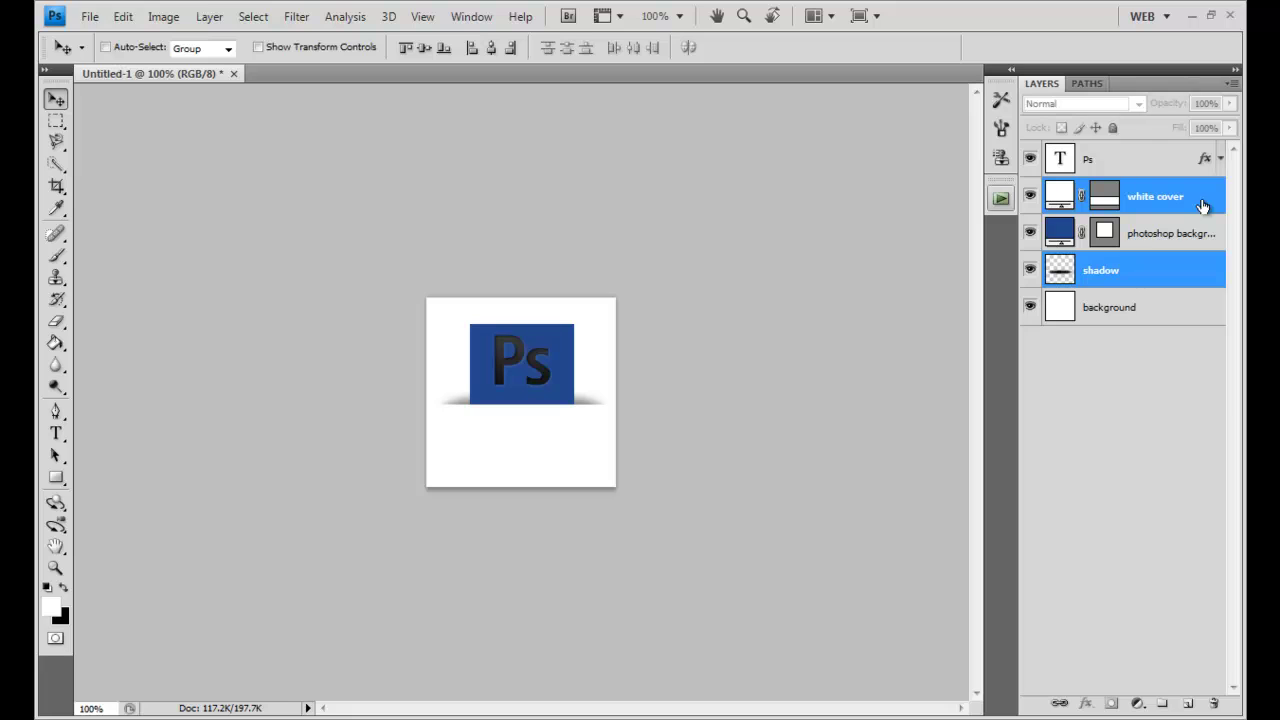
left_click(1172, 275)
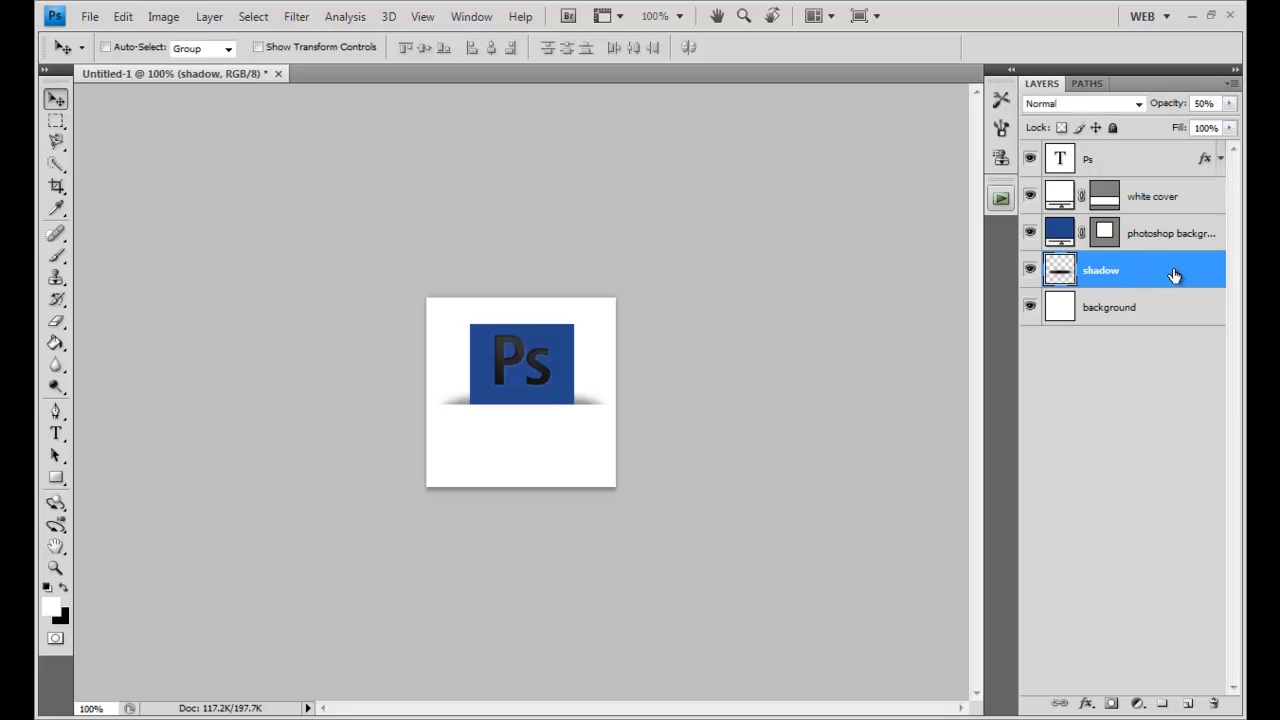
left_click(1197, 197, "ctrl")
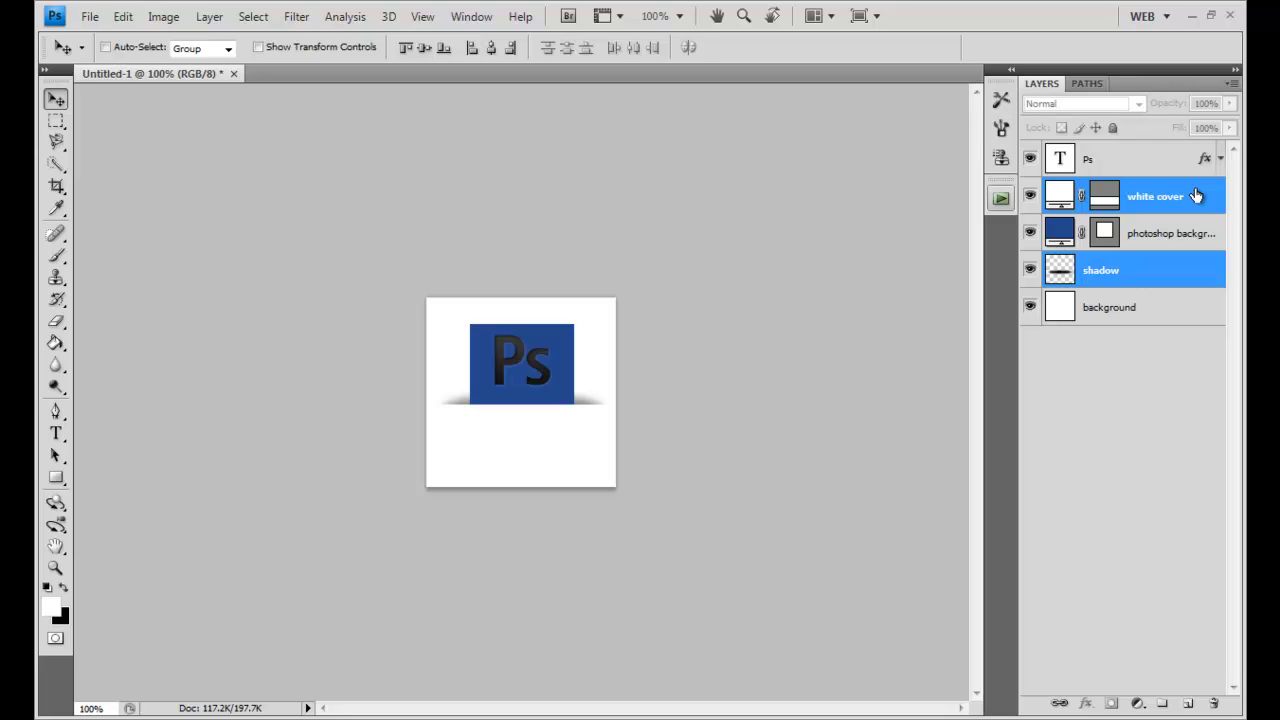
key("Down")
key("Down")
key("Down")
key("Down")
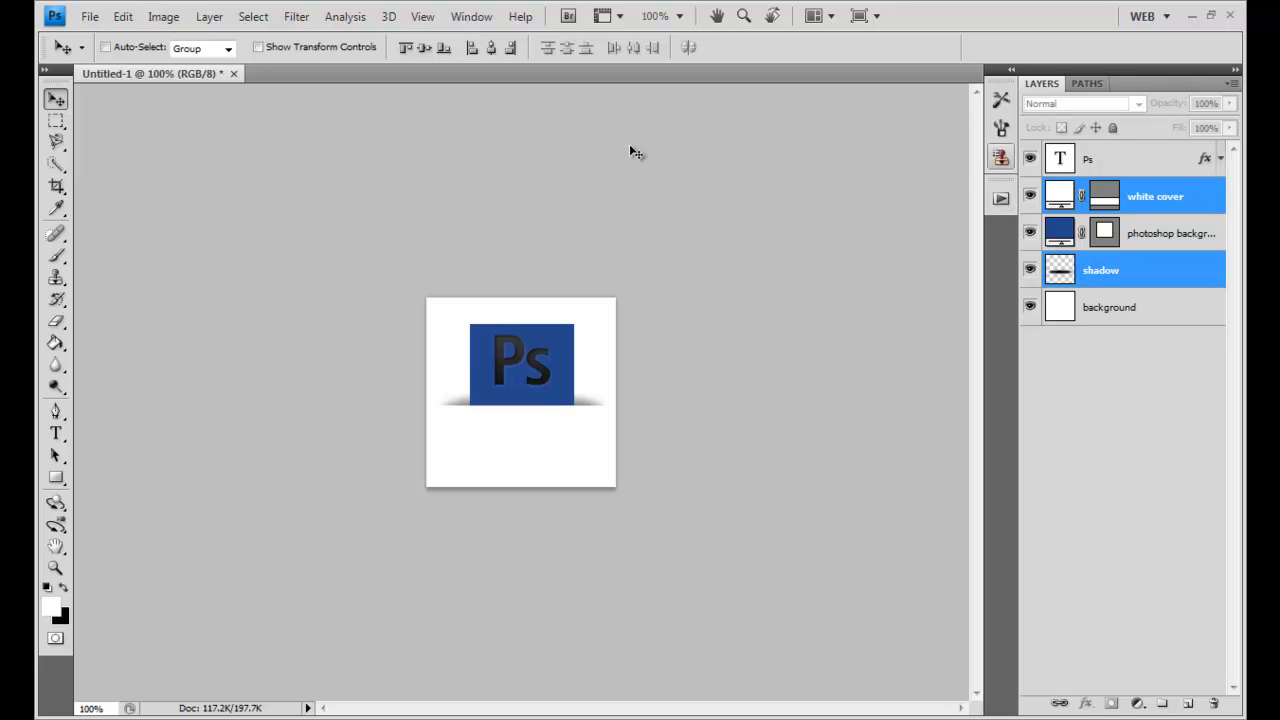
key("Down")
key("Down")
key("Down")
key("Down")
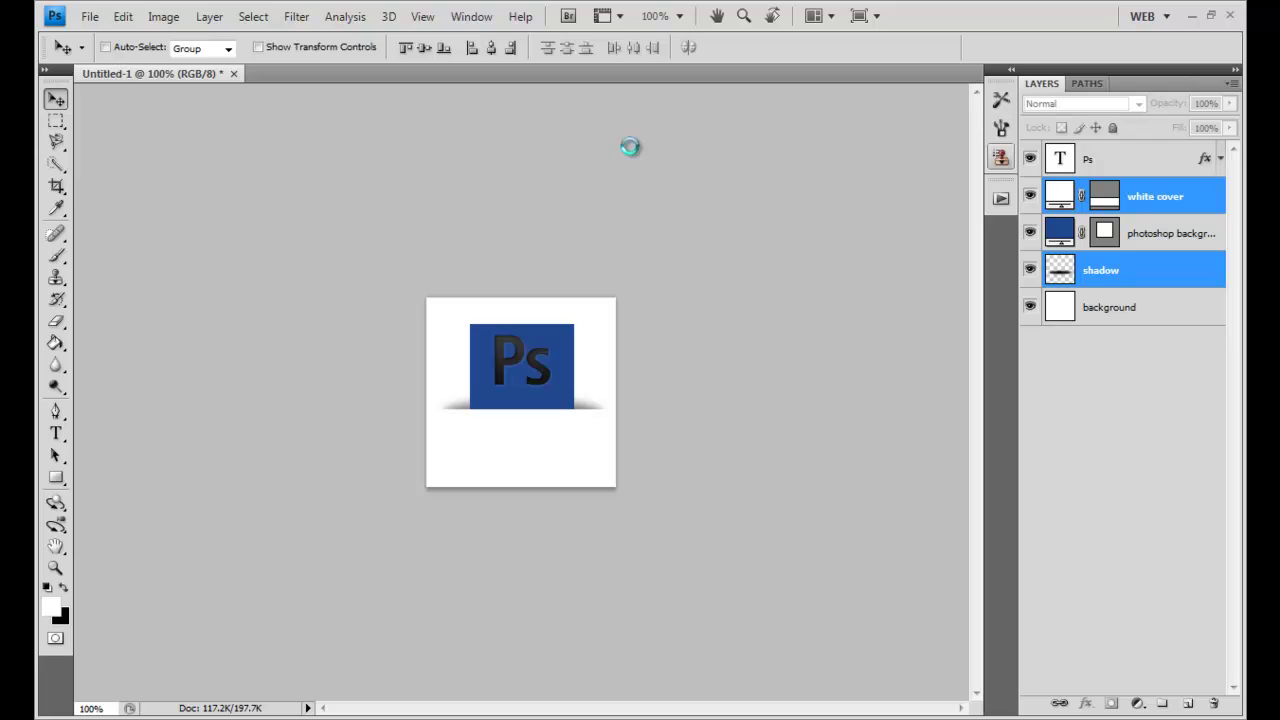
key("Down")
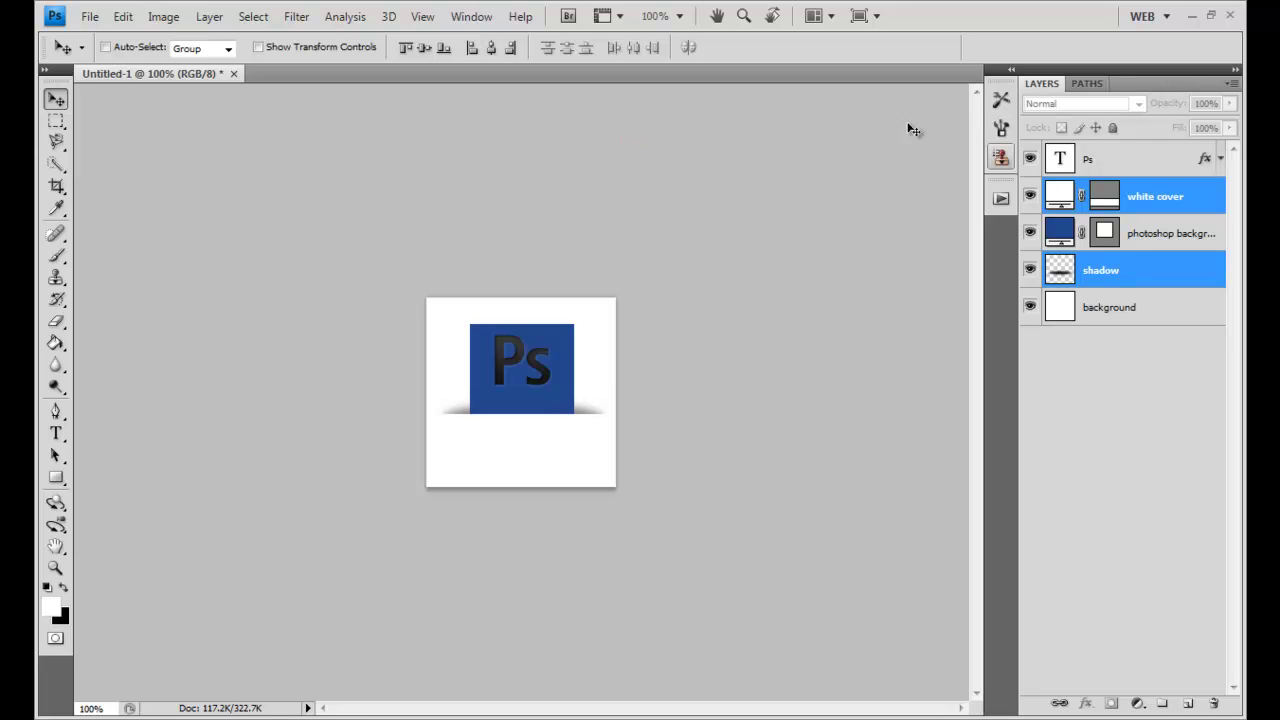
left_click(1115, 160)
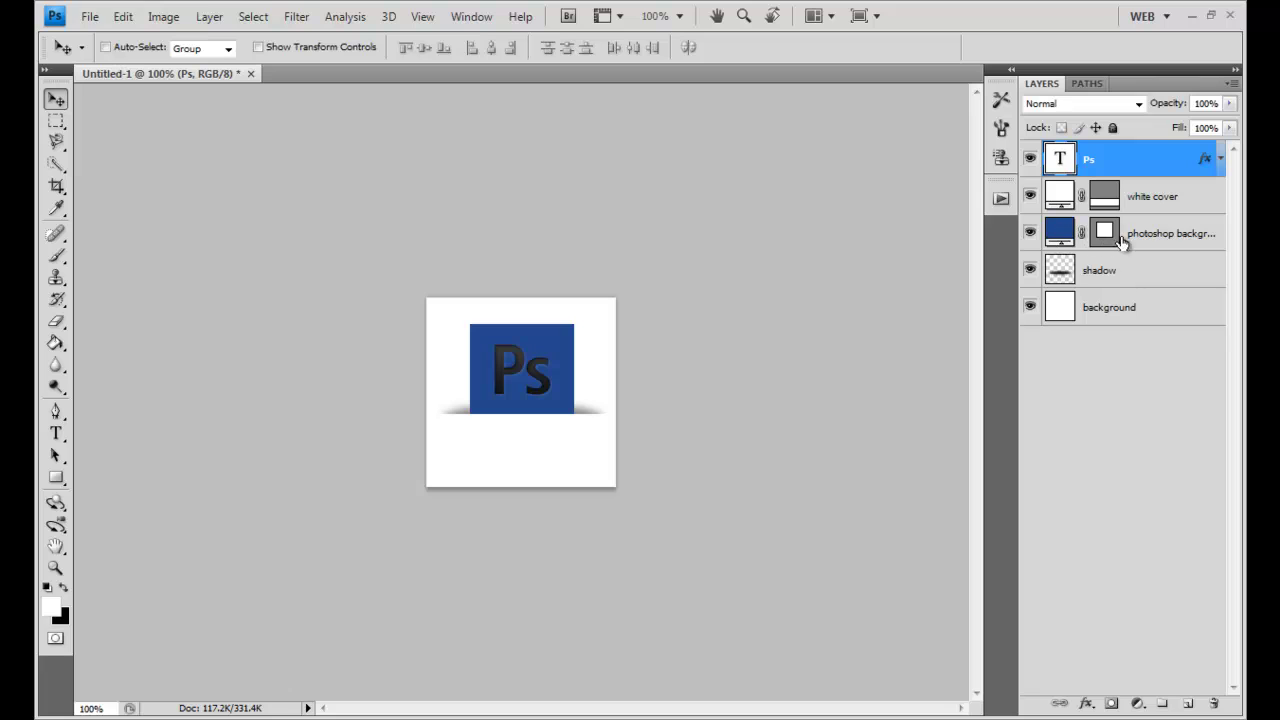
left_click(1178, 237)
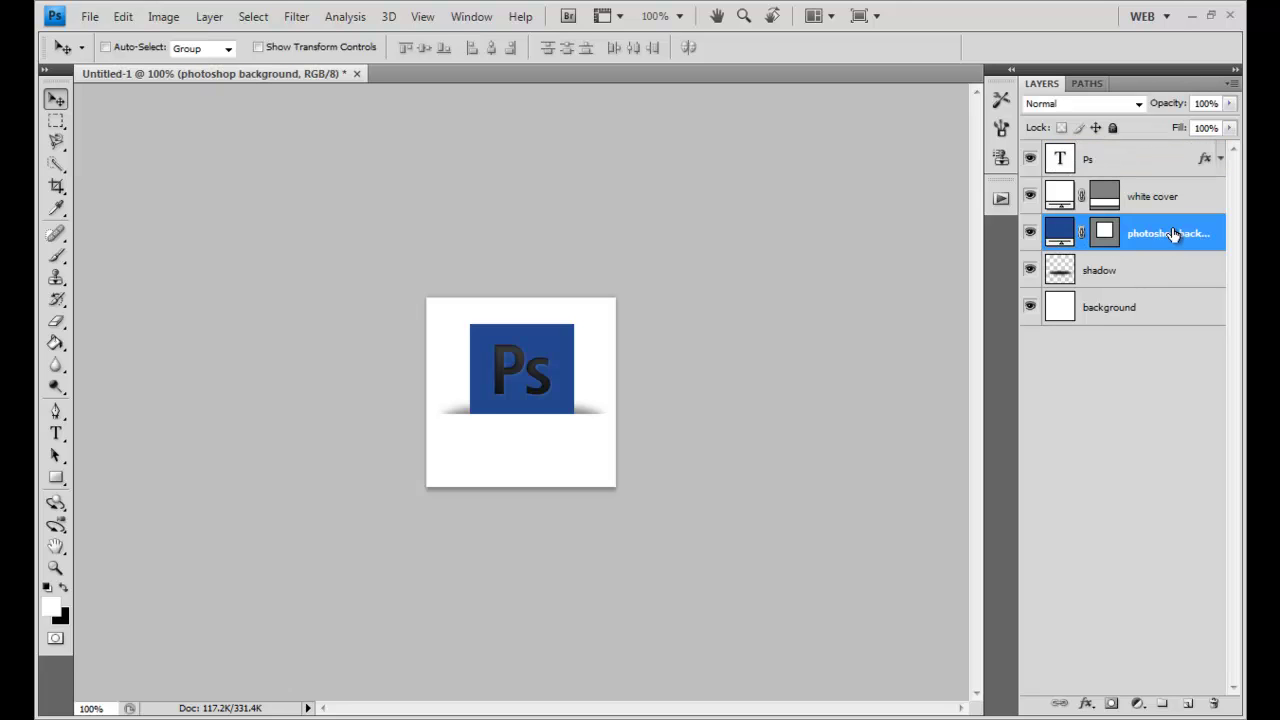
right_click(1173, 227)
left_click(1131, 313)
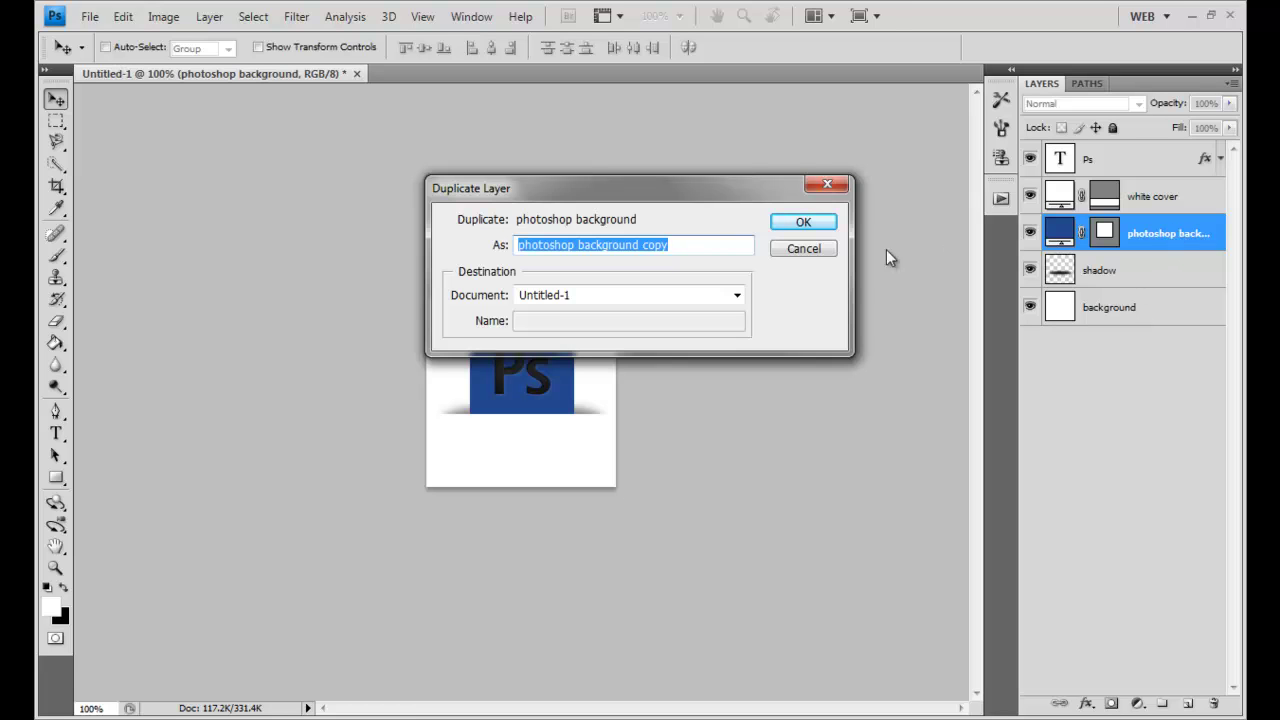
left_click(823, 250)
Duplicate the photoshop background layer under the name "photoshop stroke".
right_click(1187, 236)
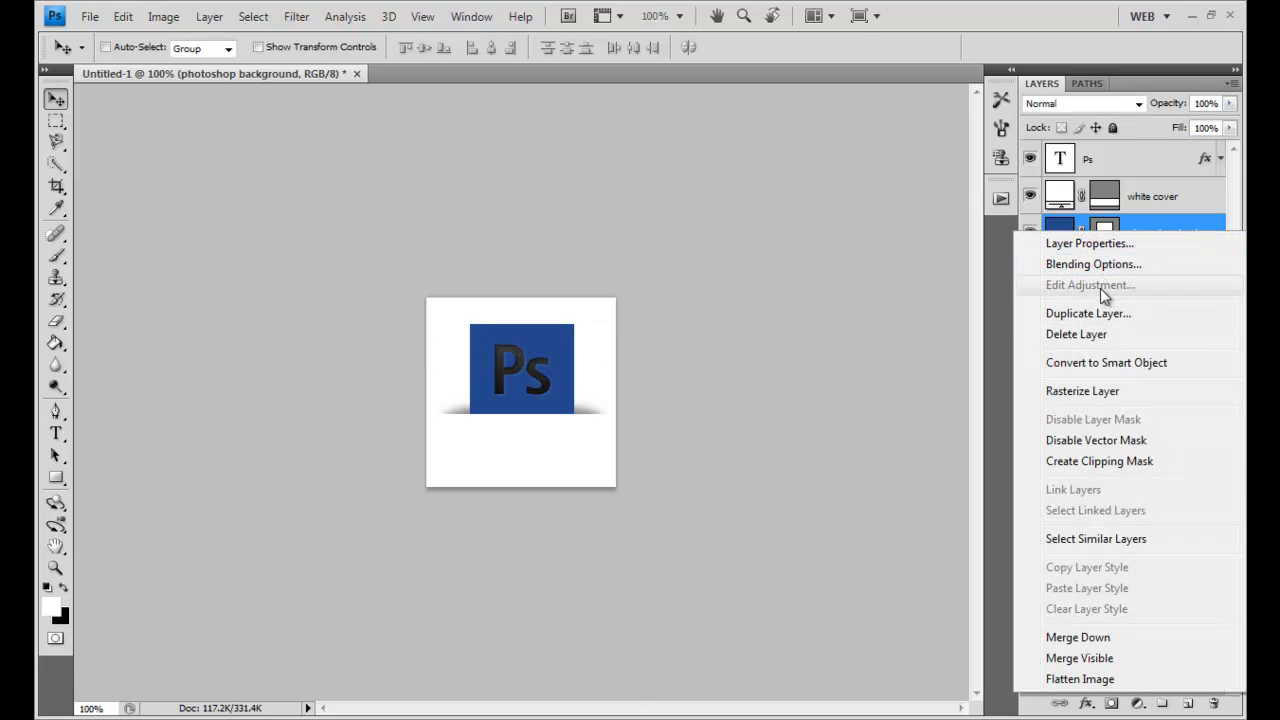
left_click(1122, 313)
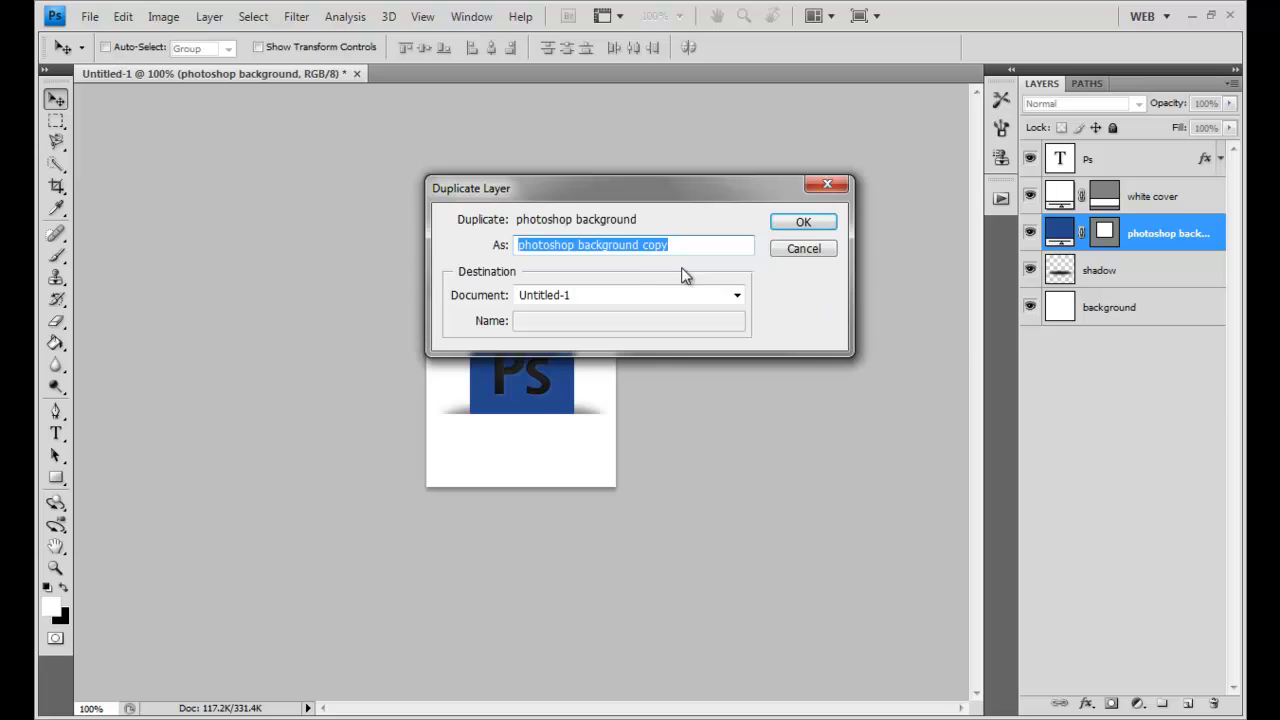
type("photoshop")
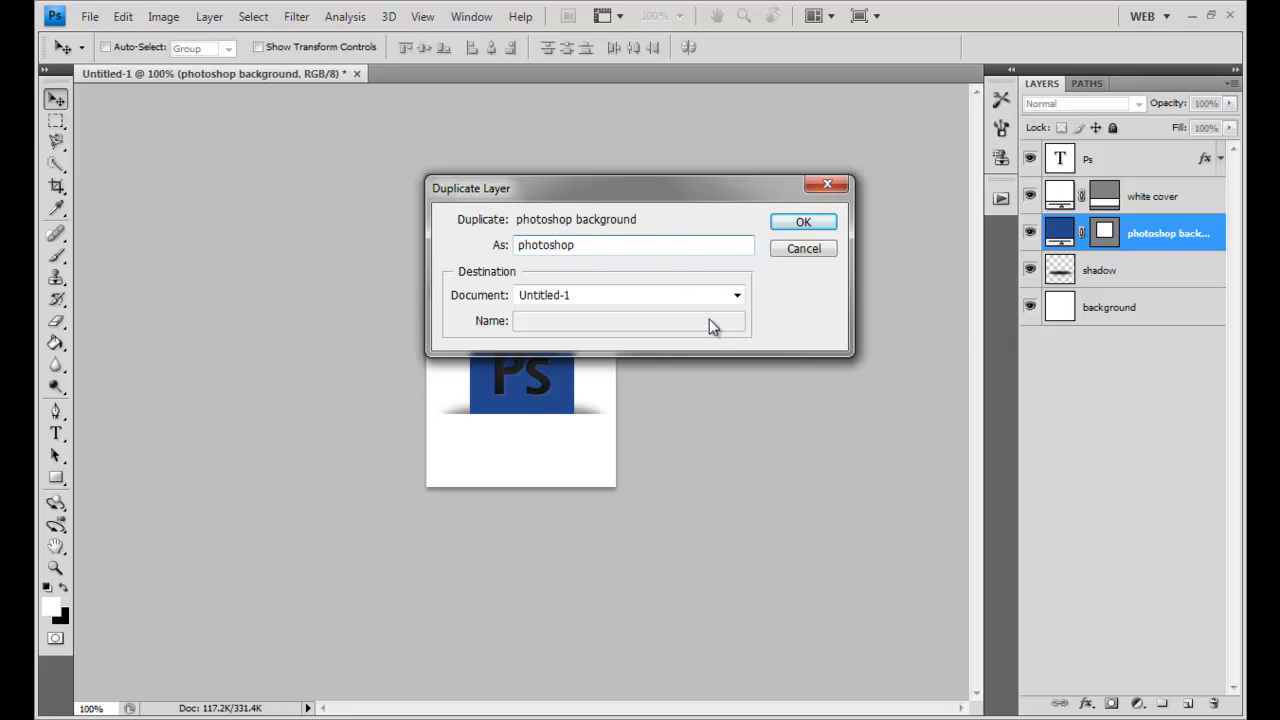
type(" forgroun")
key("BackSpace")
key("BackSpace")
key("BackSpace")
key("BackSpace")
key("BackSpace")
key("BackSpace")
key("BackSpace")
key("BackSpace")
type("stroke")
key("Return")
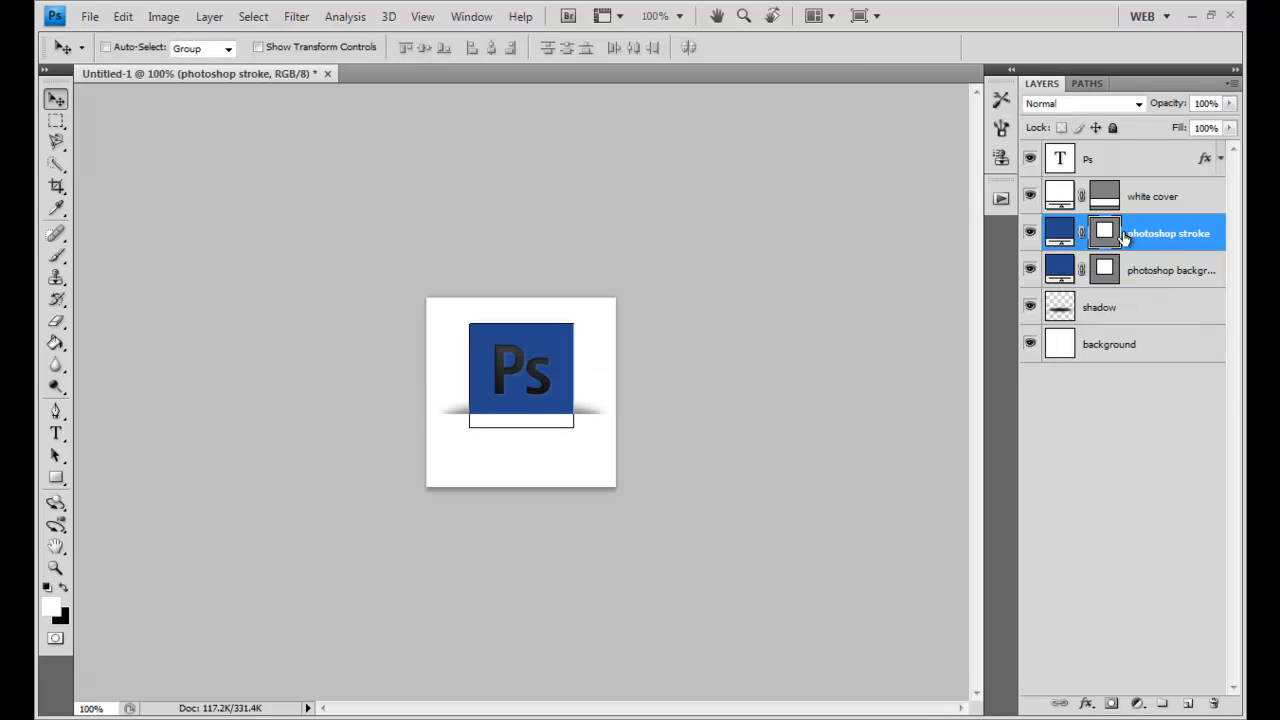
Scale the photoshop stroke square proportionally about its centre to about 92%, leaving a narrow margin inside the blue square.
key("ctrl+t")
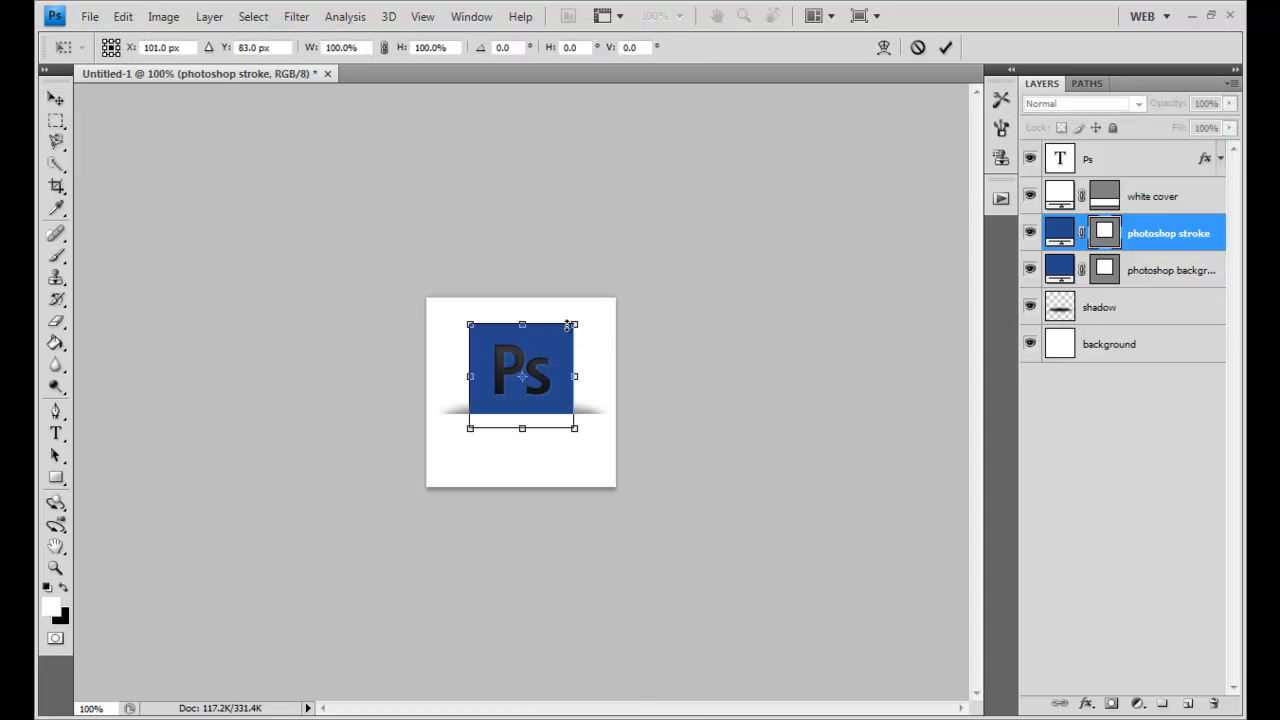
left_click_drag(576, 322, 572, 326)
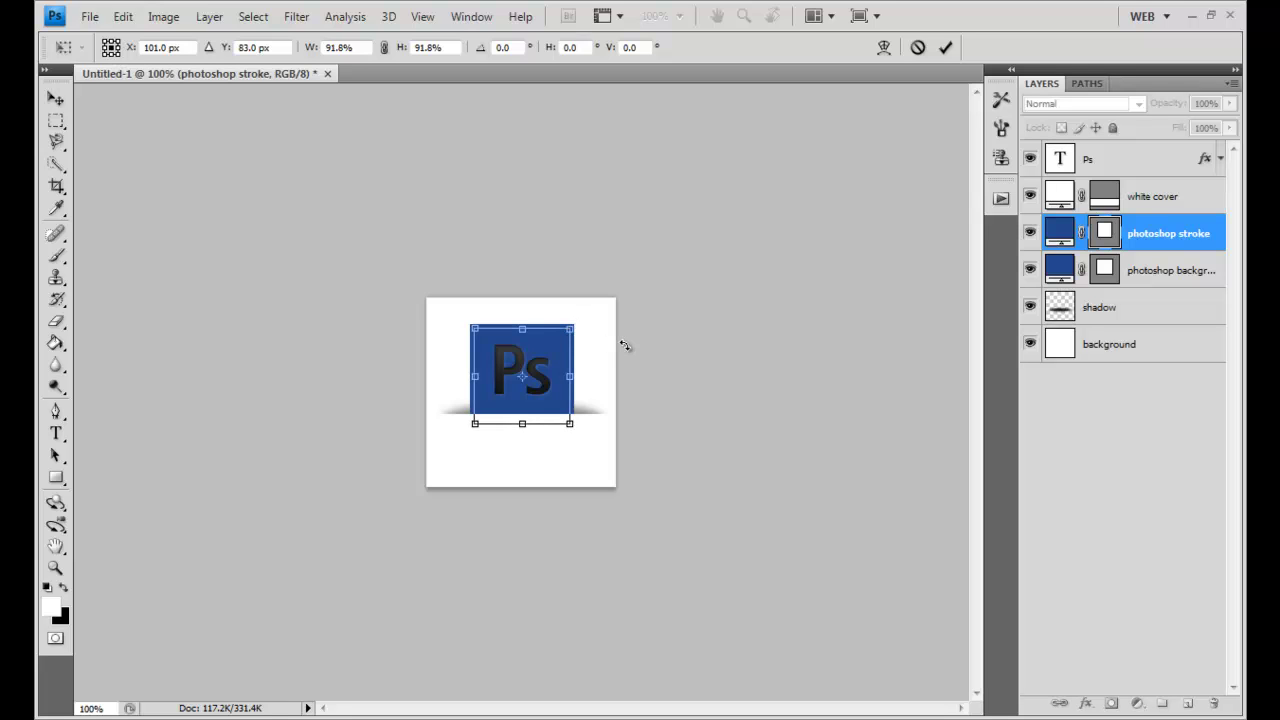
left_click(945, 48)
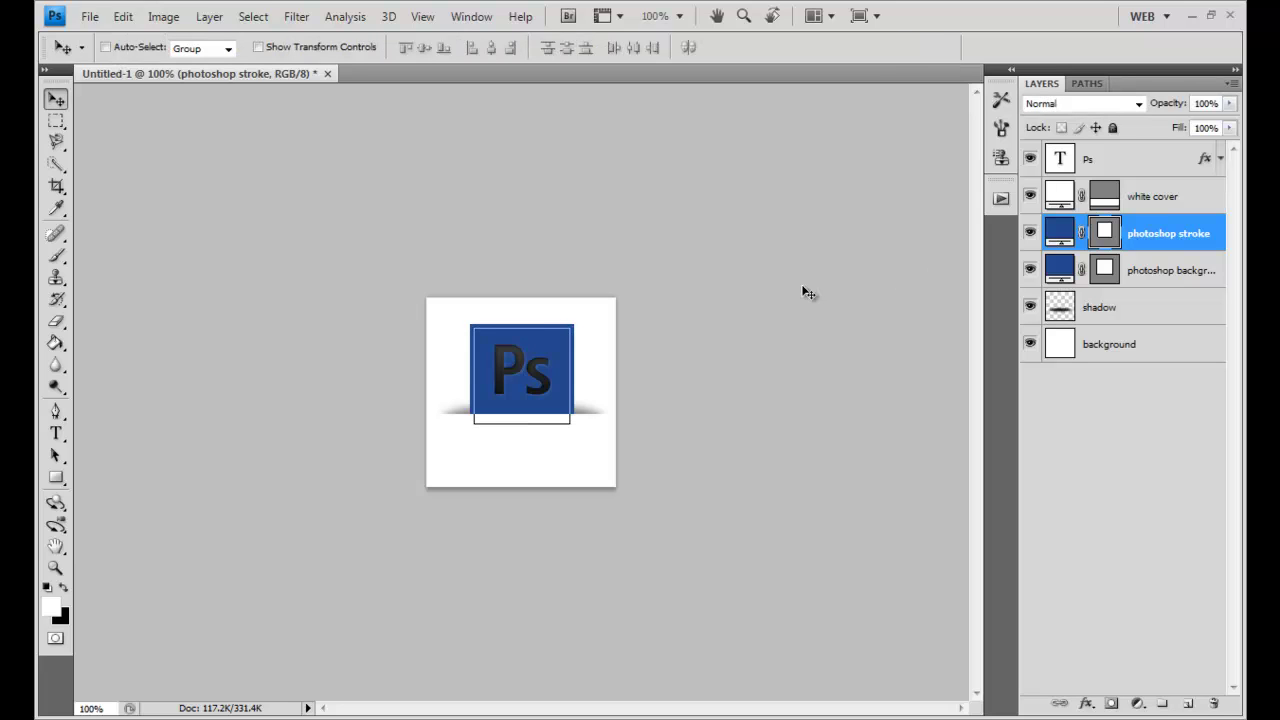
Add a Stroke layer style in white (ffffff) to the photoshop stroke layer.
double_click(1213, 230)
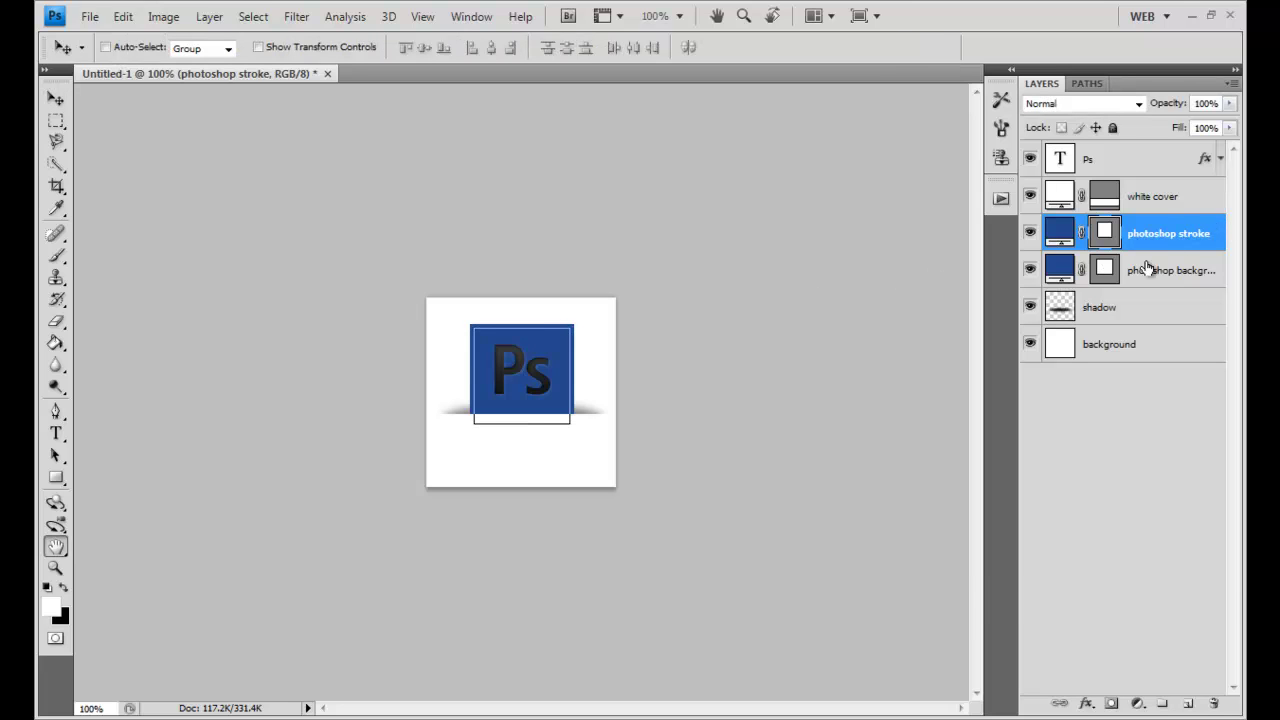
mouse_move(898, 186)
left_mouse_down()
mouse_move(837, 136)
mouse_move(823, 101)
mouse_move(849, 101)
left_mouse_up()
left_click(681, 415)
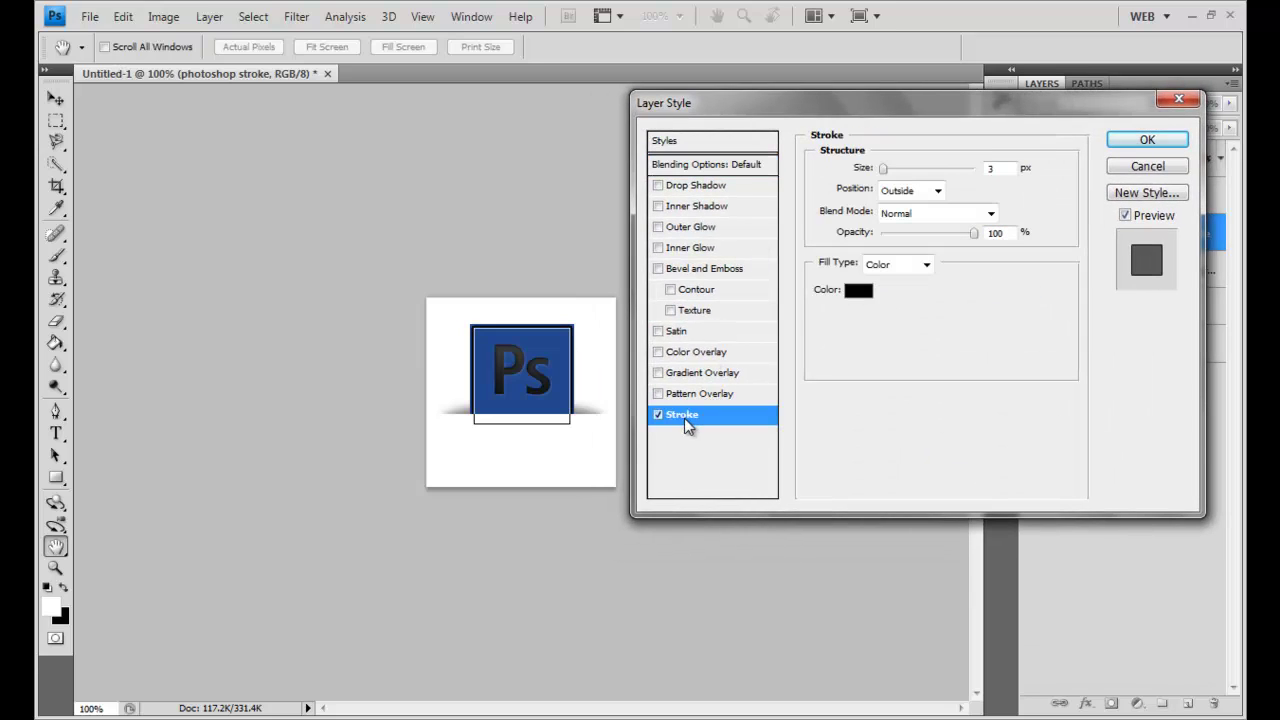
left_click(858, 291)
left_click(671, 223)
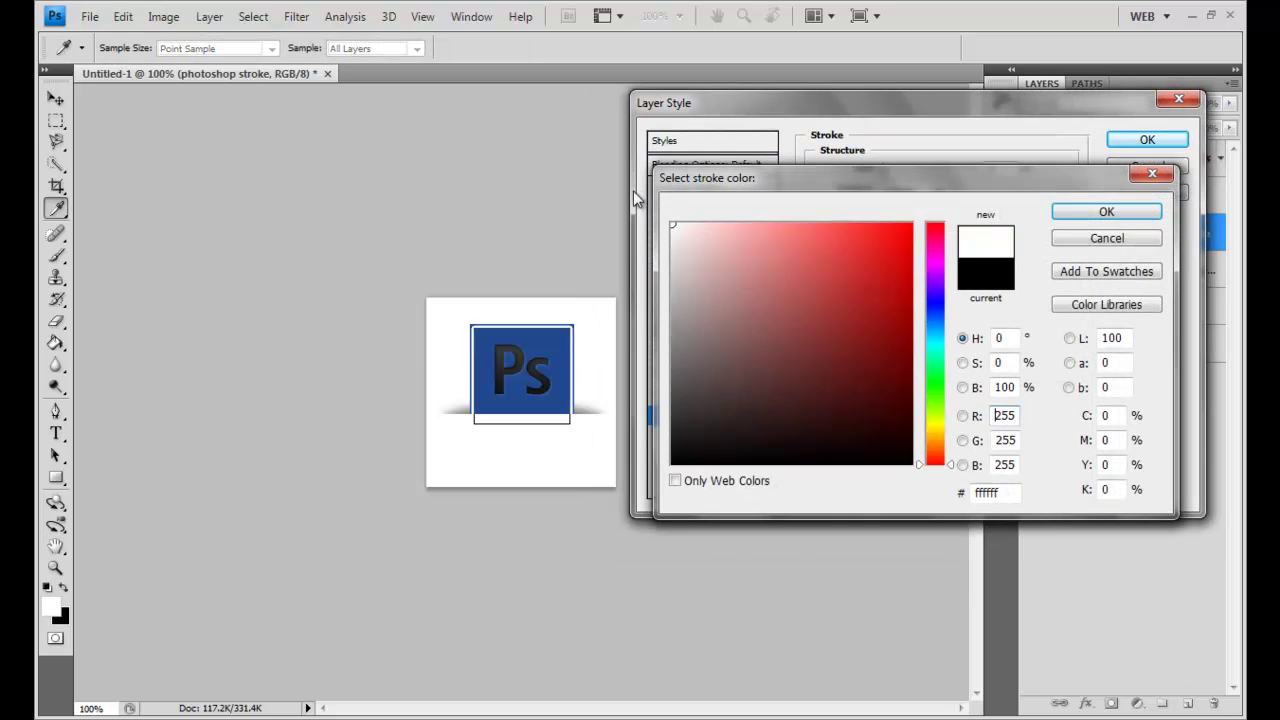
left_click(1062, 213)
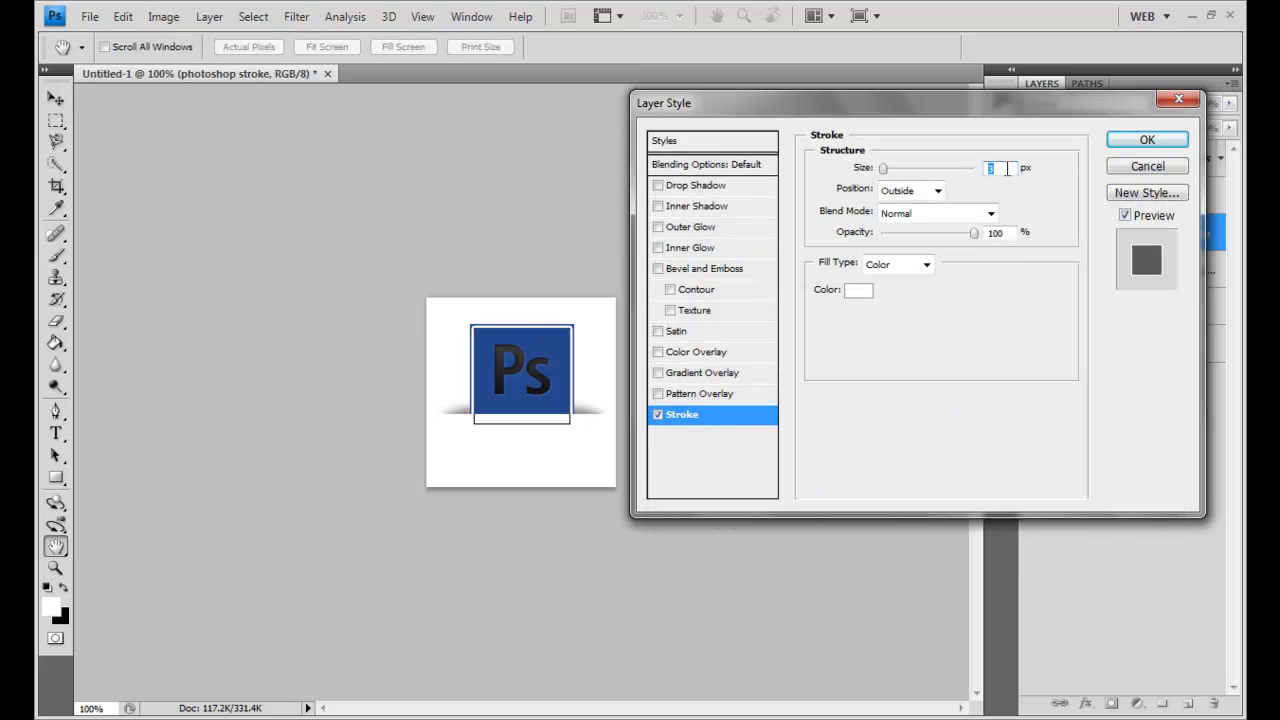
Set the stroke to 2 px, position Inside and 80% opacity, apply the style, and select the background layer.
type("2")
left_click(935, 190)
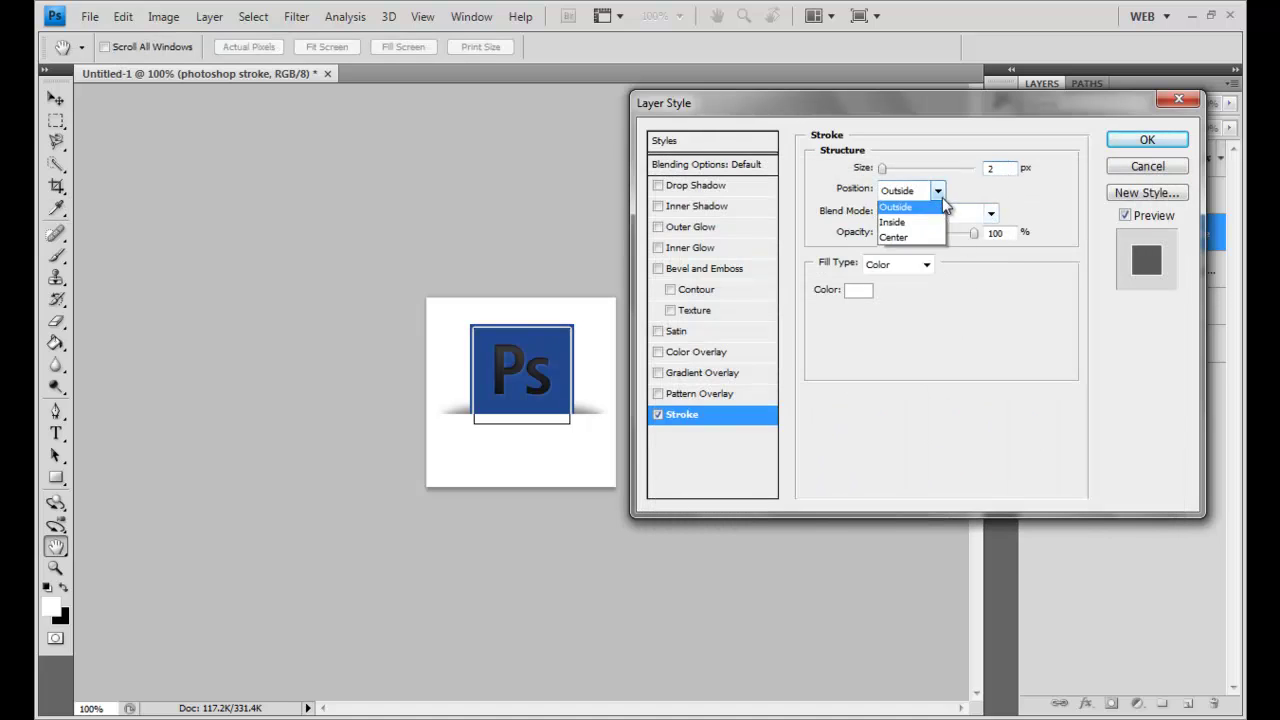
left_click(922, 222)
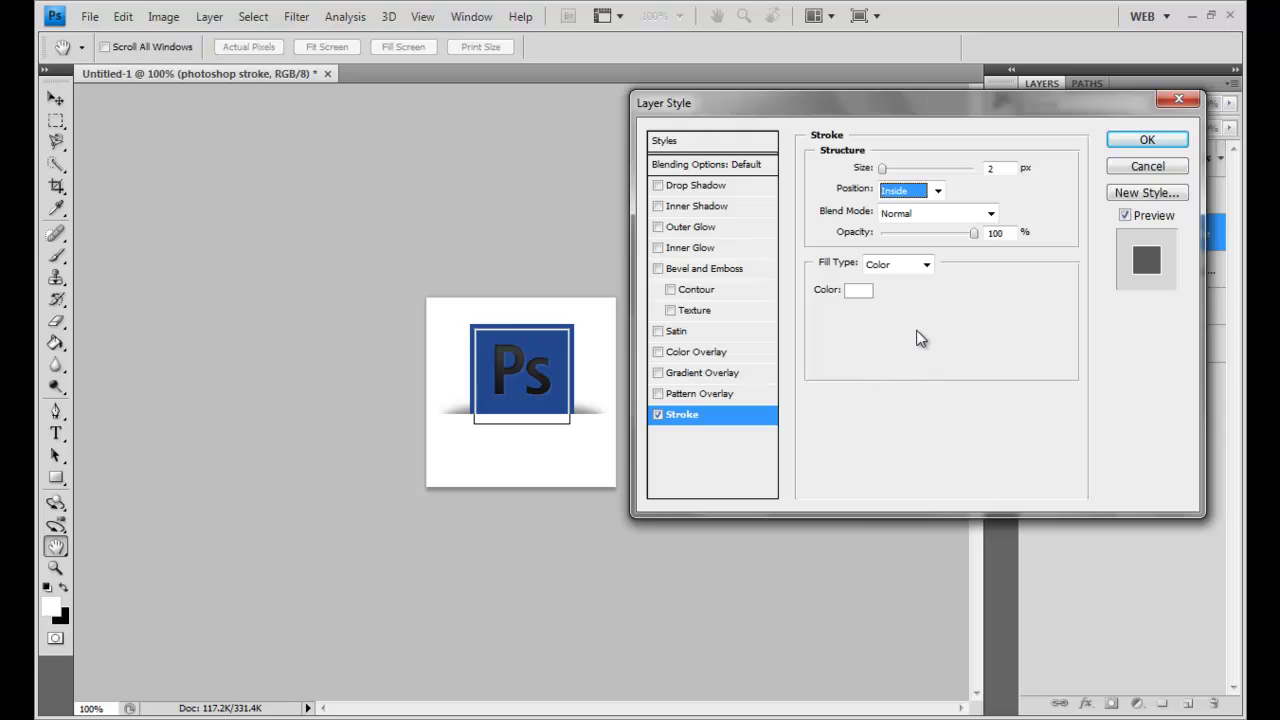
left_click_drag(974, 234, 957, 237)
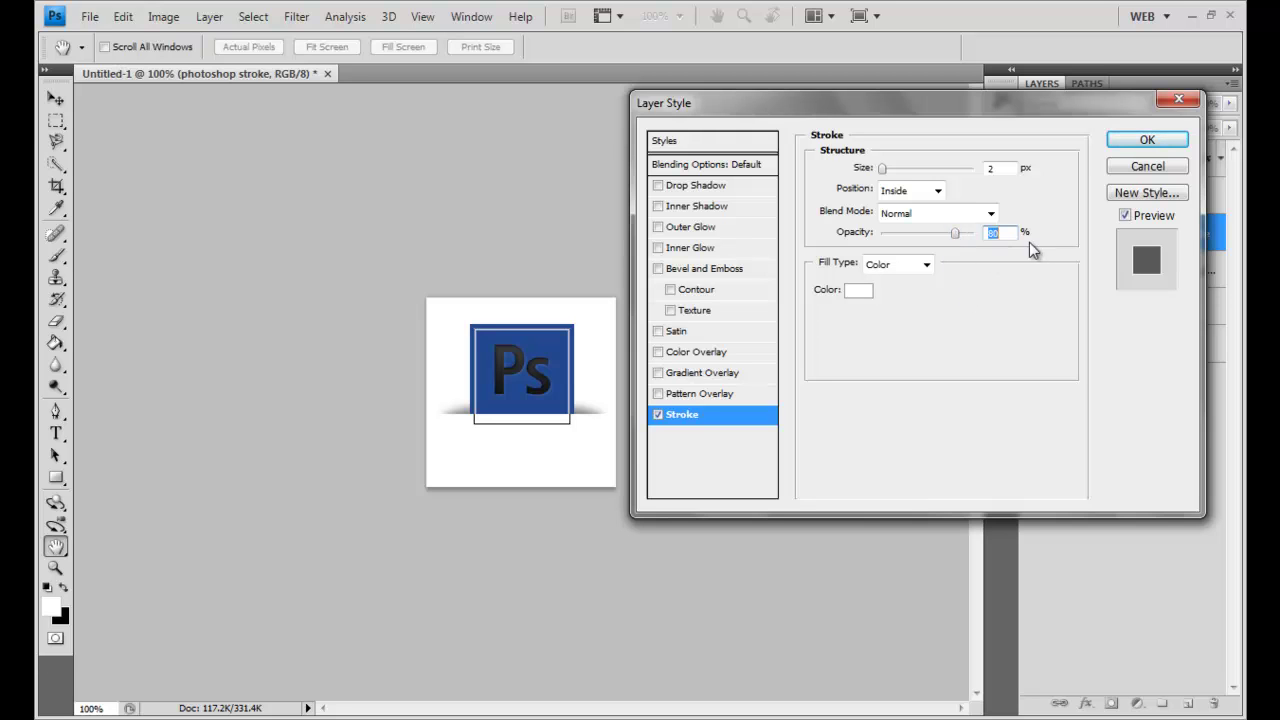
left_click(1145, 139)
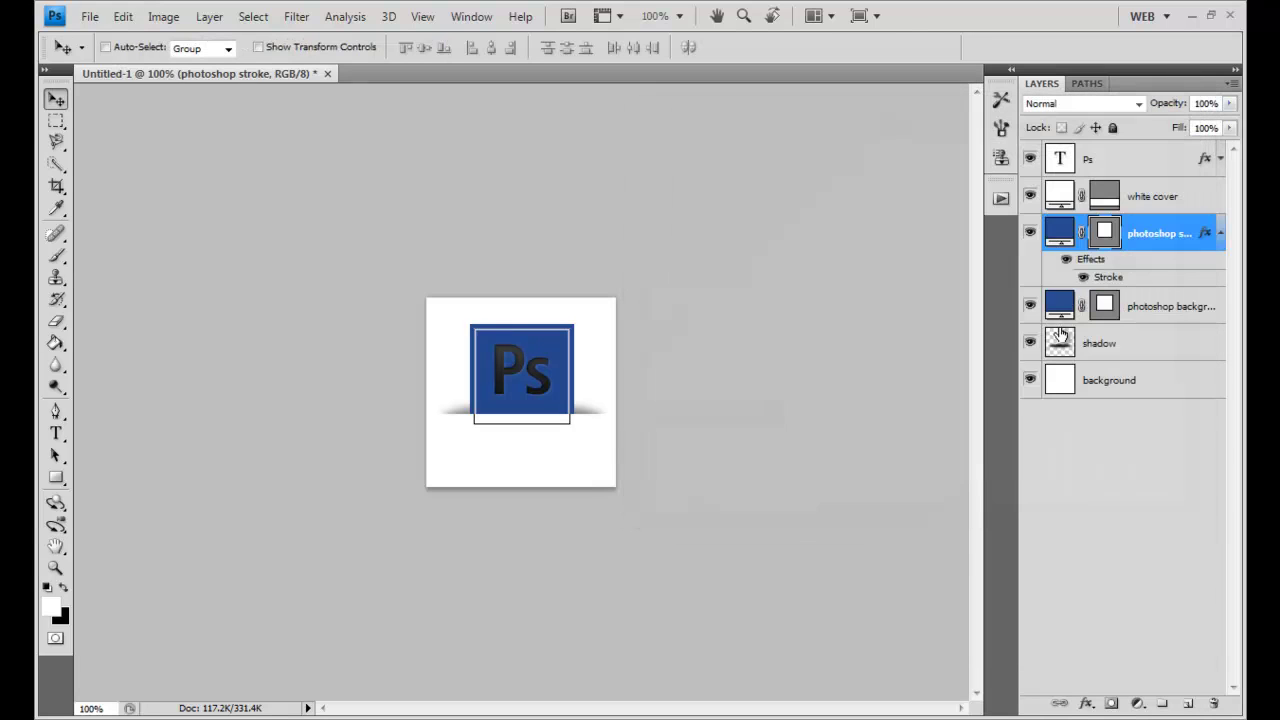
left_click(1158, 382)
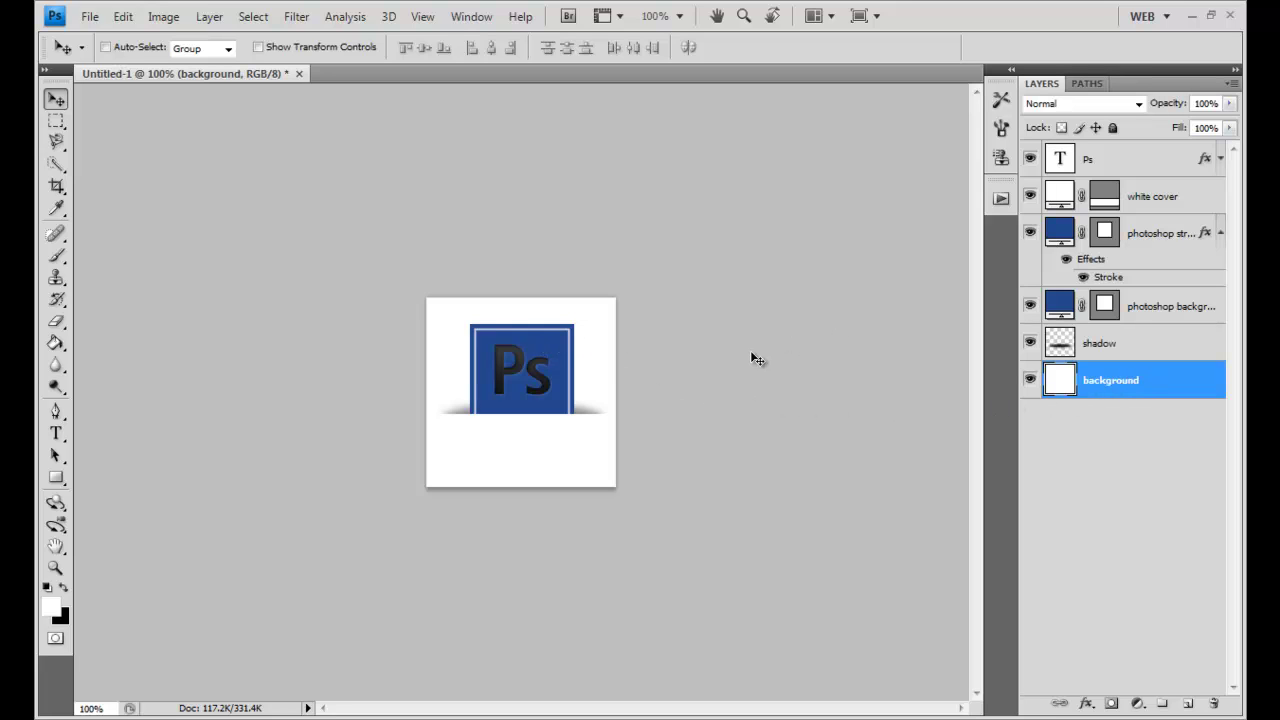
Add a new layer directly above the white cover and draw a wide white ellipse over the upper part of the blue square.
left_click(56, 477)
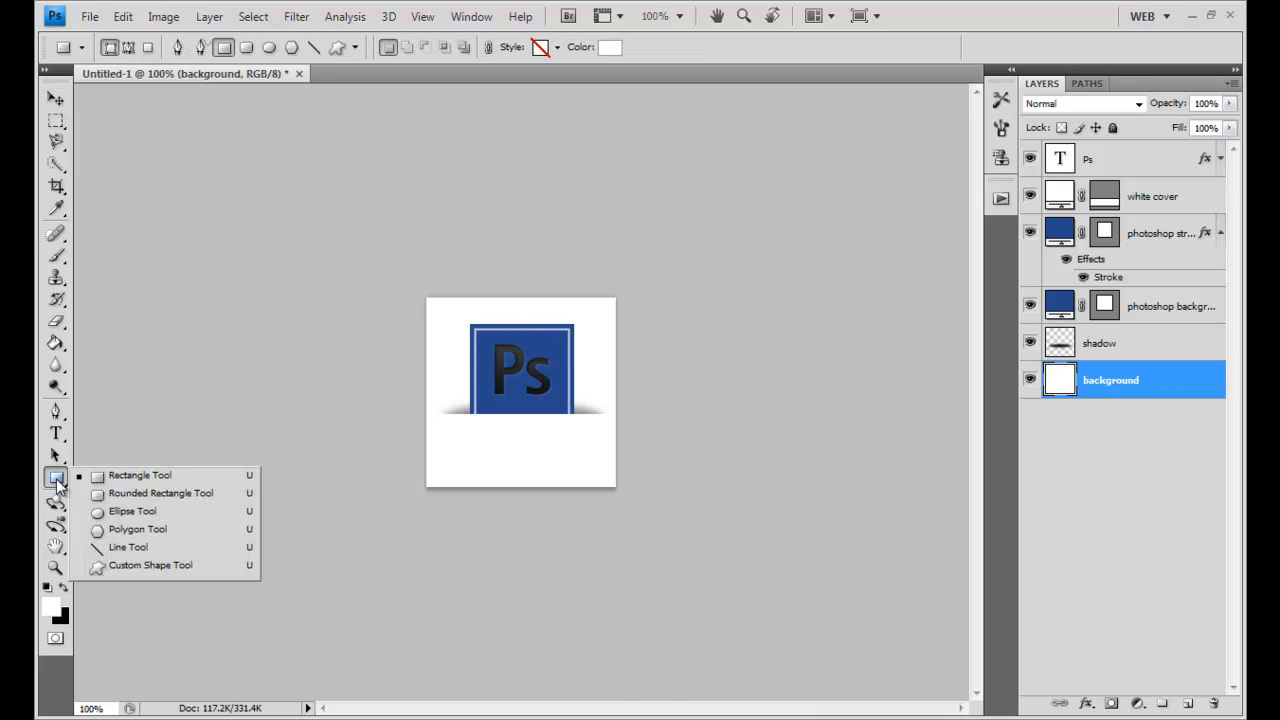
left_click(100, 512)
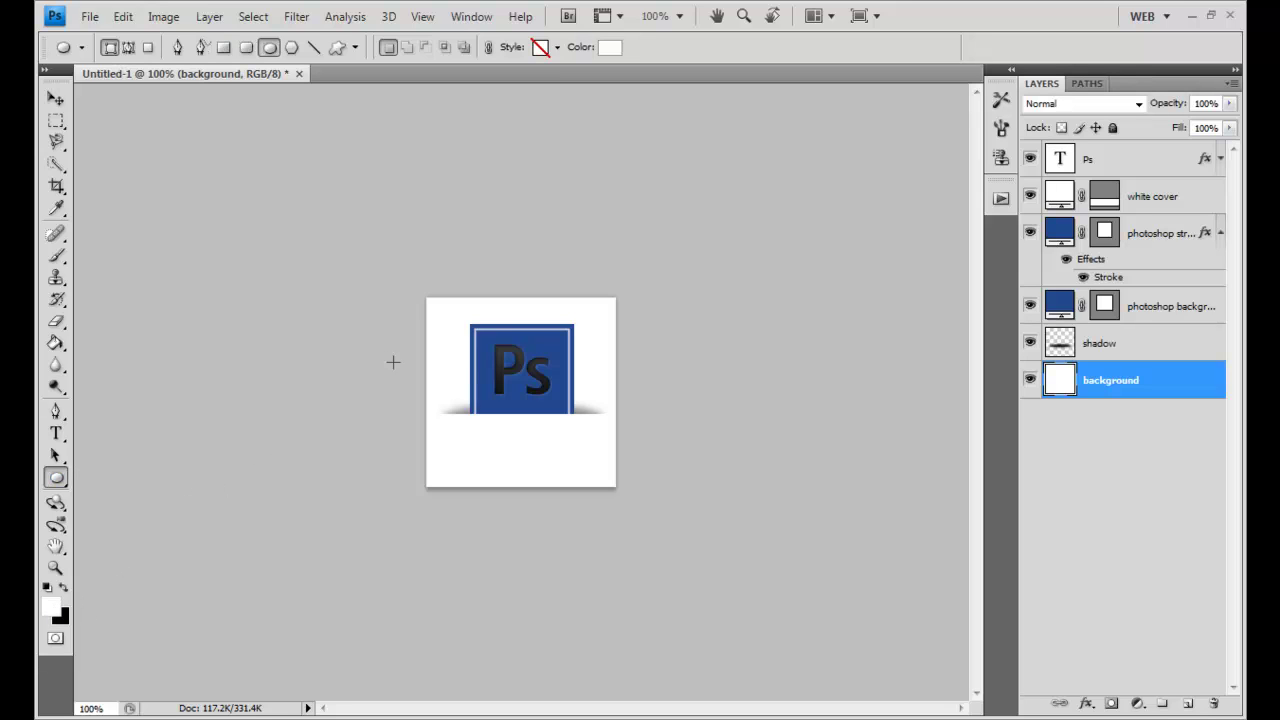
left_click(1188, 703)
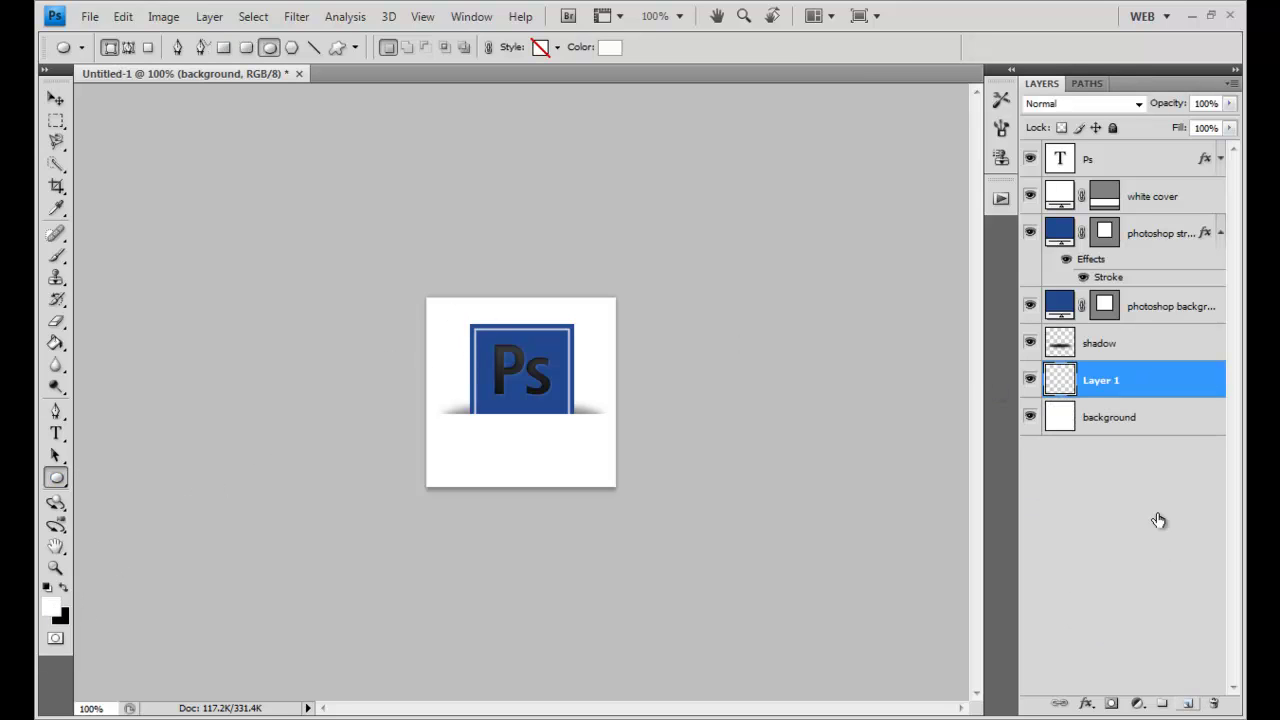
left_click_drag(1157, 380, 1153, 206)
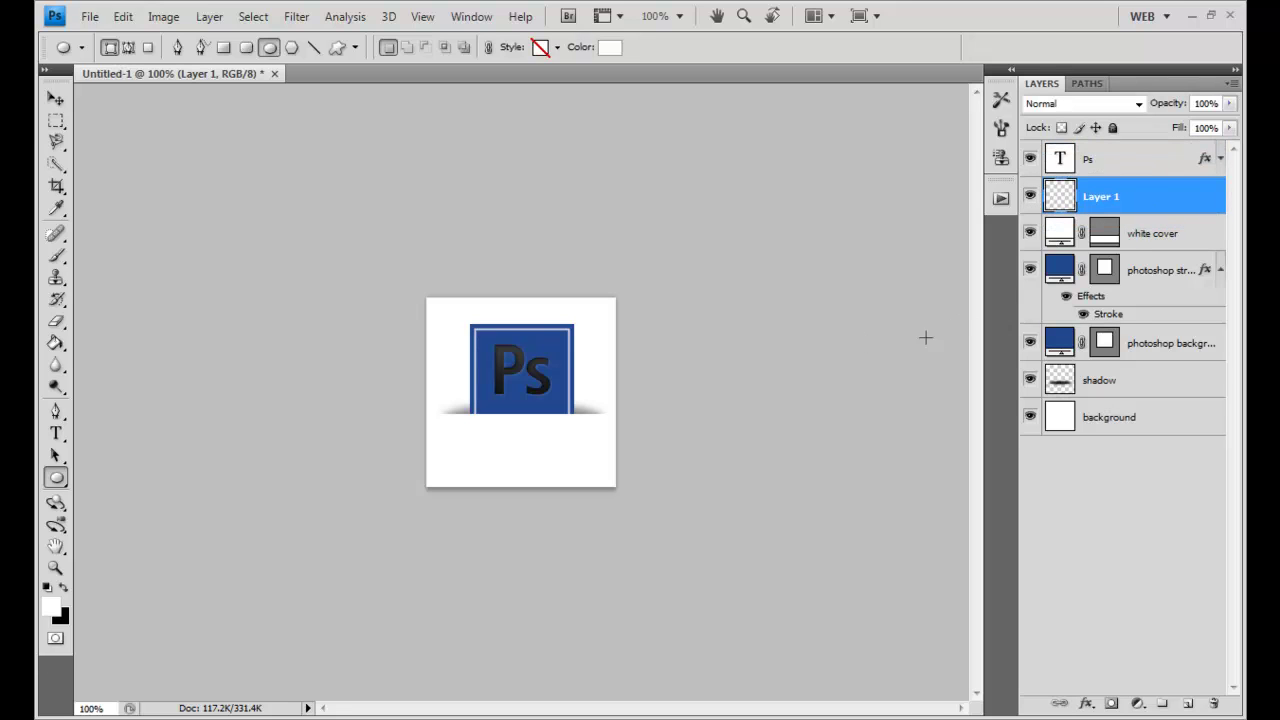
left_click_drag(448, 304, 596, 377)
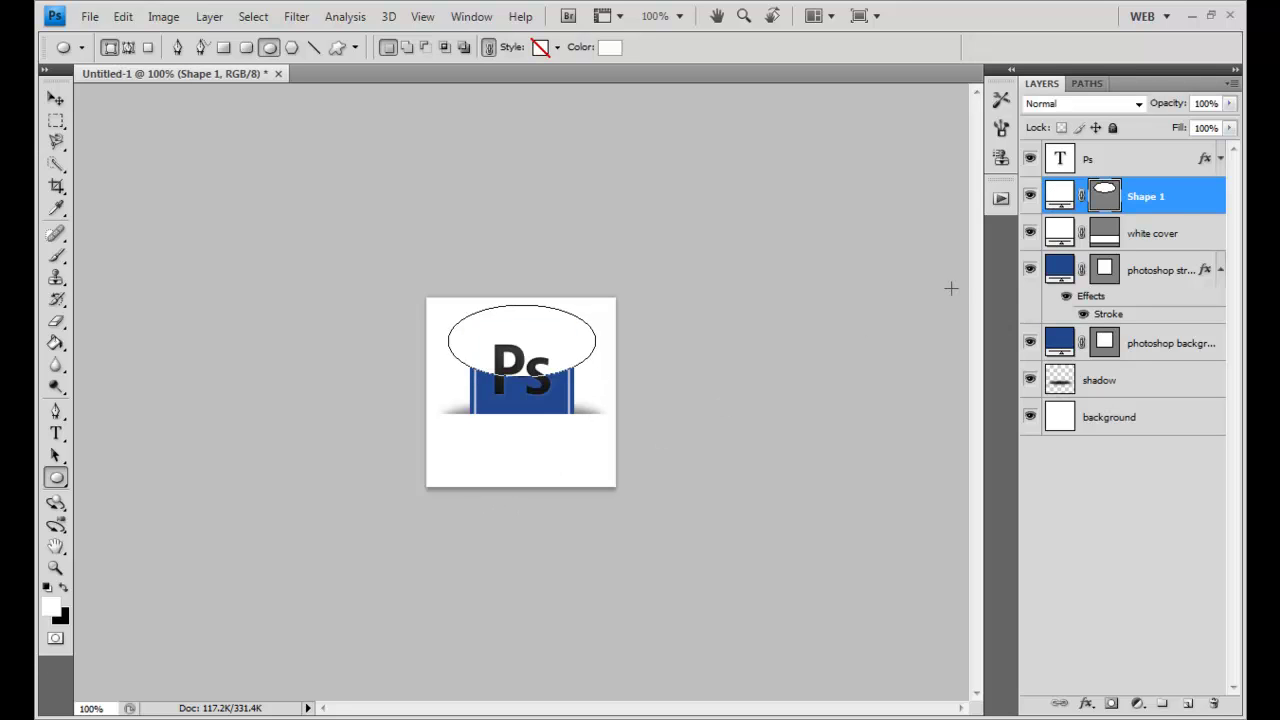
Set the white ellipse layer's opacity to 10%, hide its path outline, and reselect the layer with the Move tool.
left_click_drag(1177, 106, 1093, 104)
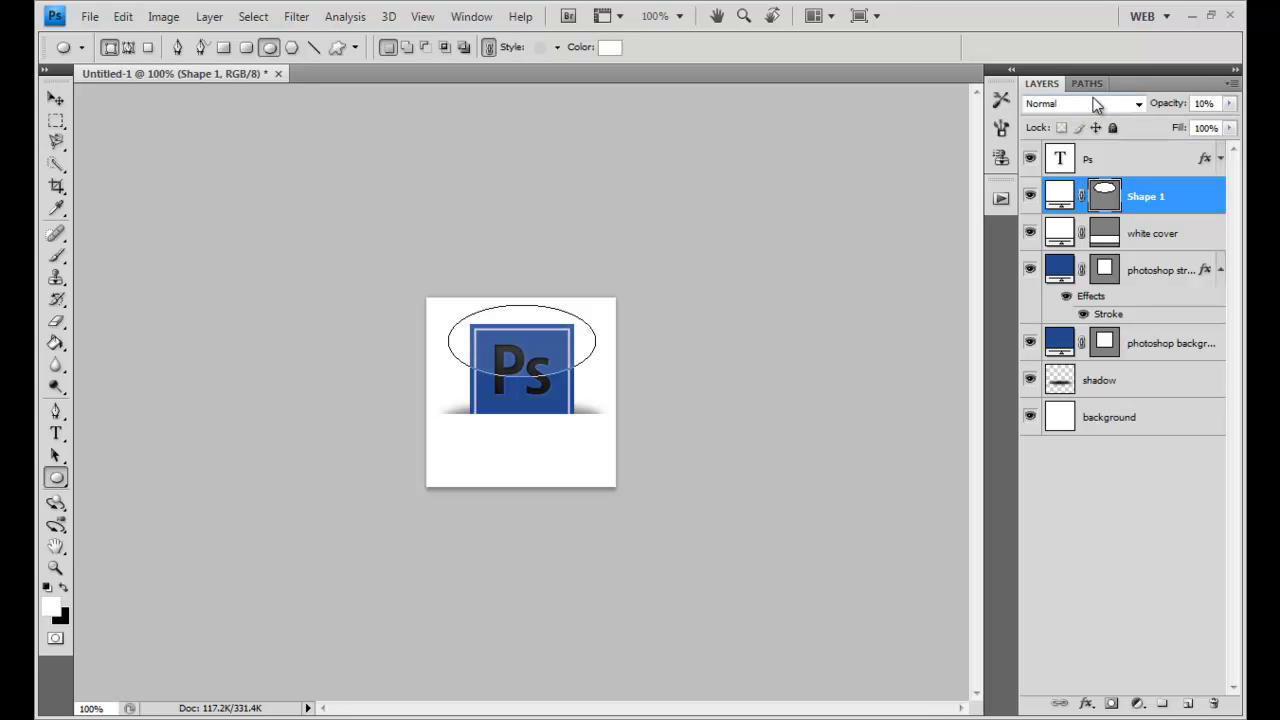
left_click(1168, 422)
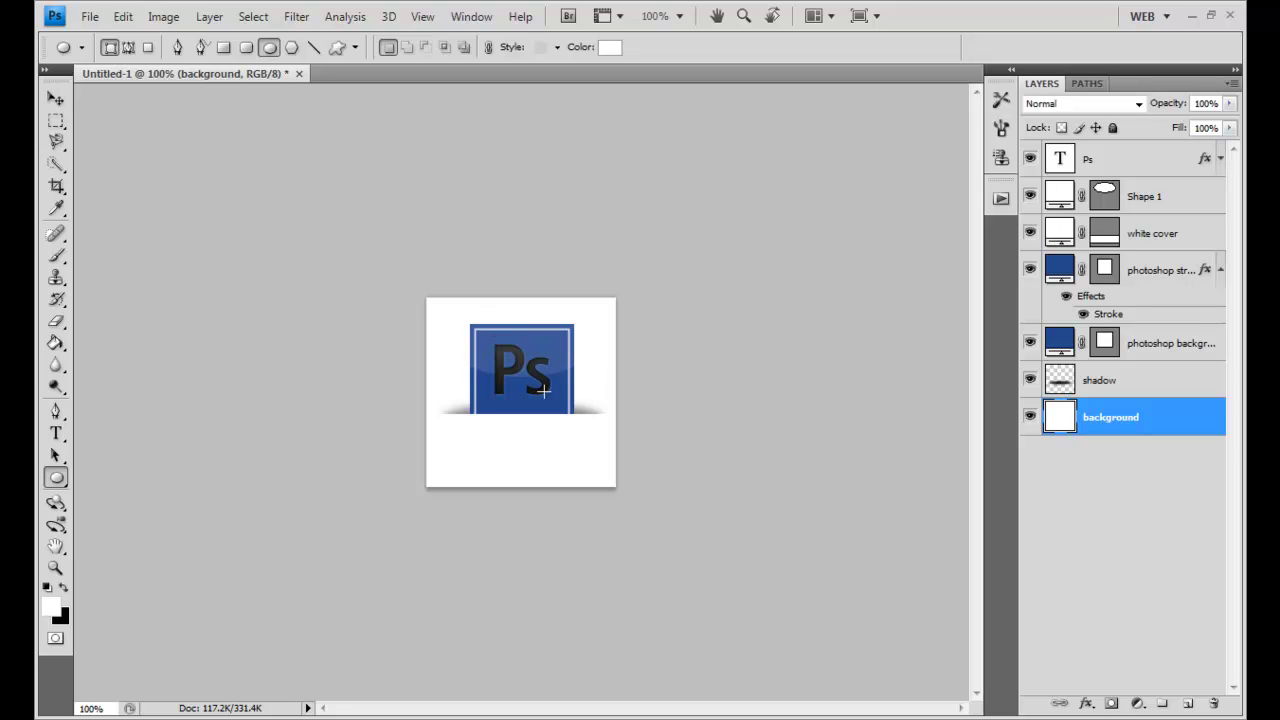
left_click(1180, 208)
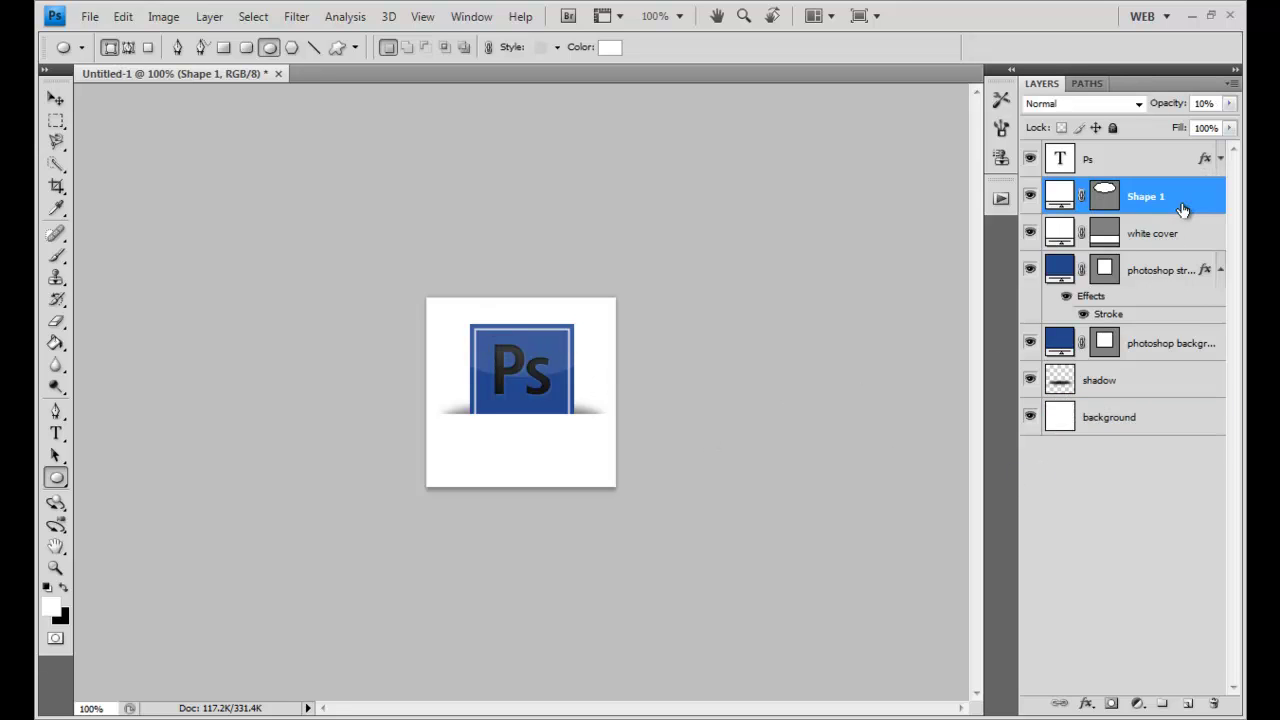
left_click(56, 99)
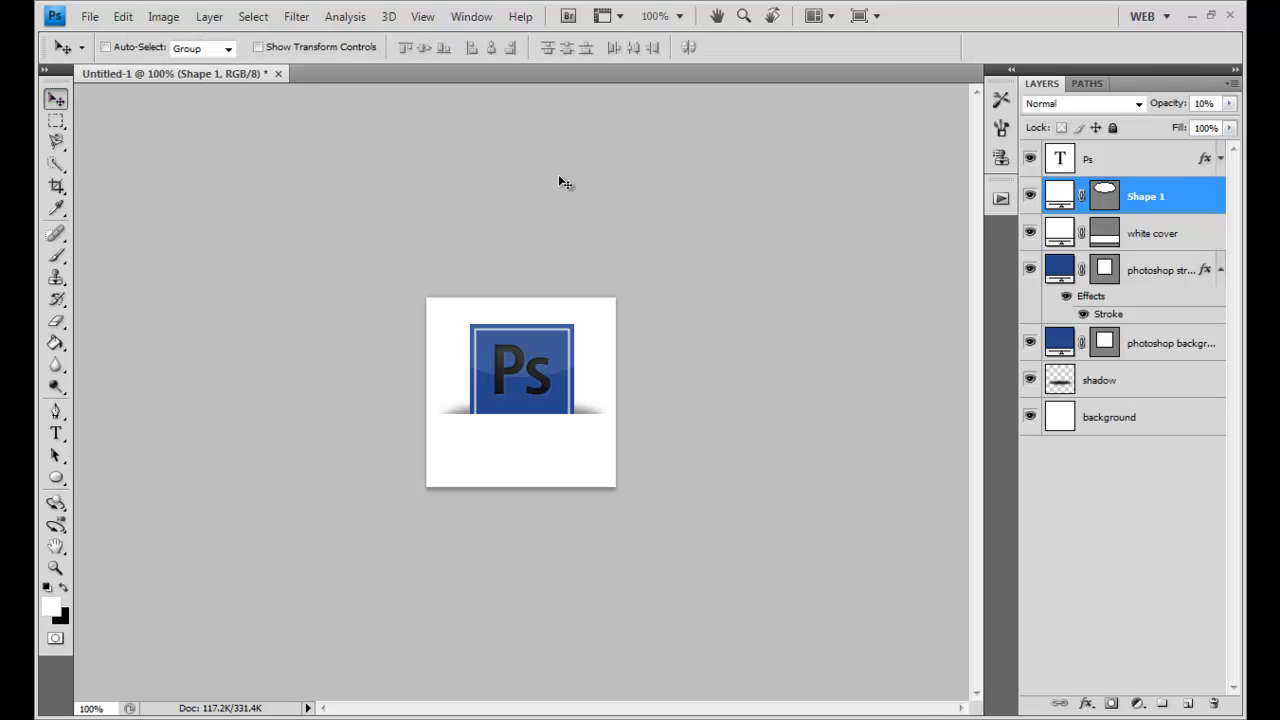